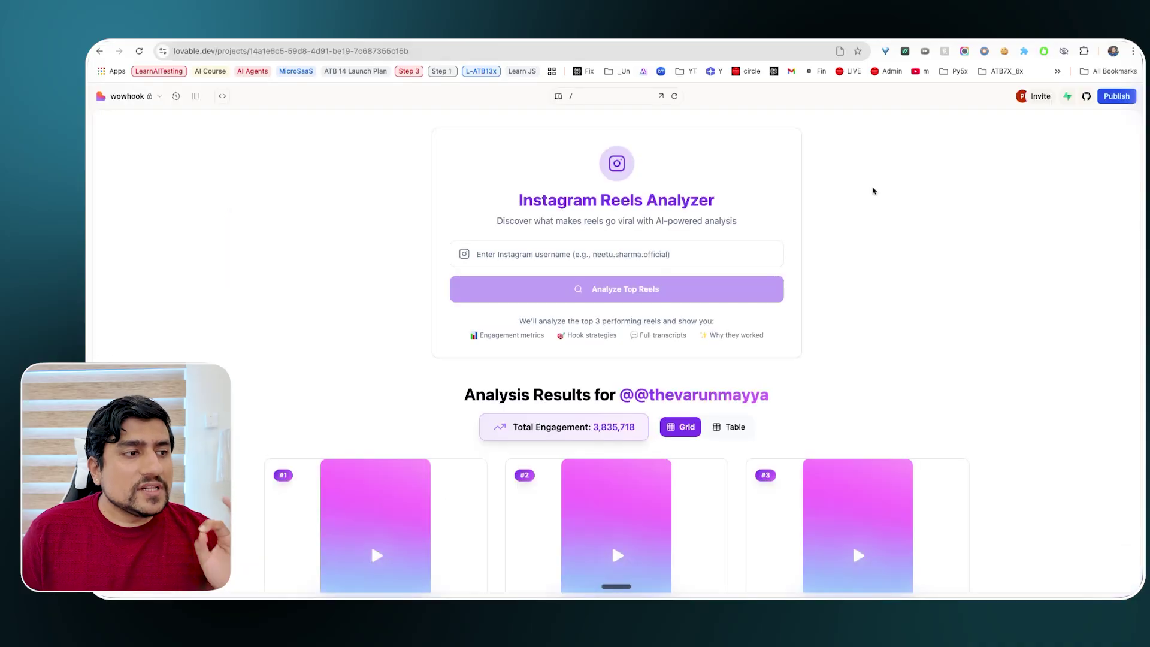
Look over the Instagram Reels Analyzer results, from the account heading down to the cards of the three top reels.
scroll(828, 298, down, 5)
scroll(827, 297, down, 1)
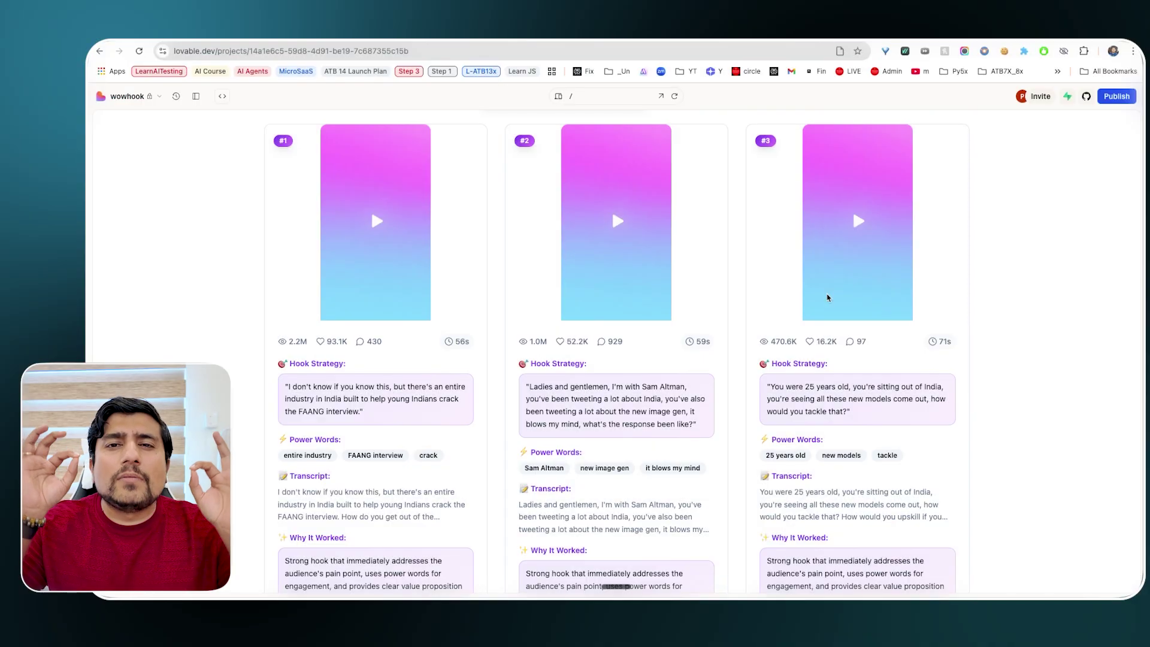
scroll(828, 298, up, 6)
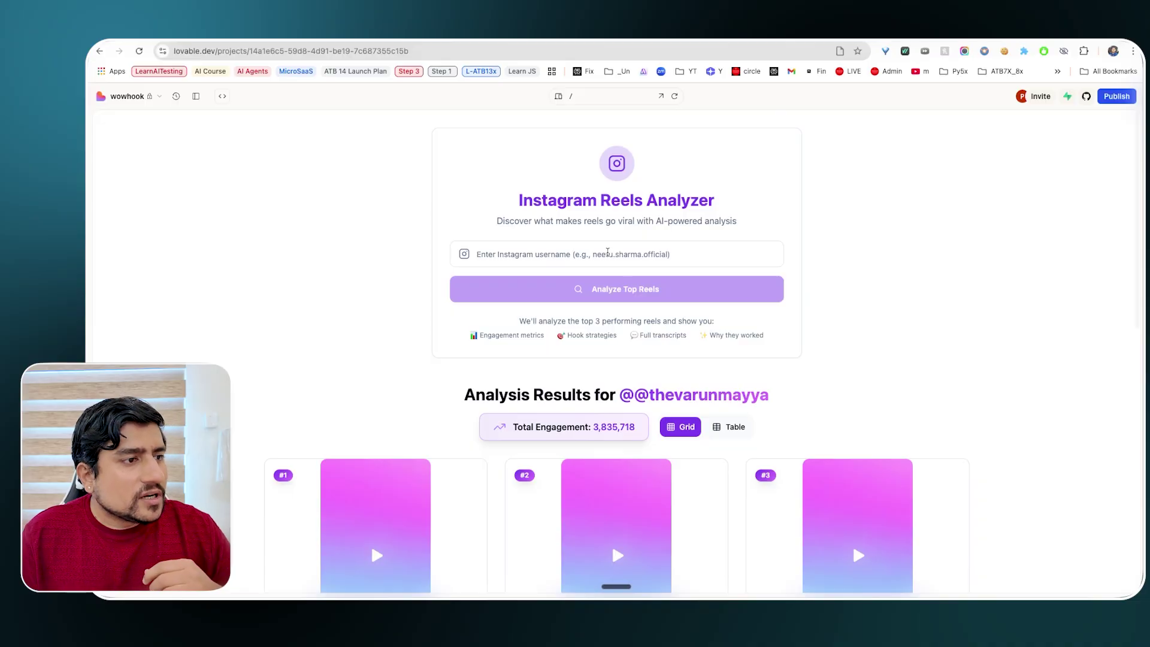
drag(733, 399, 757, 398)
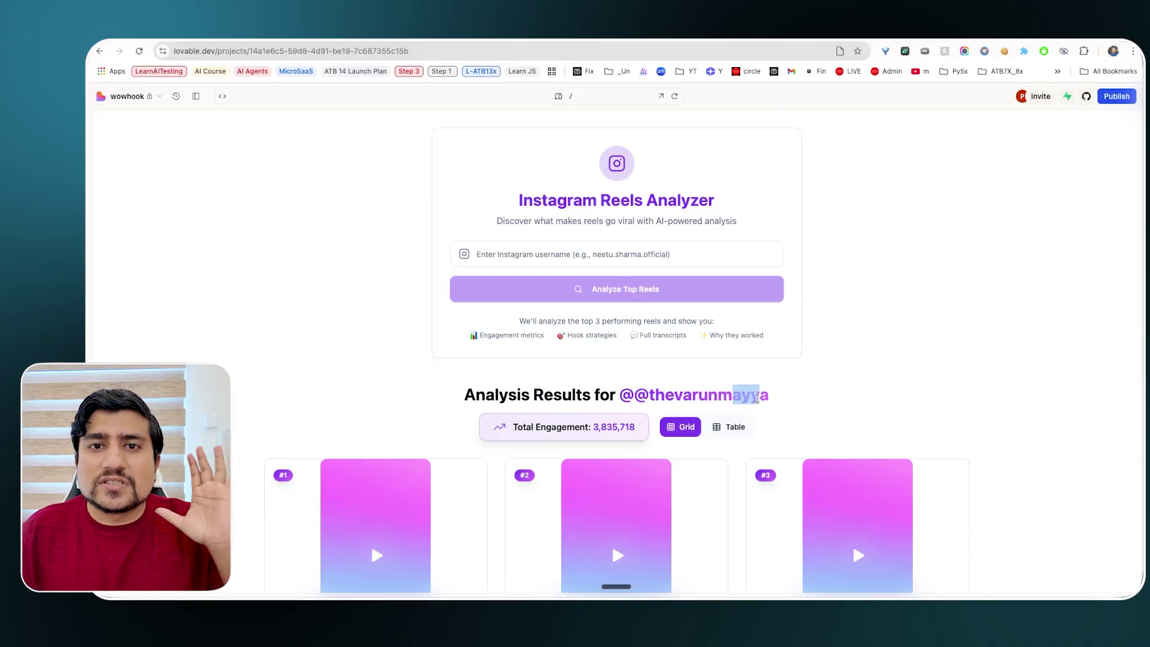
scroll(612, 228, down, 10)
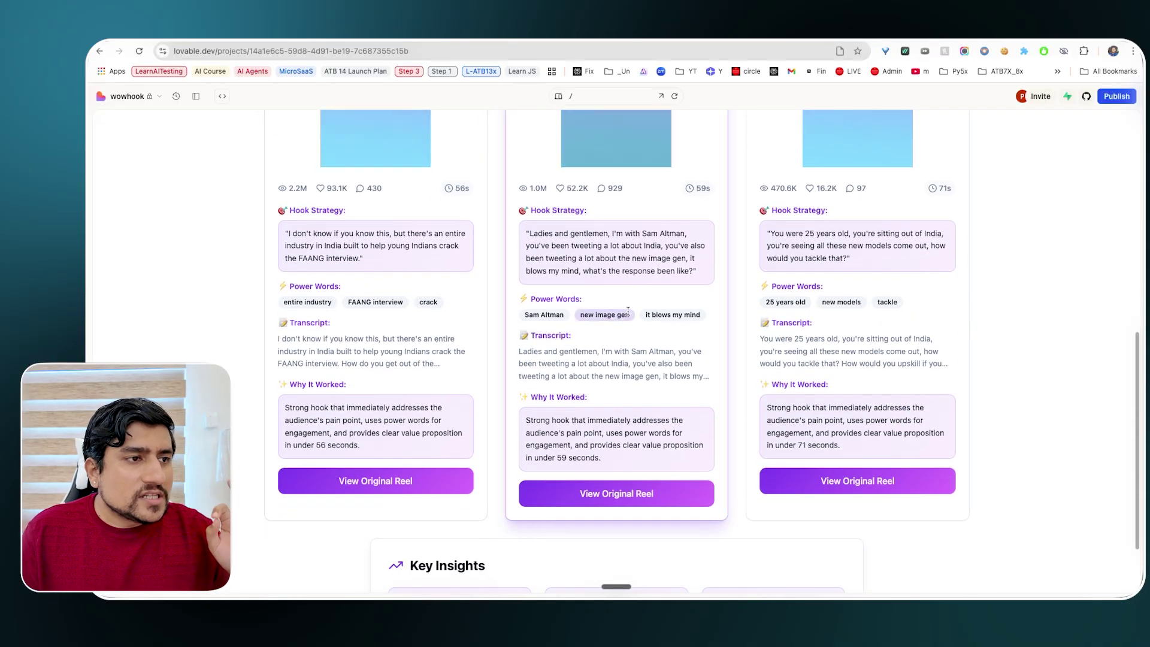
scroll(749, 223, down, 1)
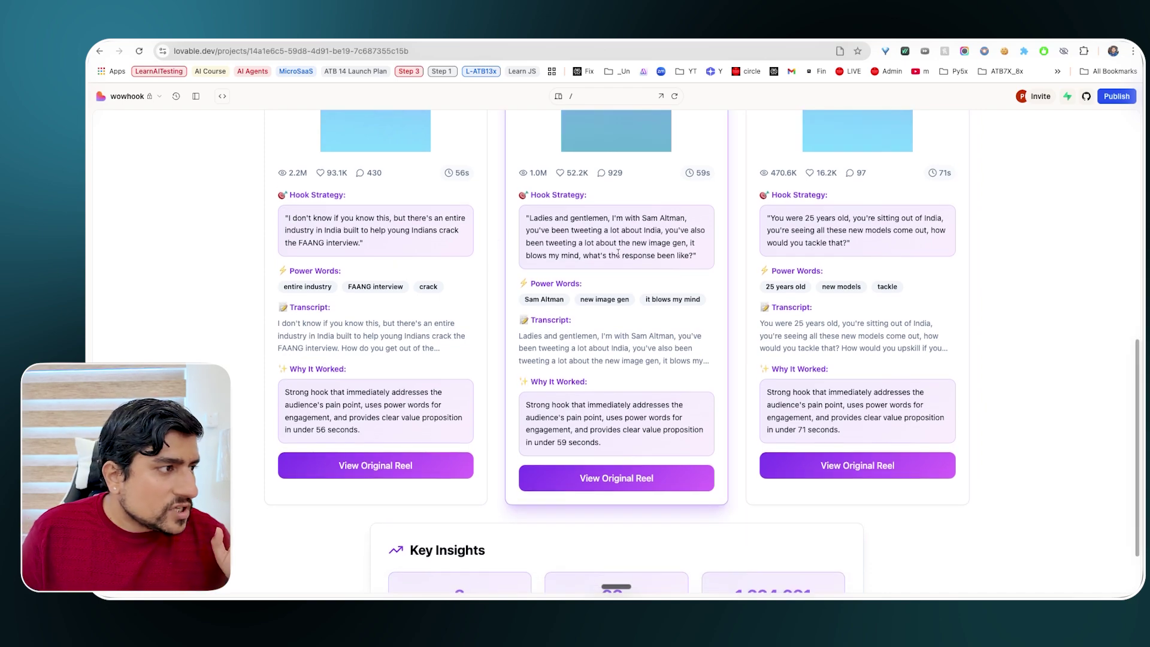
Examine the Hook Strategy text of each of the three reels and the first reel's Why It Worked explanation.
drag(284, 217, 378, 251)
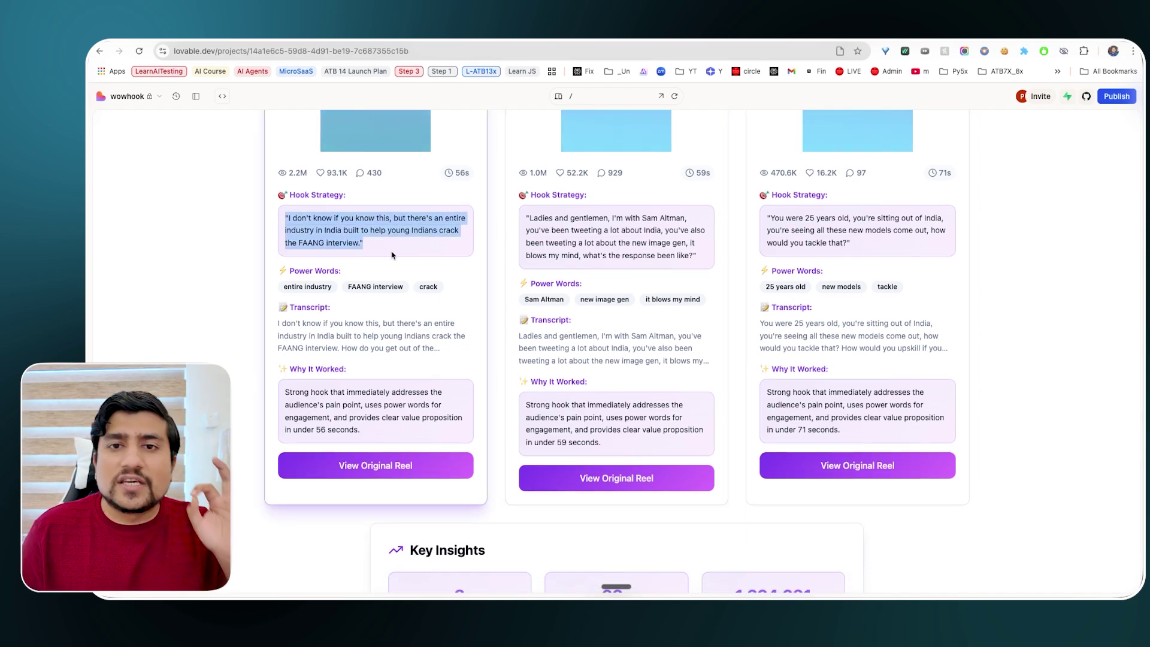
click(437, 285)
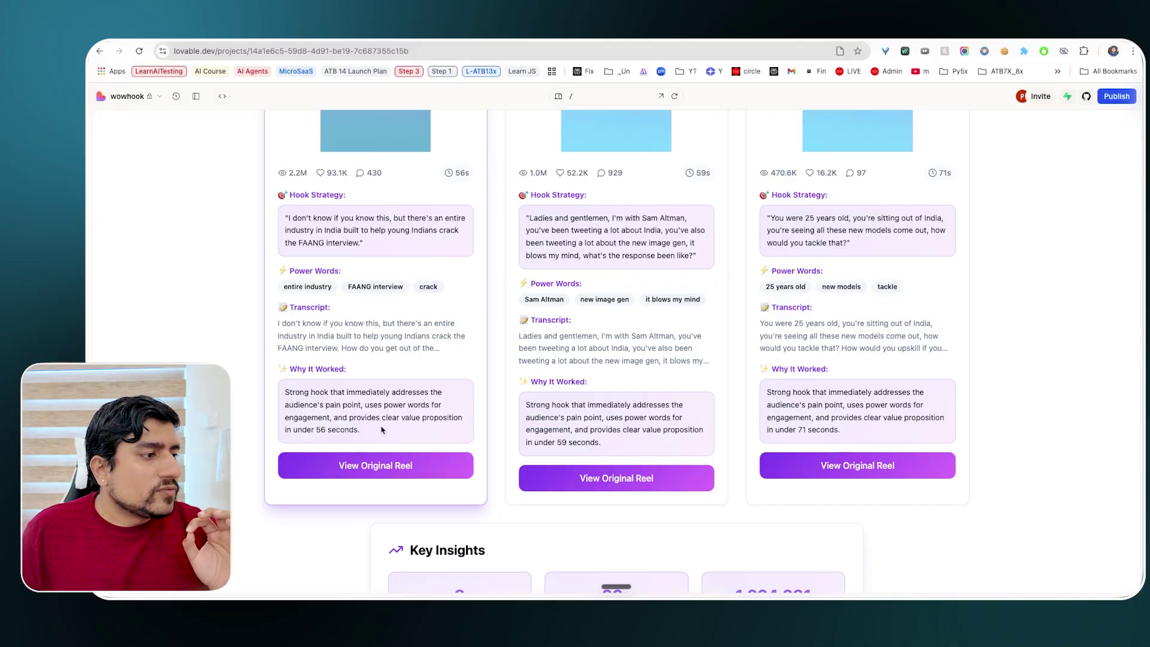
drag(285, 393, 375, 421)
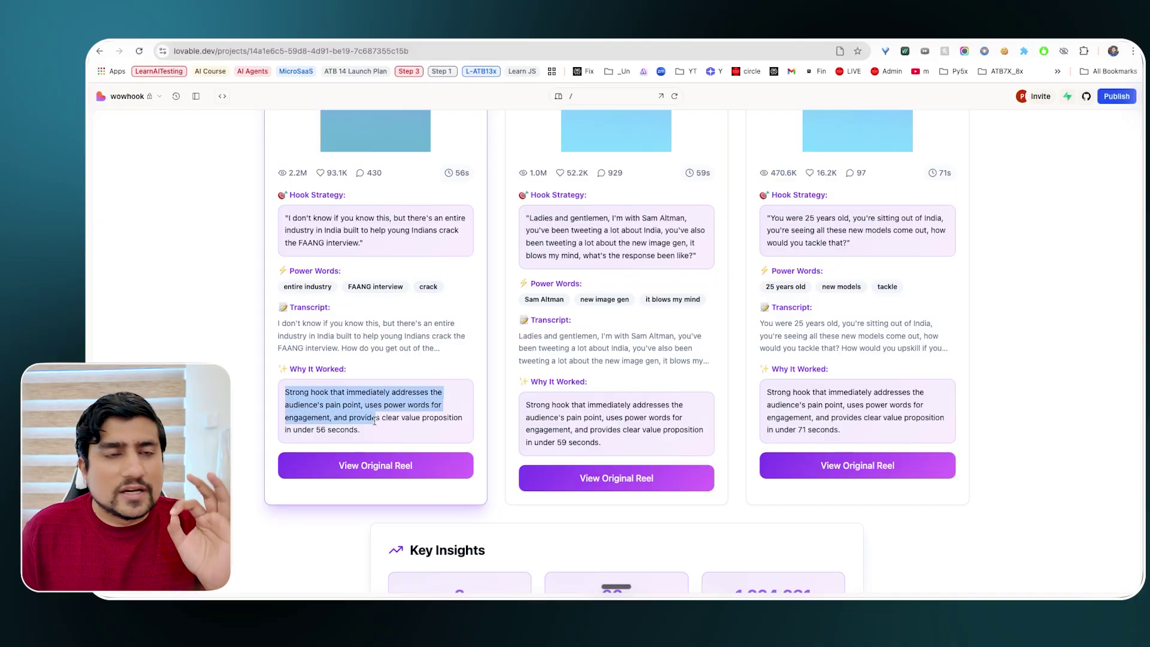
scroll(349, 257, up, 2)
drag(285, 270, 394, 268)
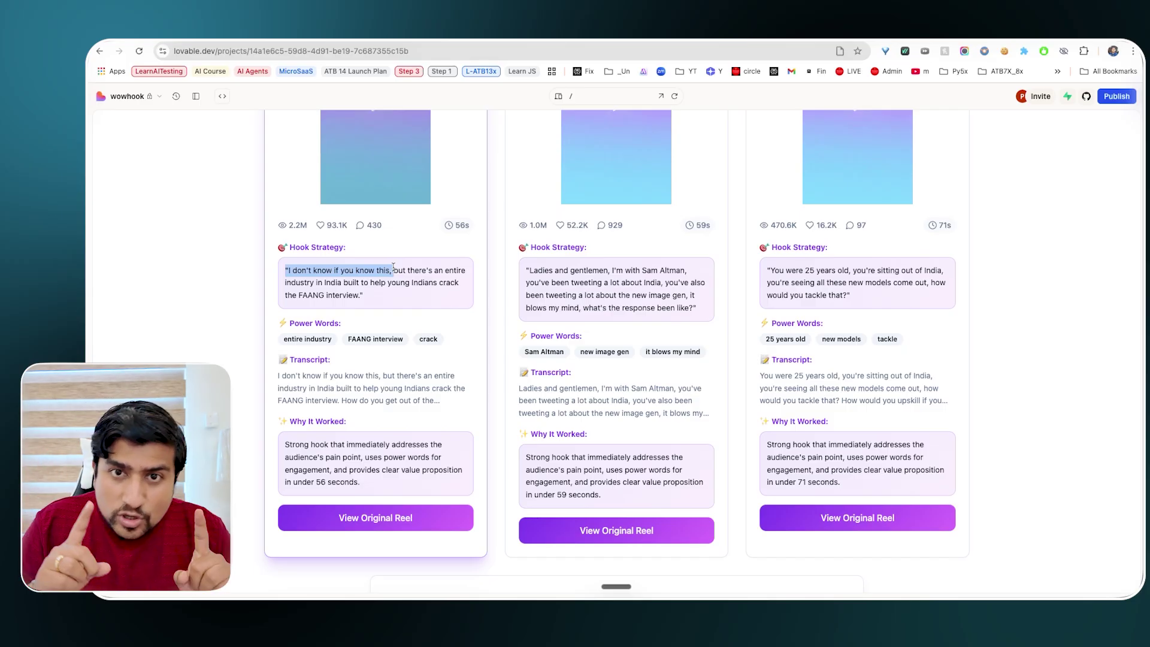
drag(529, 270, 644, 272)
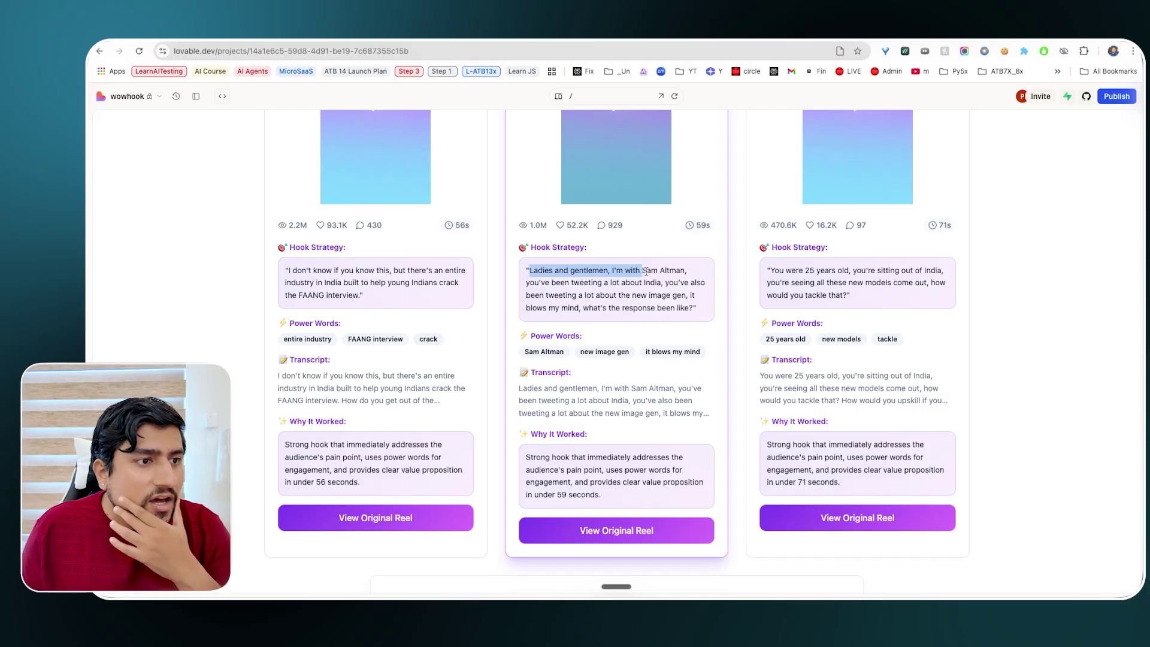
drag(768, 270, 867, 266)
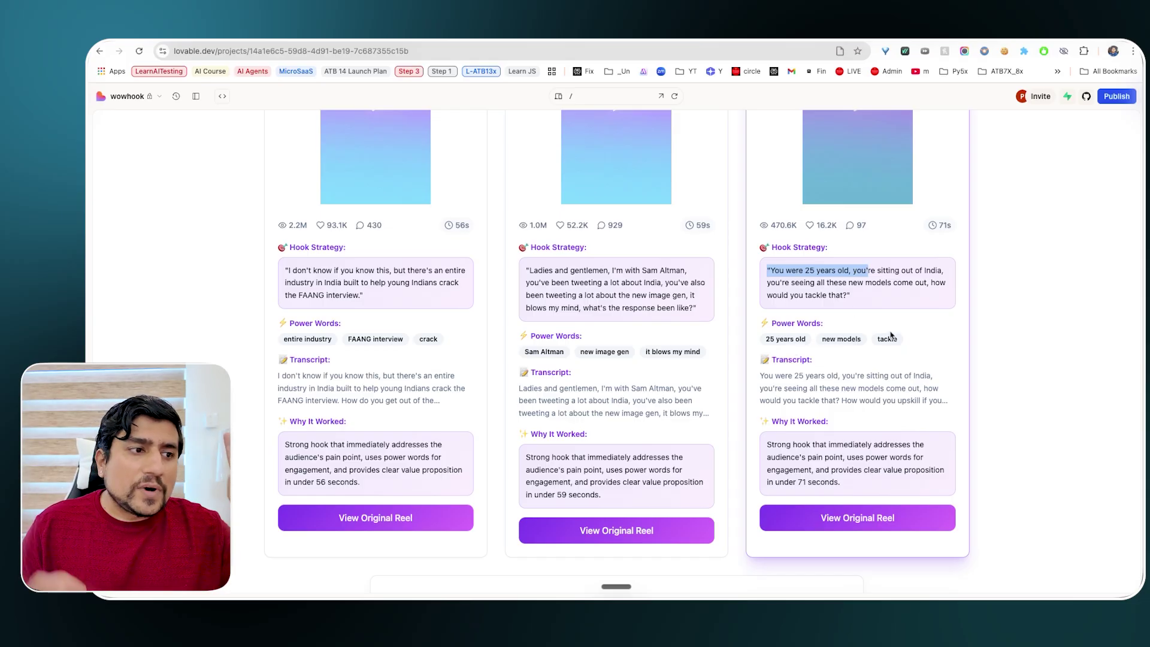
scroll(891, 335, up, 10)
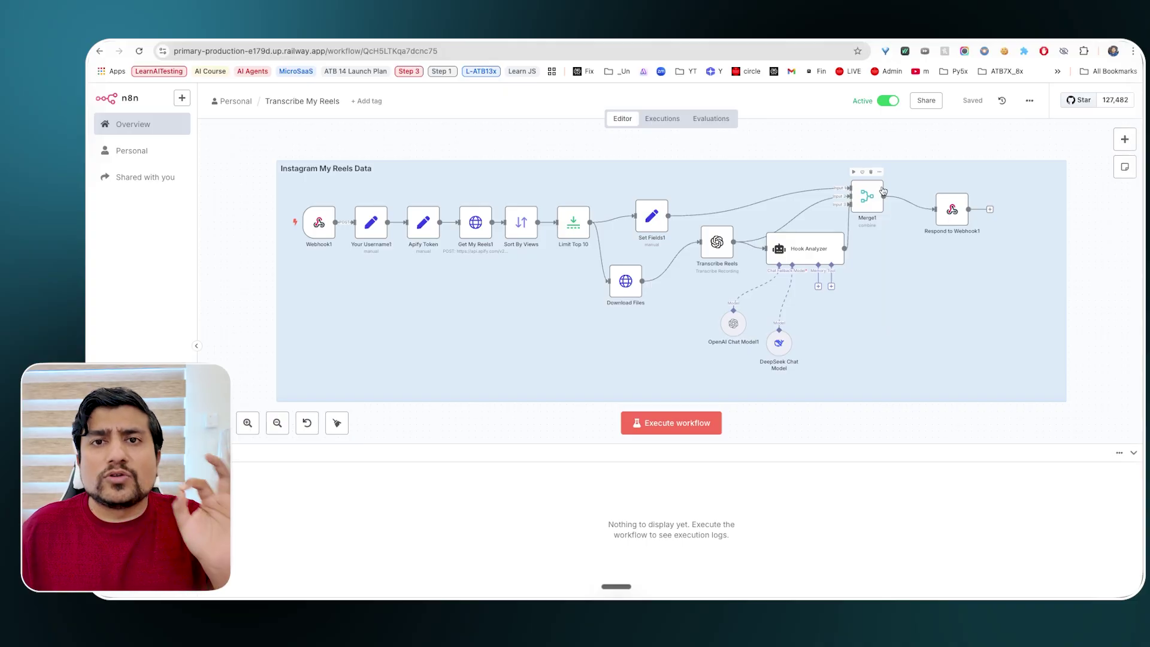
Open the n8n Cheat Sheet post on Skool in a new browser tab and go to the DigitalDutta AI community feed.
key(super+t)
text(skool.com/sdetclub)
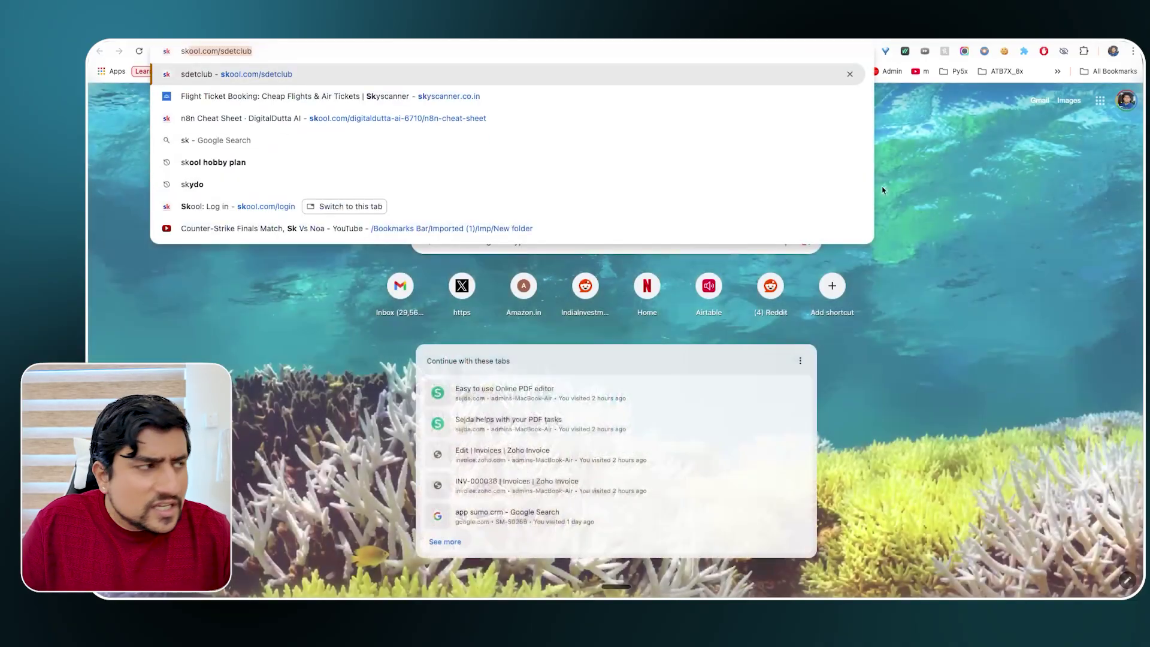
key(Down)
key(Down)
key(Down)
key(Down)
key(Return)
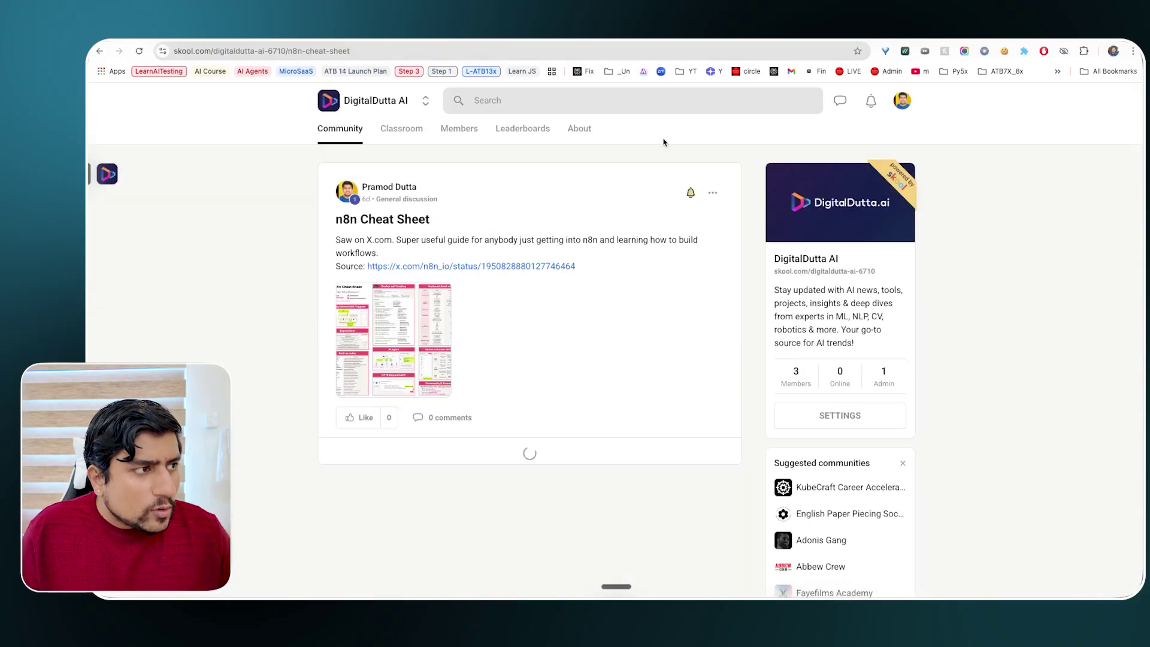
click(352, 134)
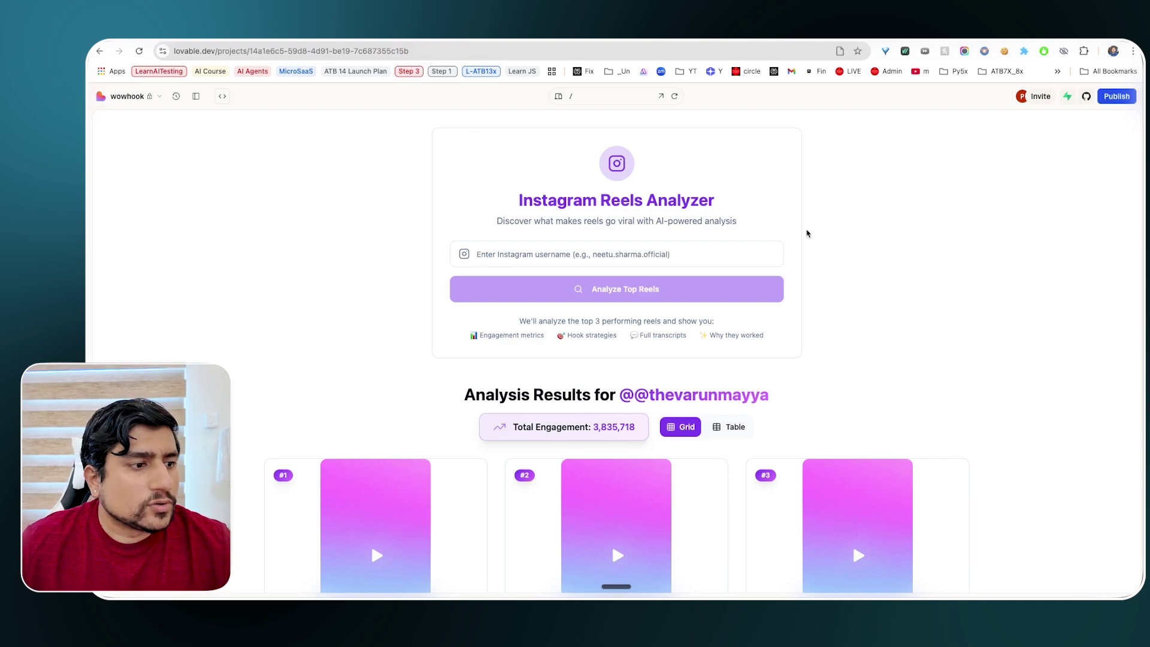
Copy the analyzed creator's username, search the web for it with Instagram, and open the reels of that Instagram profile.
double_click(722, 397)
key(super+c)
key(super+t)
key(super+v)
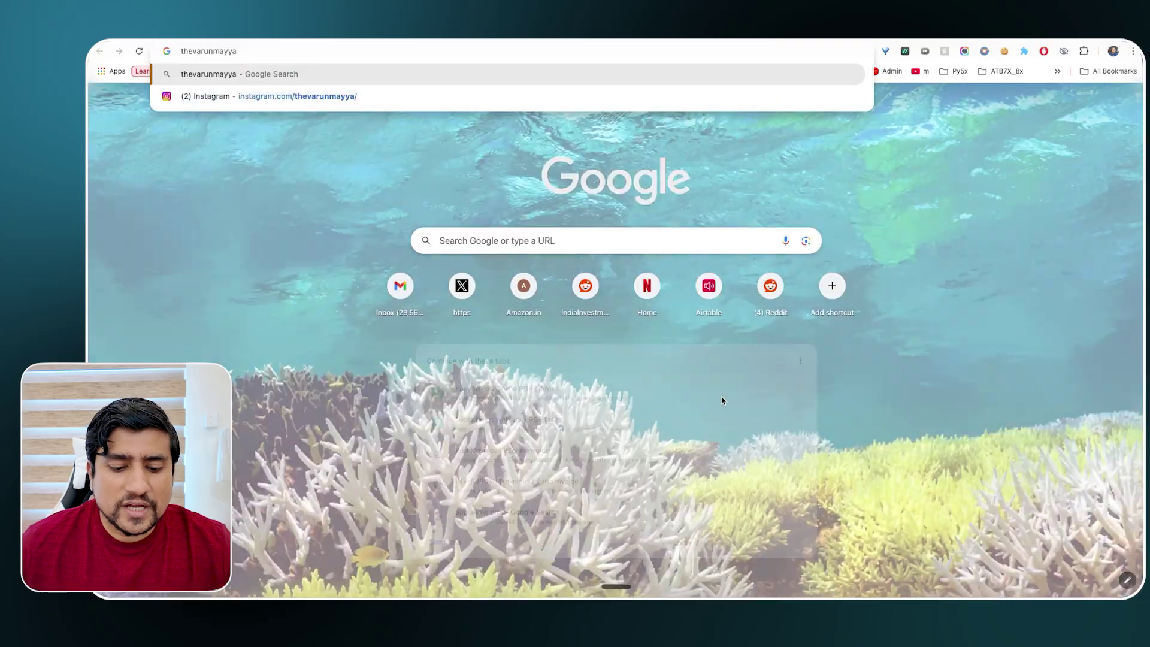
text(@ insta)
key(Down)
key(Return)
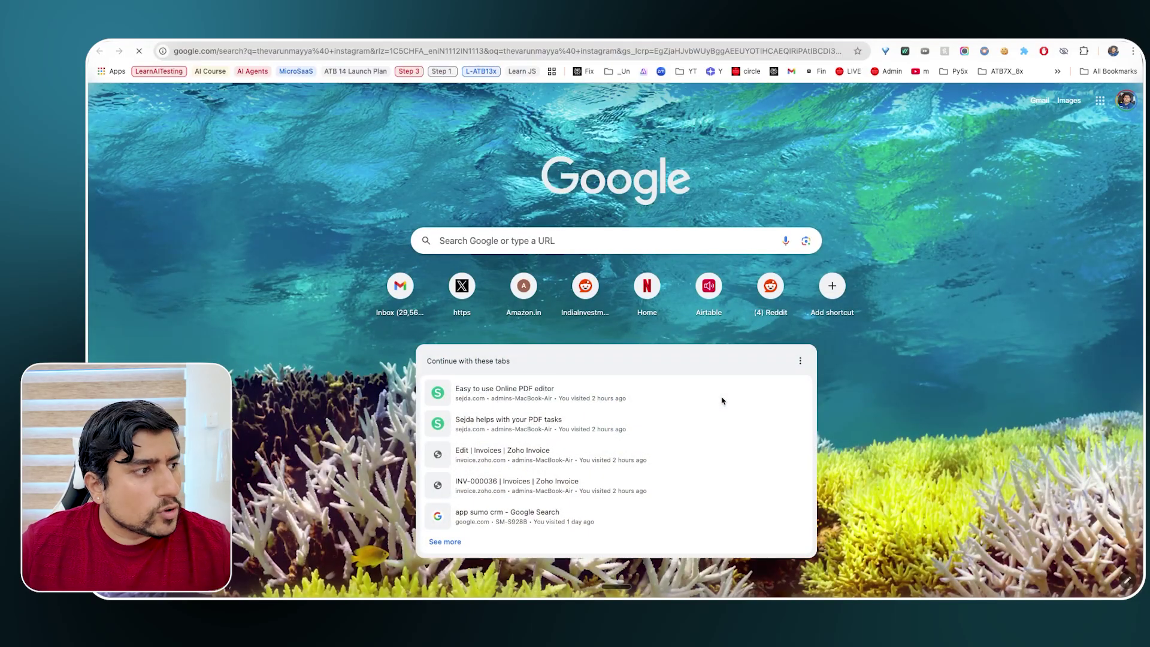
click(302, 207)
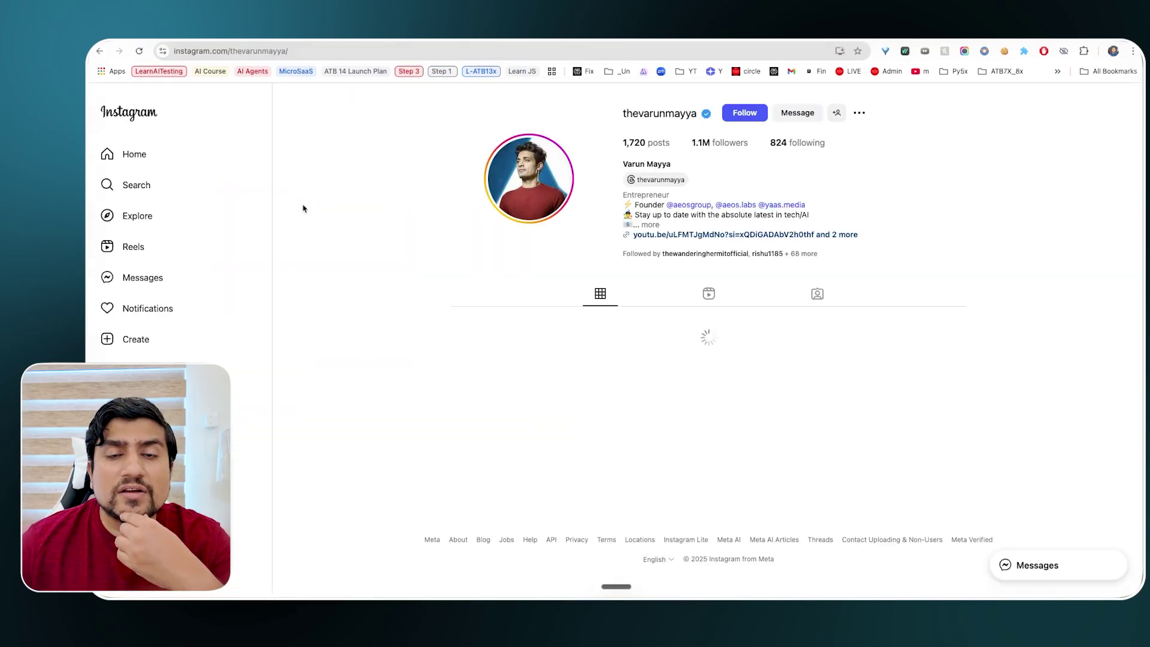
scroll(361, 375, down, 1)
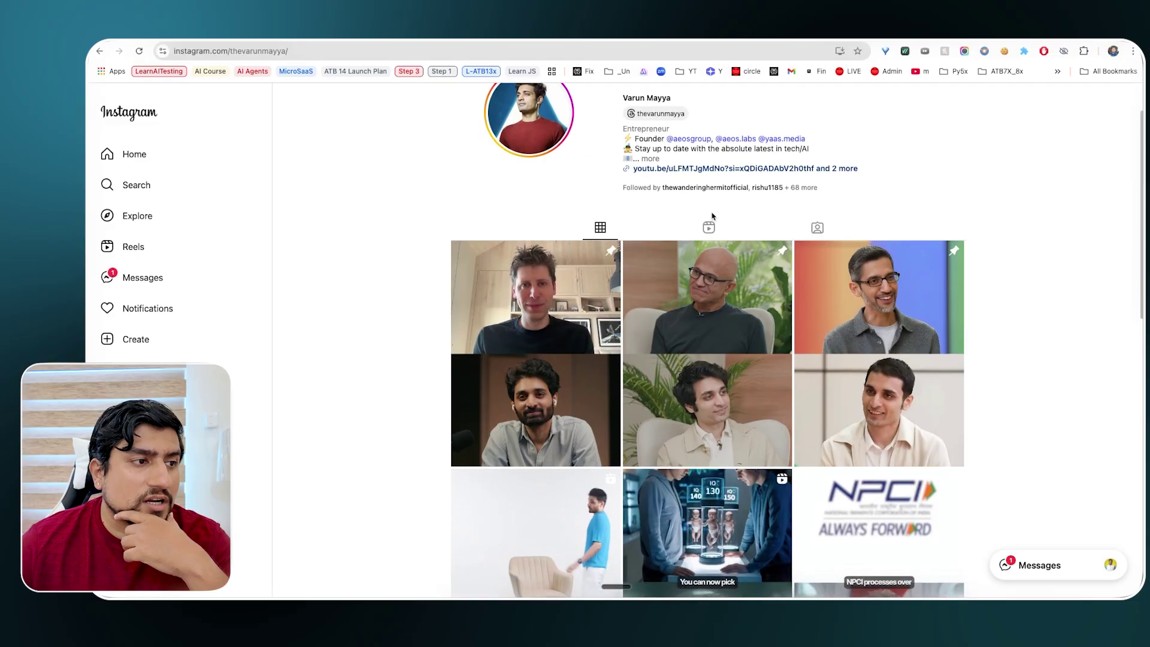
click(708, 227)
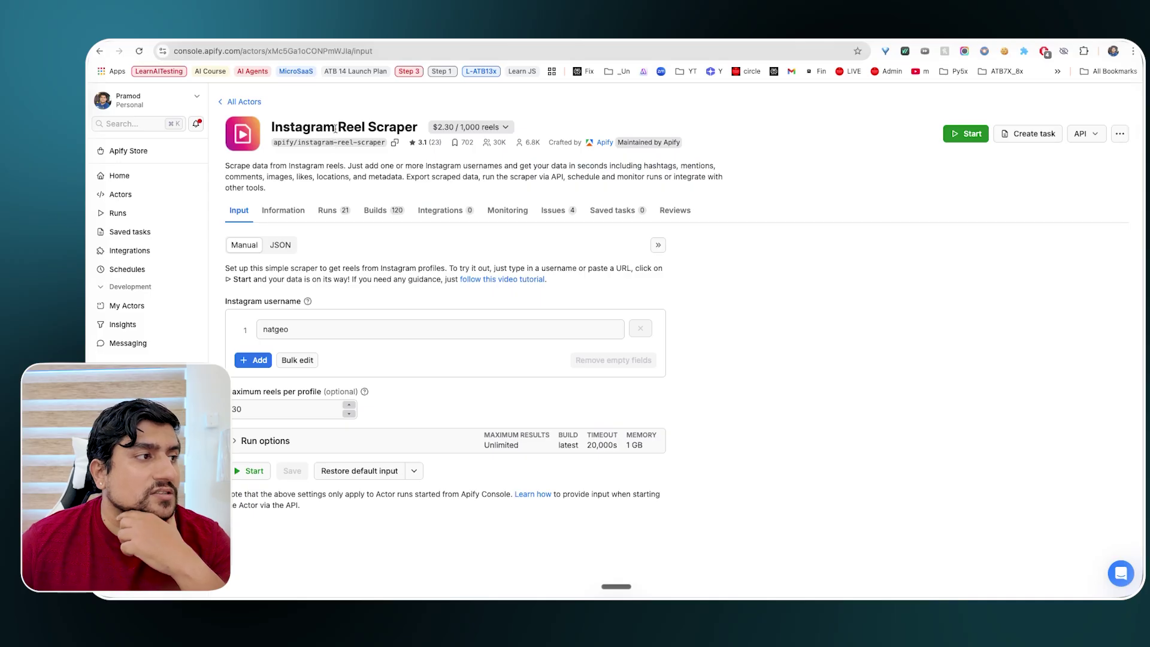
Open nextvideo.ai in a new browser tab and sign in to its dashboard.
key(ctrl+t)
text(n)
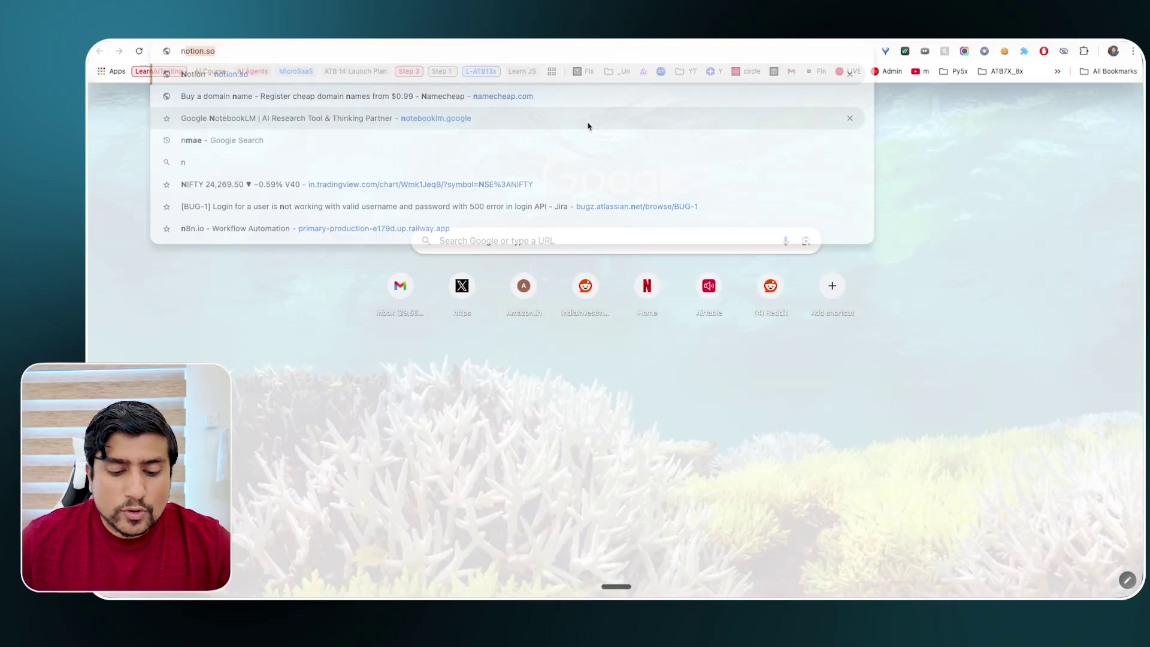
text(ext)
key(Return)
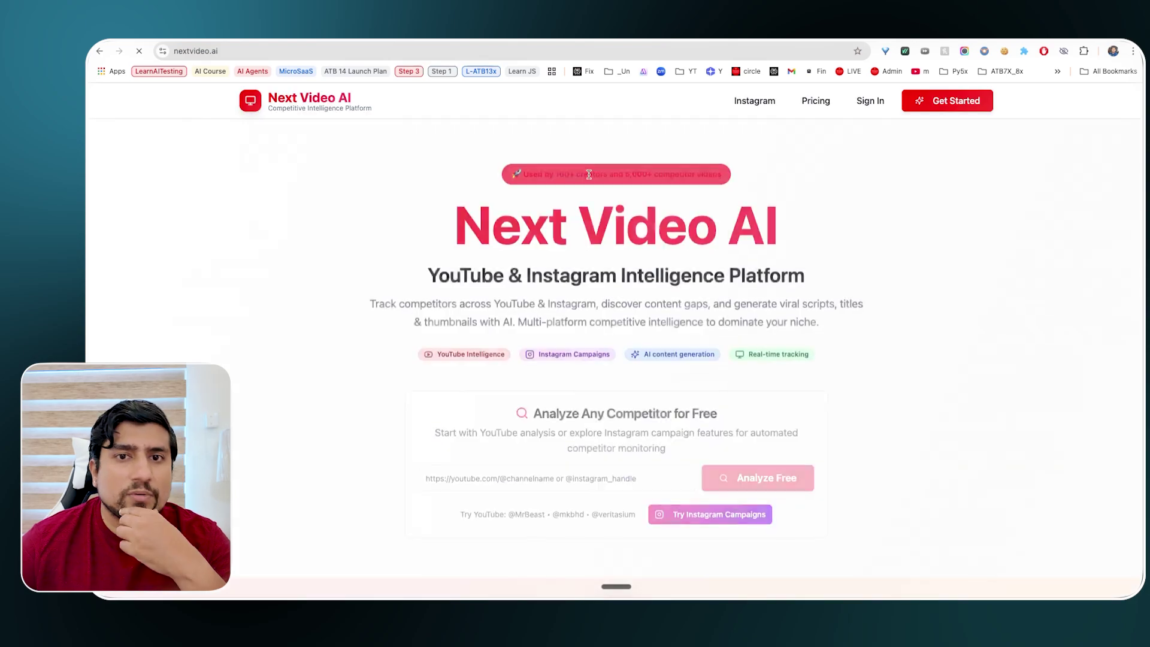
click(872, 100)
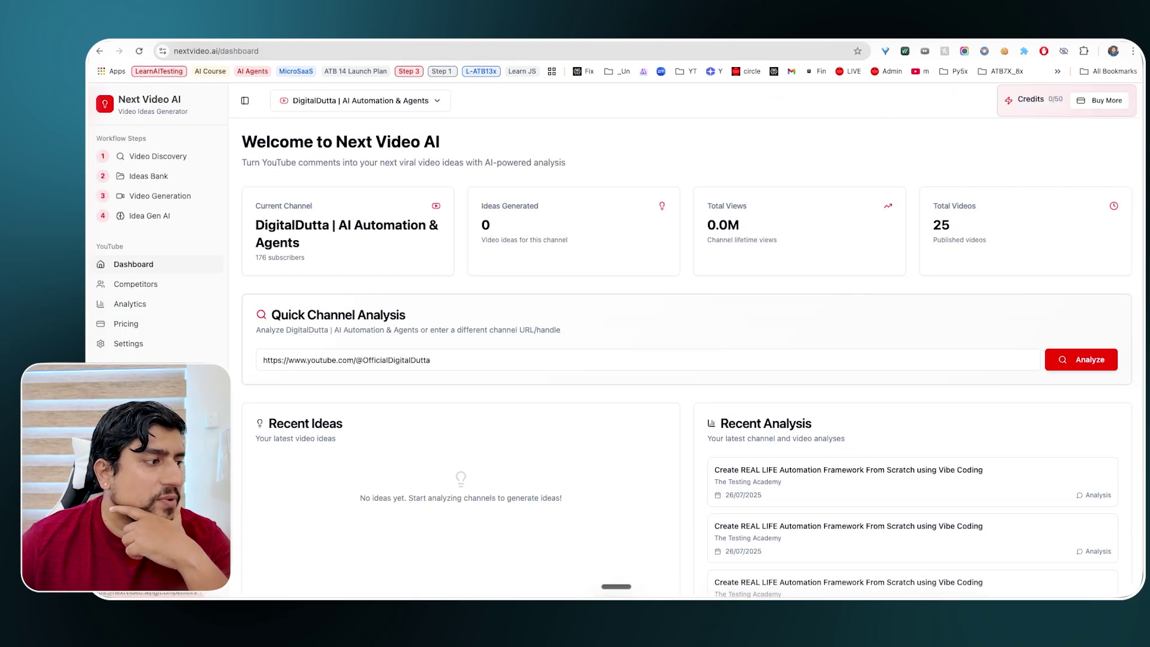
Visit the Instagram Reels page and review the Top Performing Reels and other results under Instagram Niche Analysis.
click(136, 392)
click(127, 412)
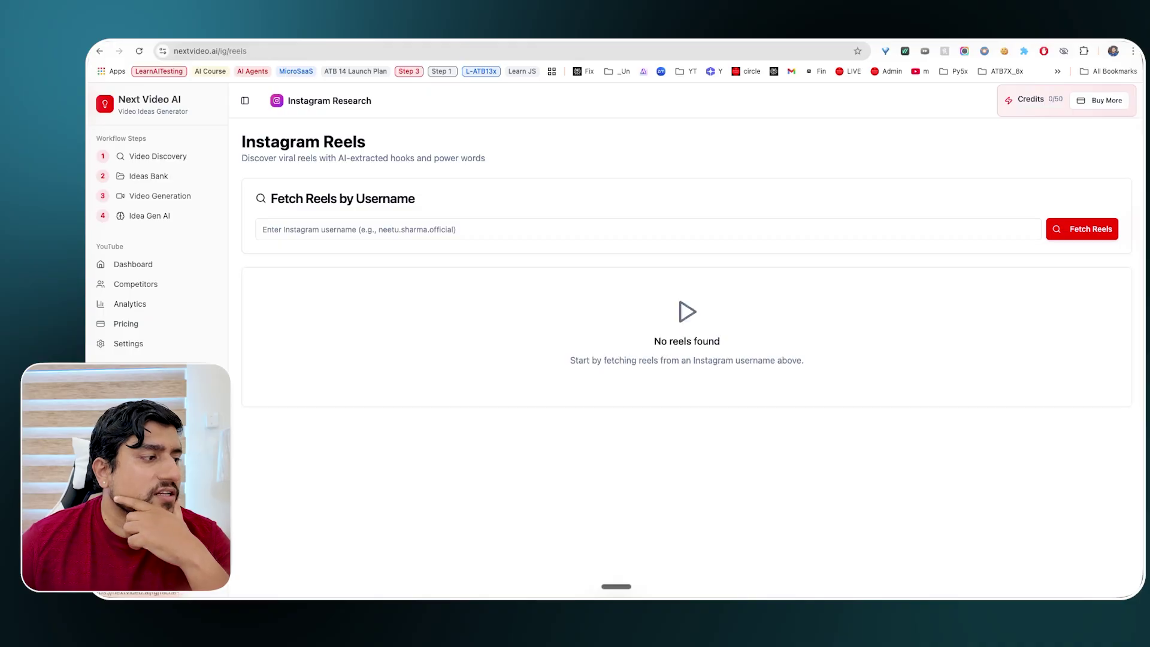
click(127, 431)
scroll(412, 445, down, 10)
scroll(412, 446, up, 10)
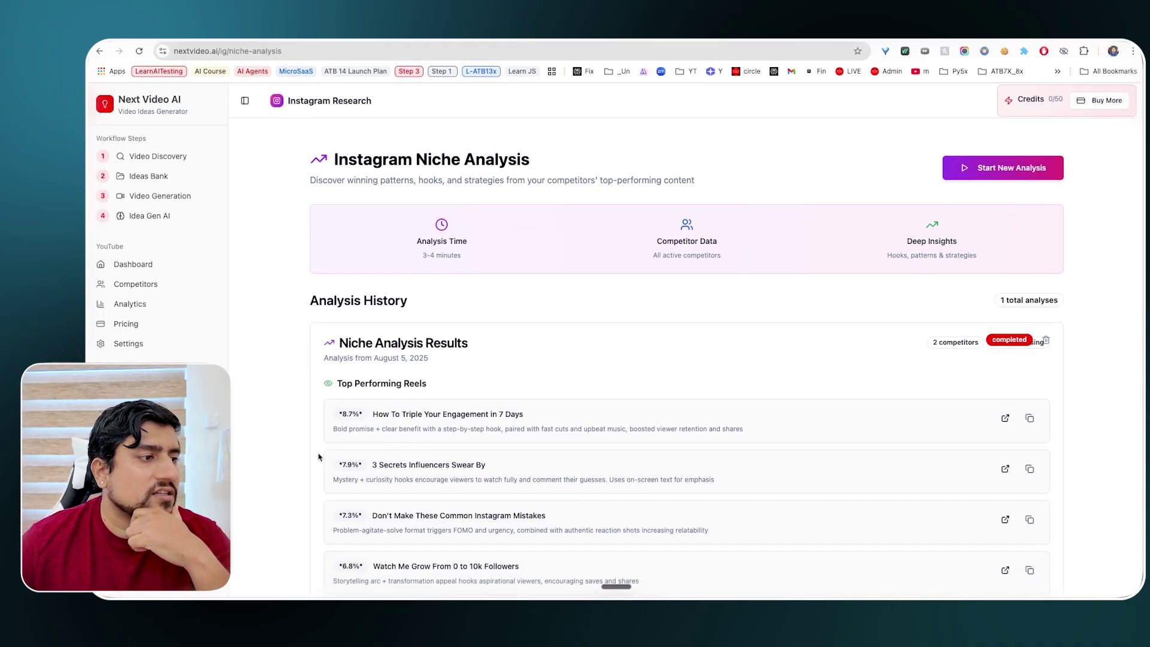
scroll(320, 457, down, 7)
scroll(393, 409, up, 7)
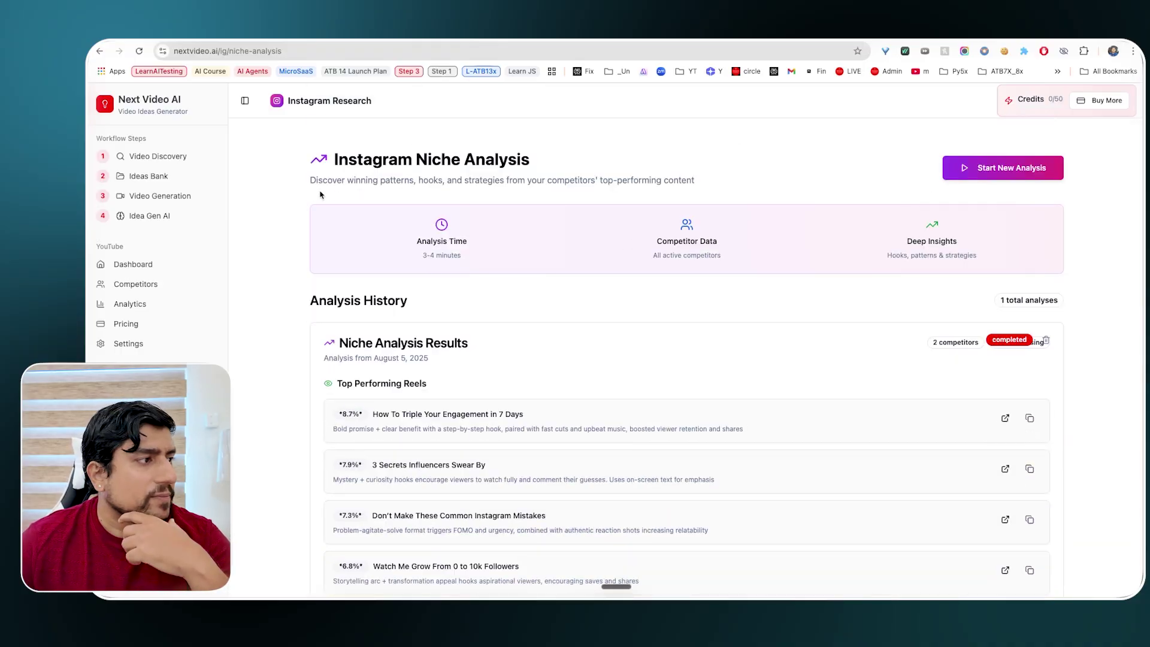
Examine the Idea Gen AI page and the Video Generation page with its video ideas, script, titles and thumbnails sections.
click(165, 216)
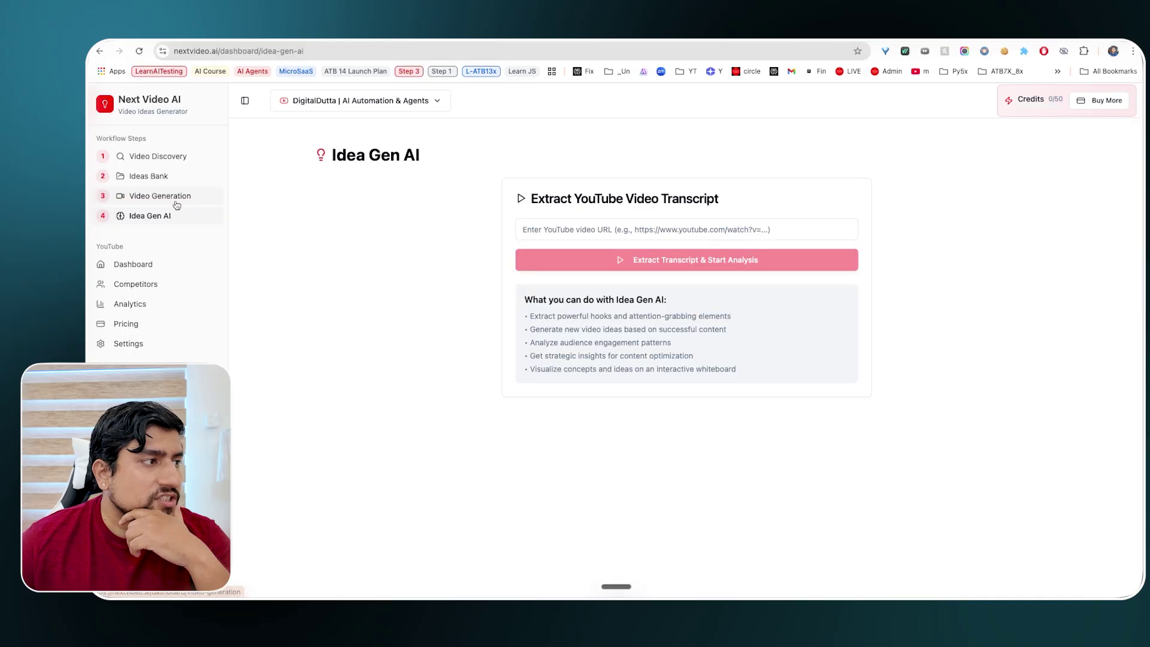
click(177, 205)
scroll(514, 318, down, 3)
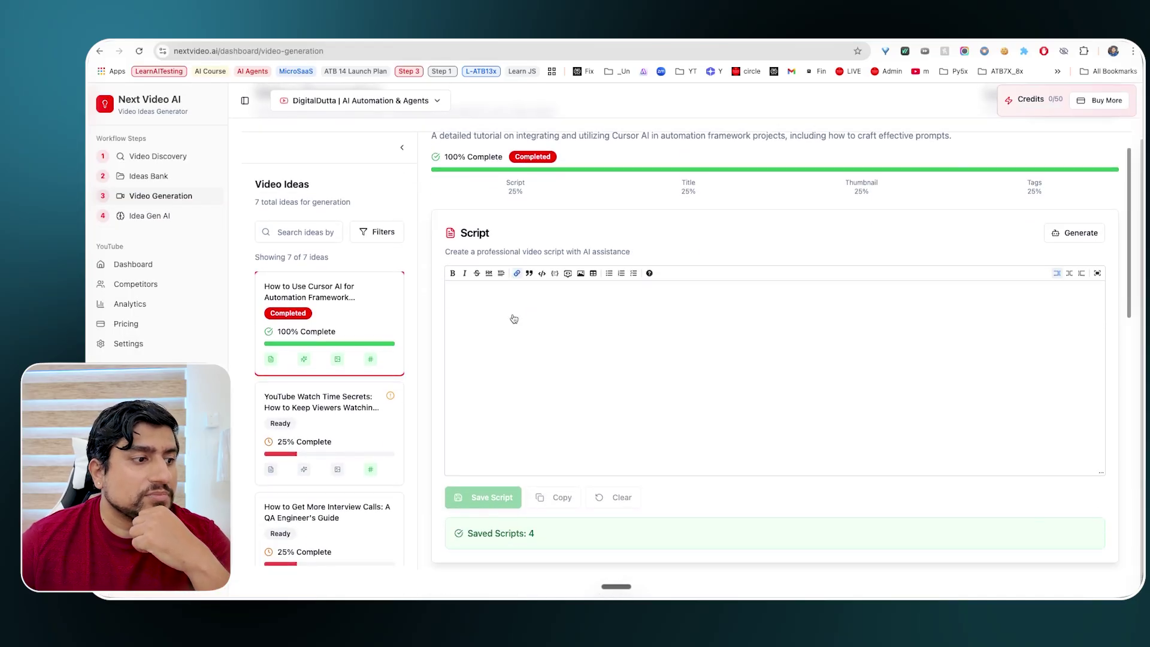
scroll(514, 318, down, 3)
click(329, 395)
click(337, 348)
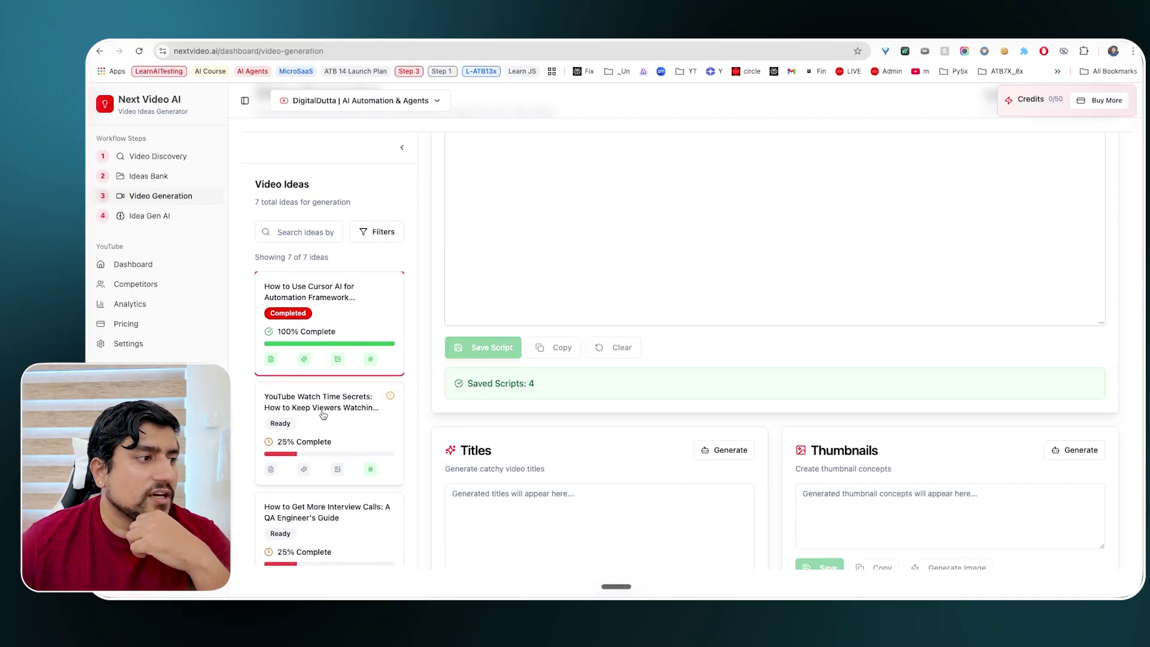
scroll(535, 263, up, 1)
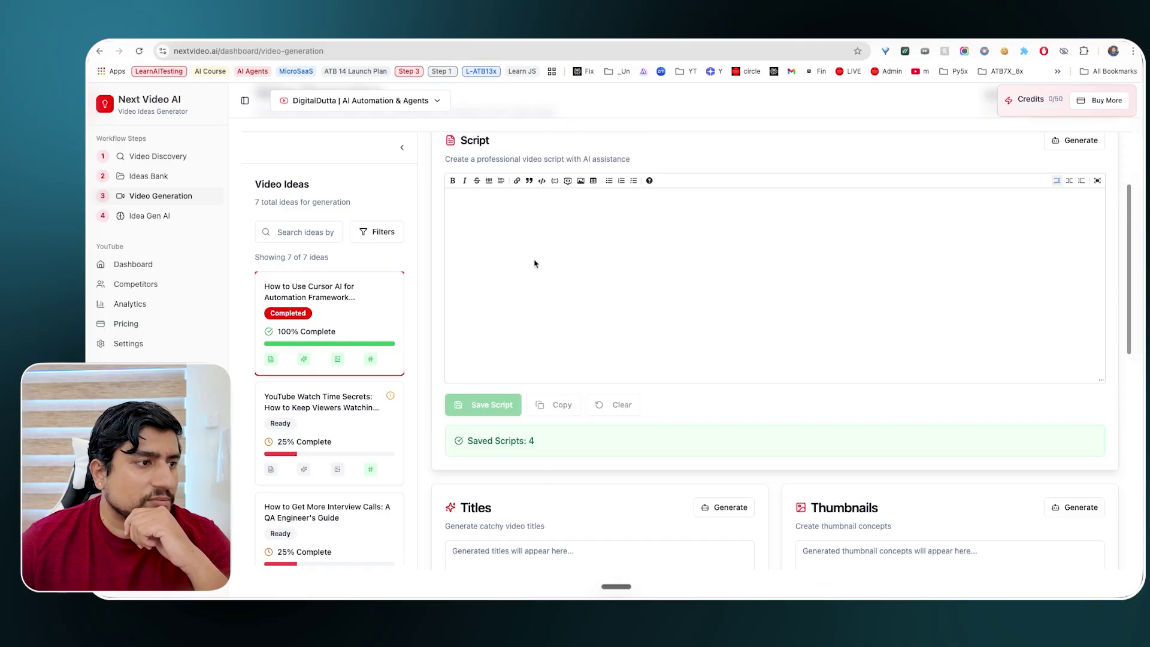
scroll(535, 264, up, 2)
click(384, 413)
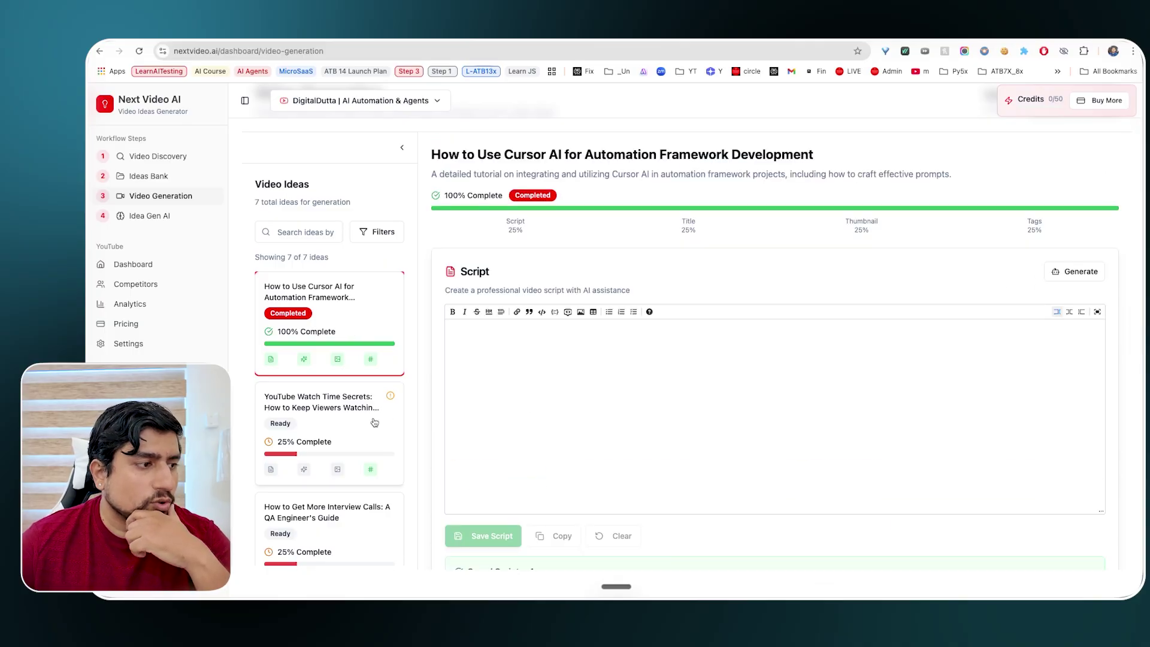
scroll(1007, 330, down, 1)
scroll(1006, 331, up, 1)
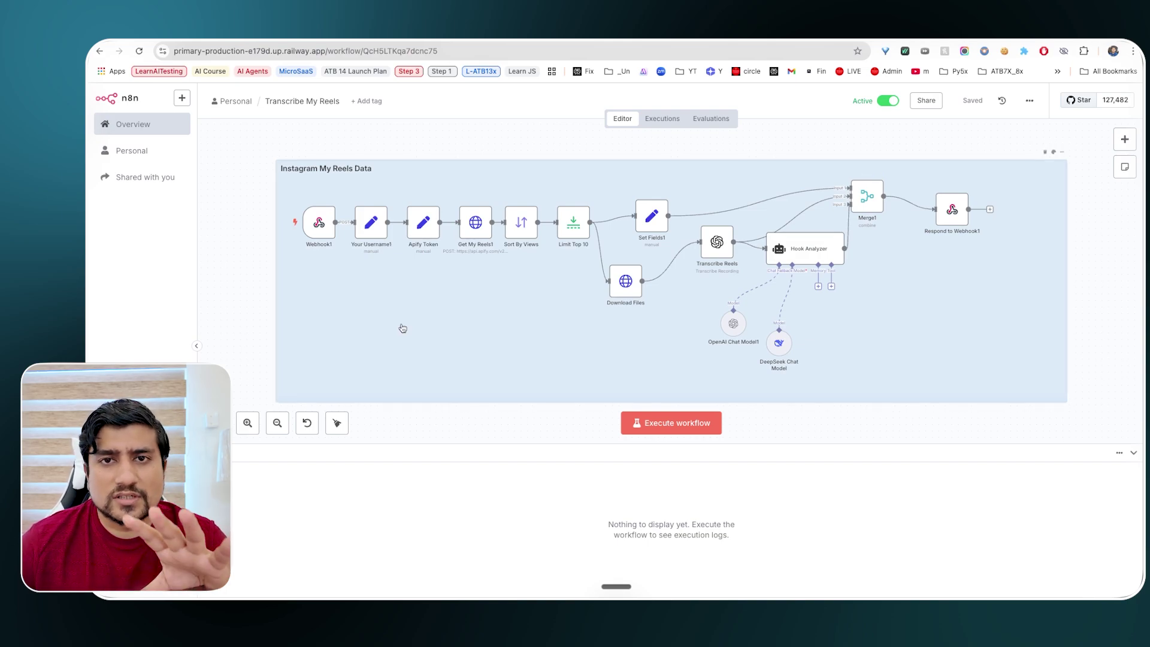
In n8n, view the import options of the Transcribe My Reels workflow and take a closer look at its nodes.
click(1030, 102)
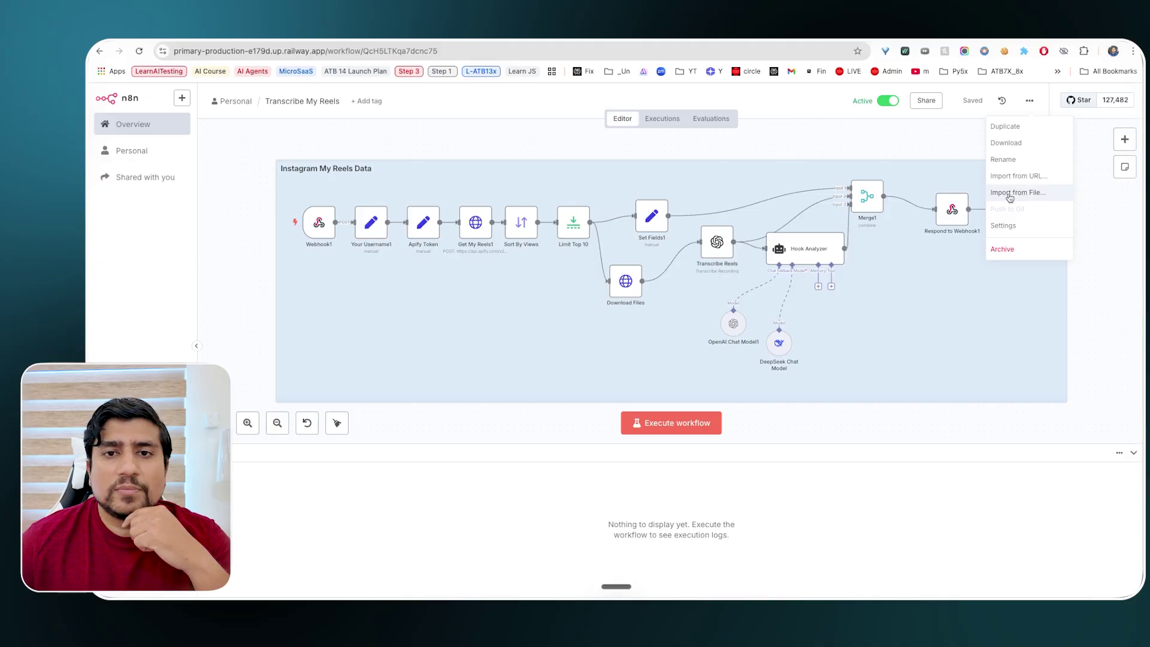
click(662, 155)
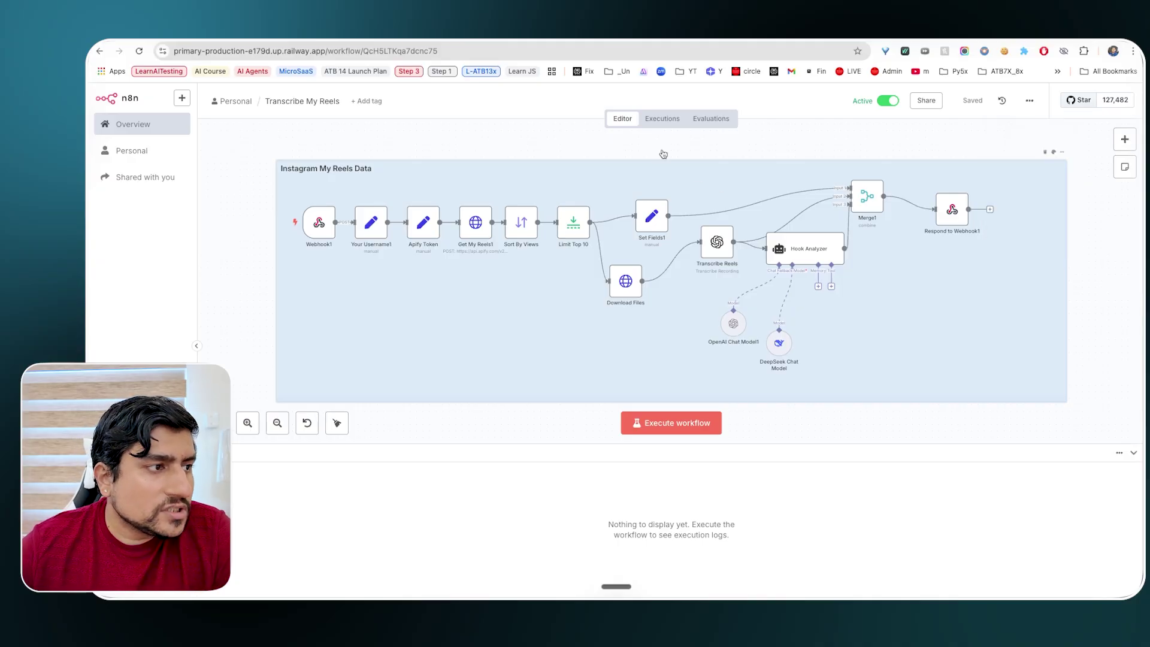
scroll(663, 153, up, 2)
scroll(663, 154, down, 1)
scroll(611, 183, left, 1)
mouse_move(274, 246)
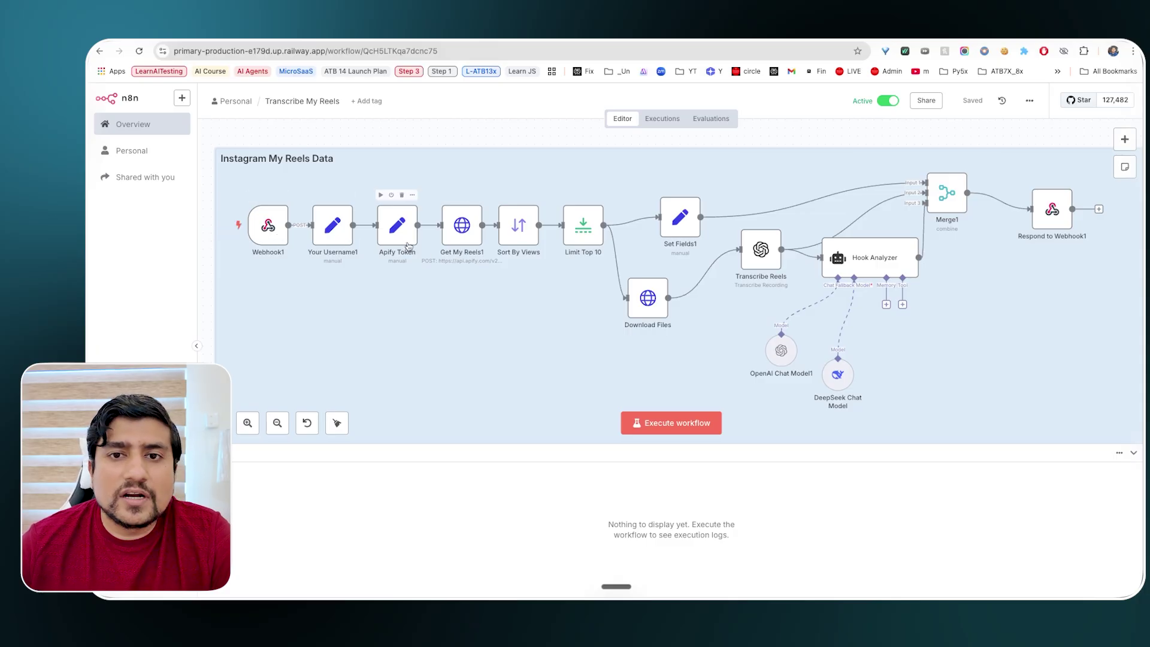
Show the Instagram Reel Scraper actor page in Apify and its address, and return to the n8n workflow.
key(ctrl+Tab)
click(323, 51)
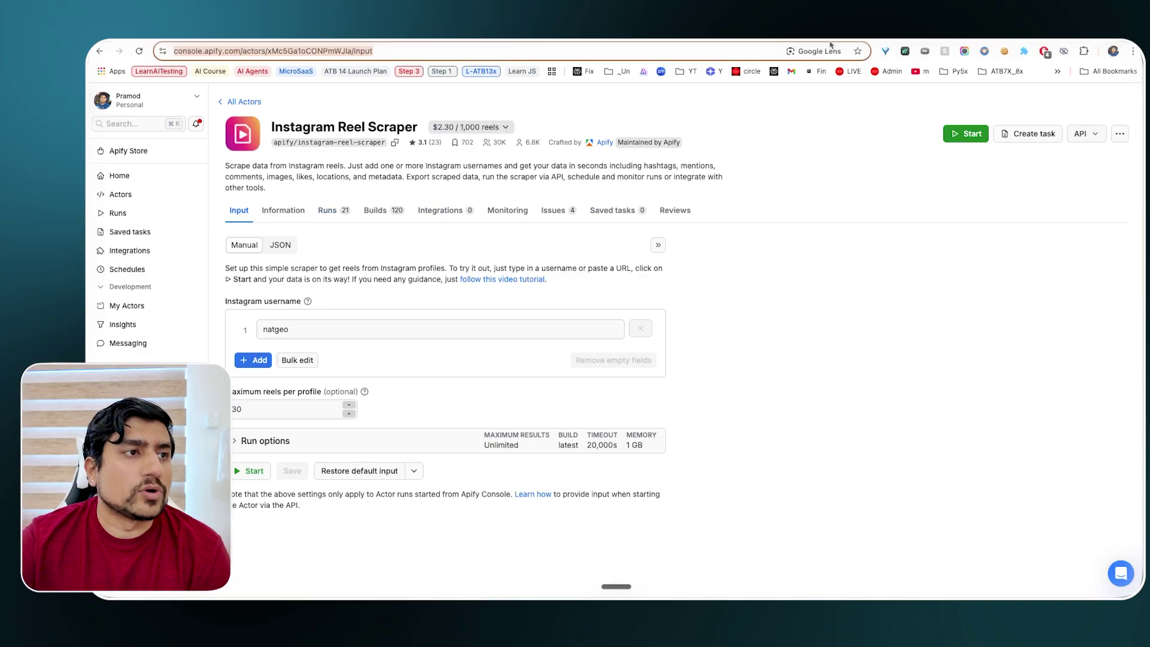
key(ctrl+Tab)
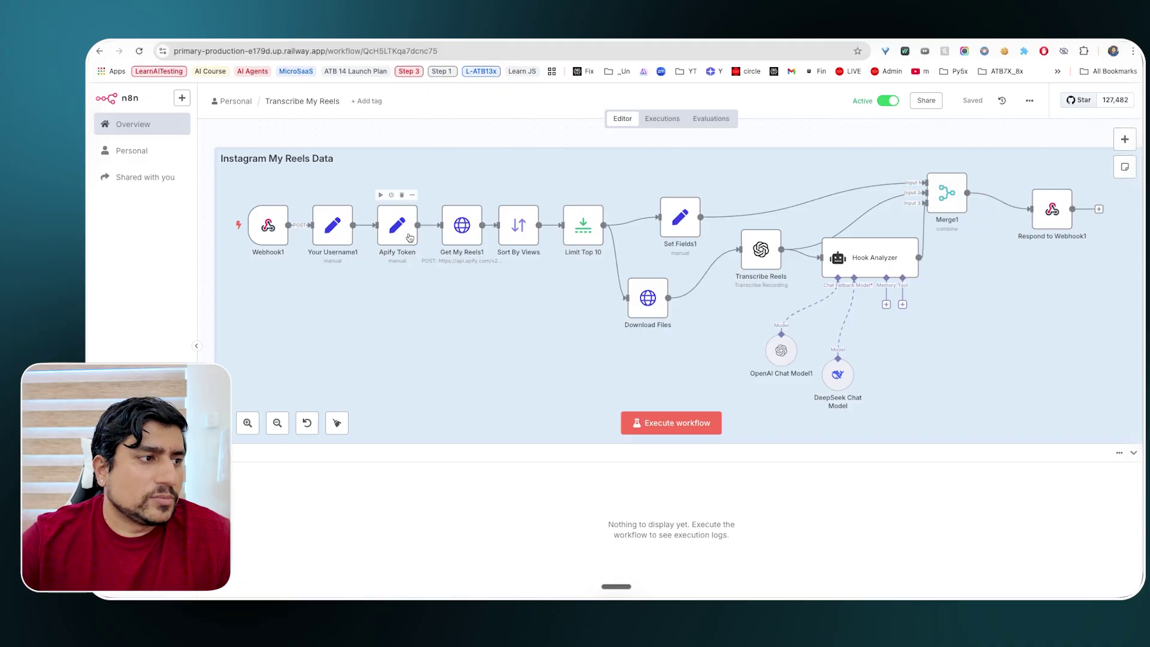
Review the parameters of the Sort By Views and Limit Top 10 nodes.
double_click(519, 244)
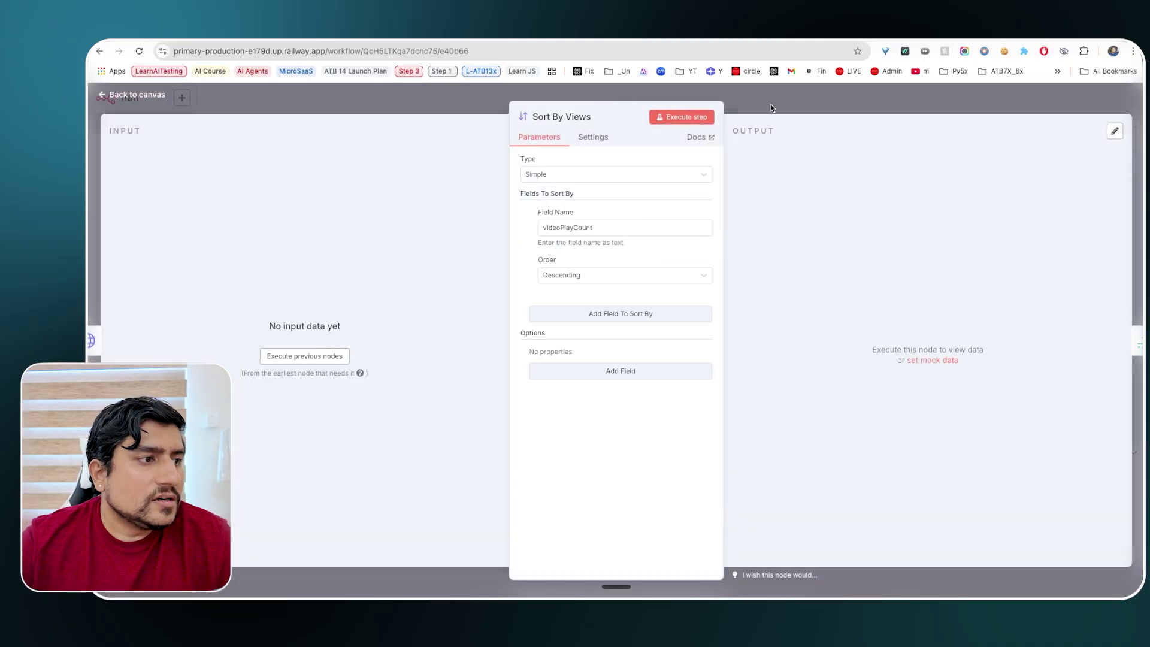
key(Escape)
double_click(591, 242)
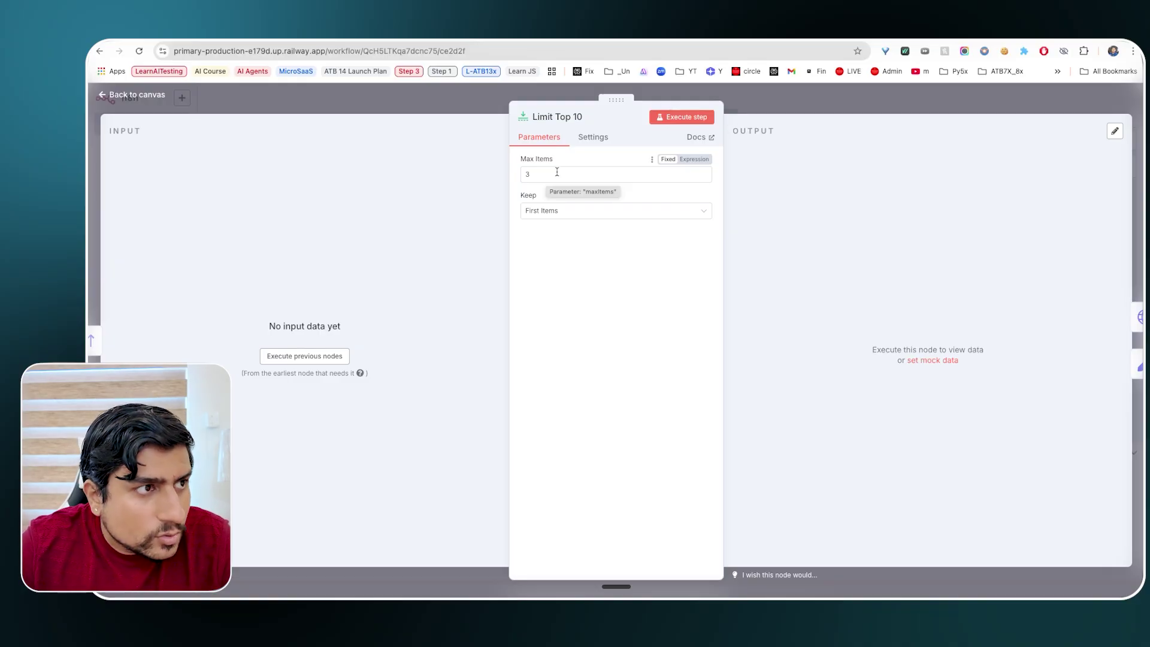
key(Escape)
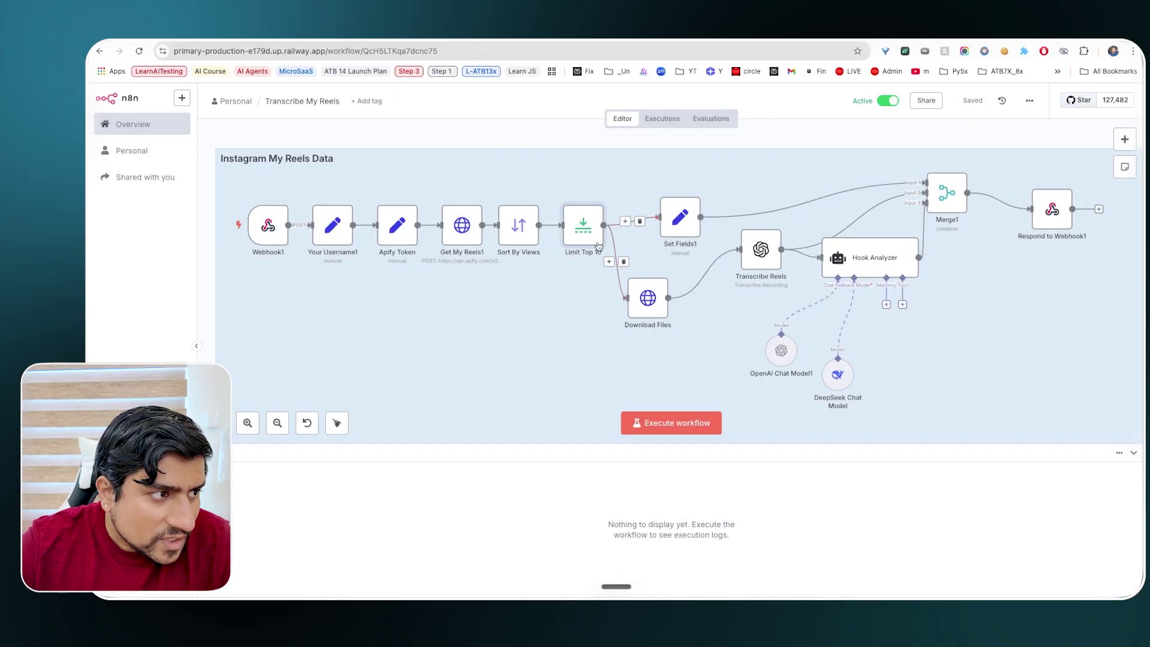
Look briefly at the Download Files node and inspect the Transcribe Reels node's parameters.
double_click(645, 309)
key(Escape)
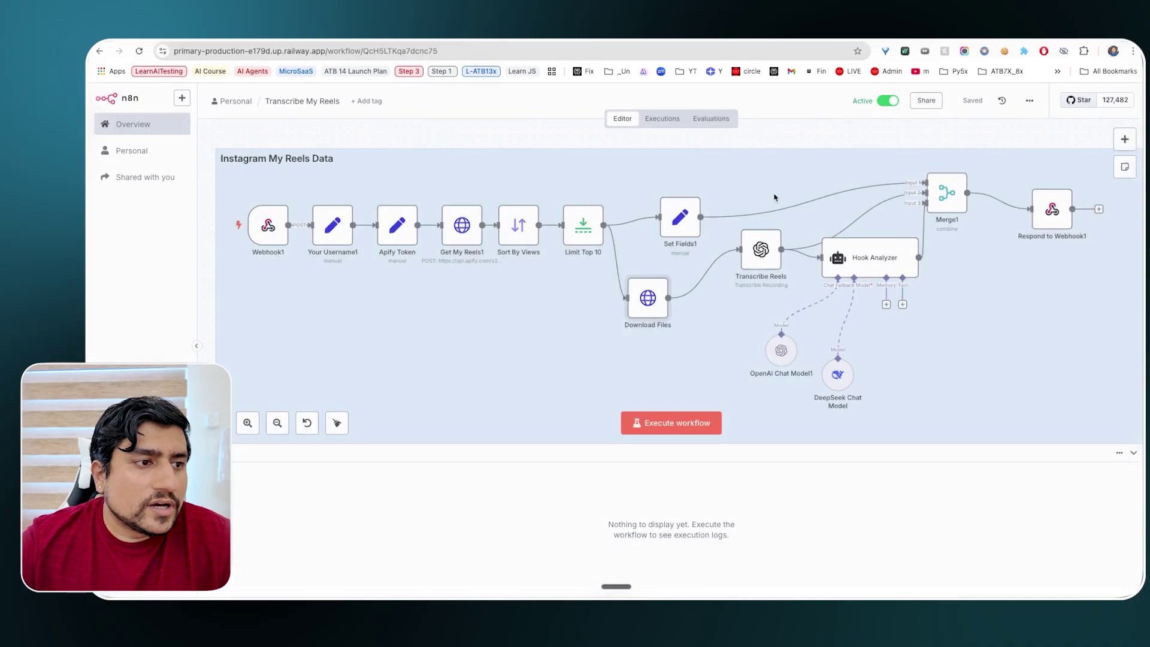
double_click(761, 251)
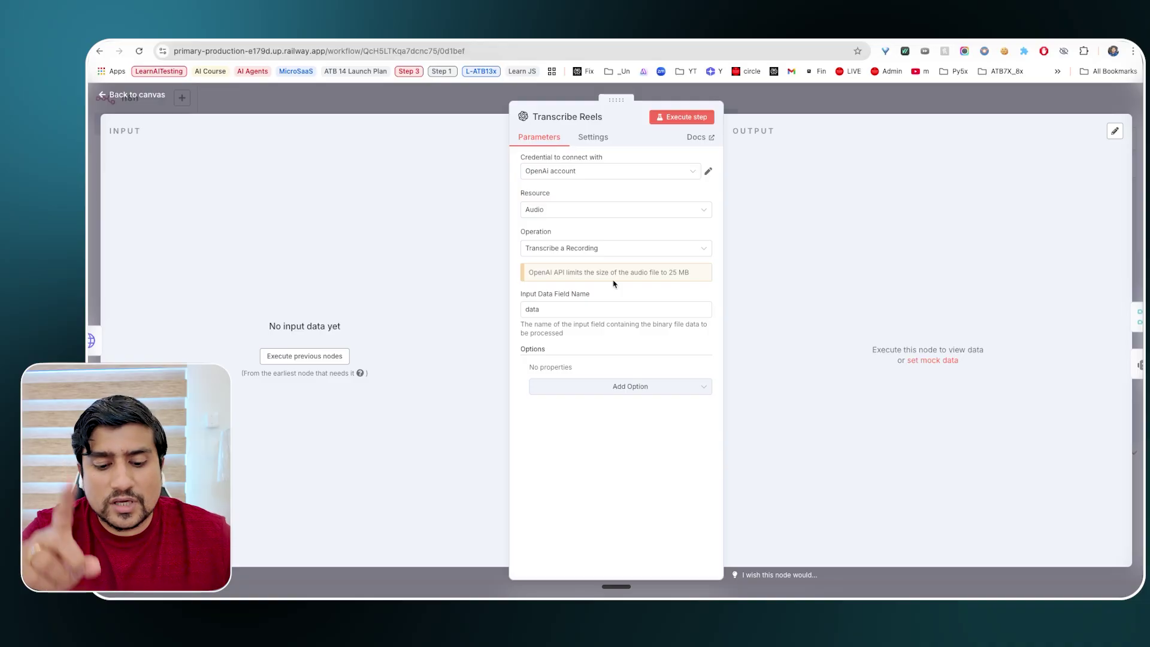
Search the web for the OpenAI platform in a new browser tab, open its site and look through the docs overview.
key(ctrl+t)
text(platefrom open ai)
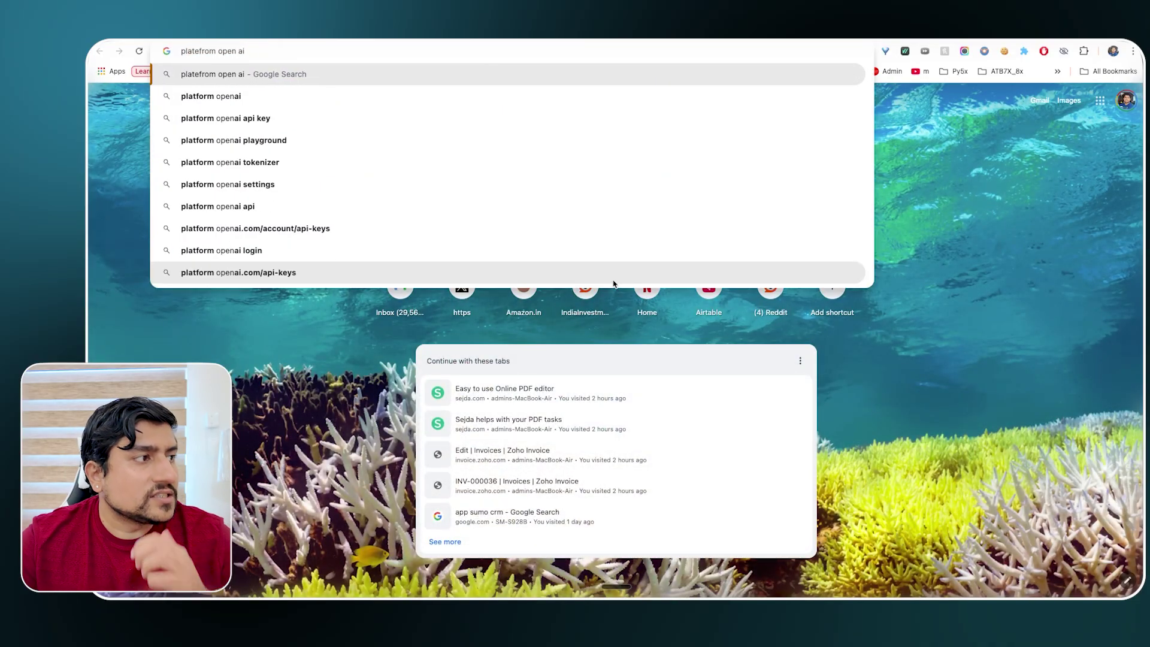
key(Return)
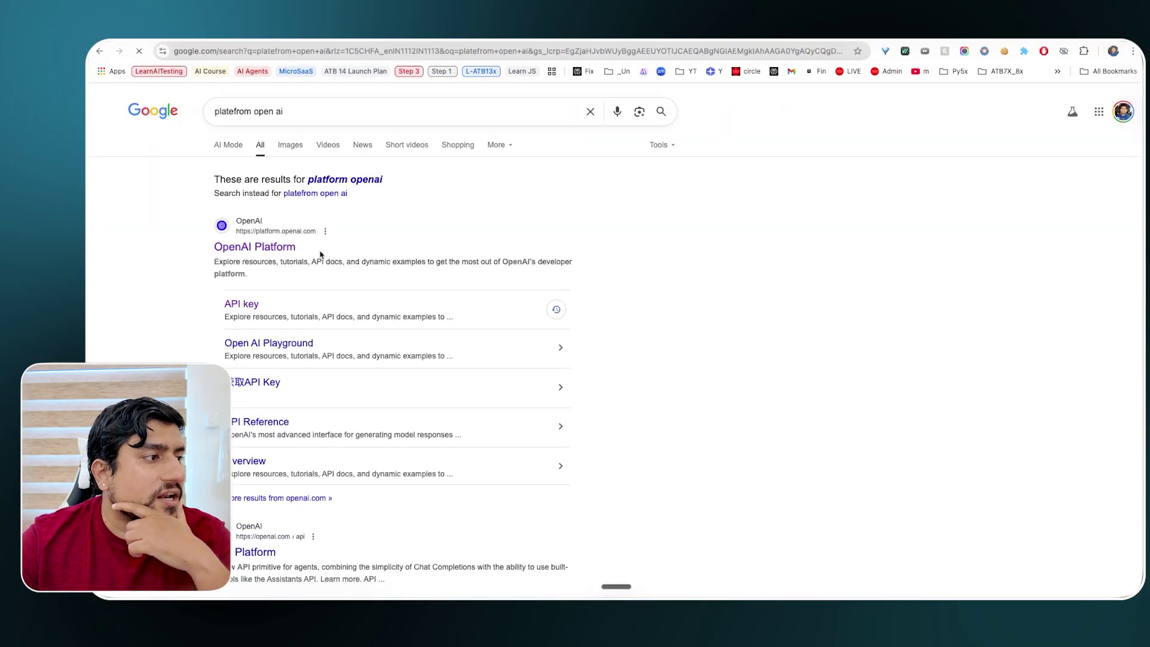
click(292, 252)
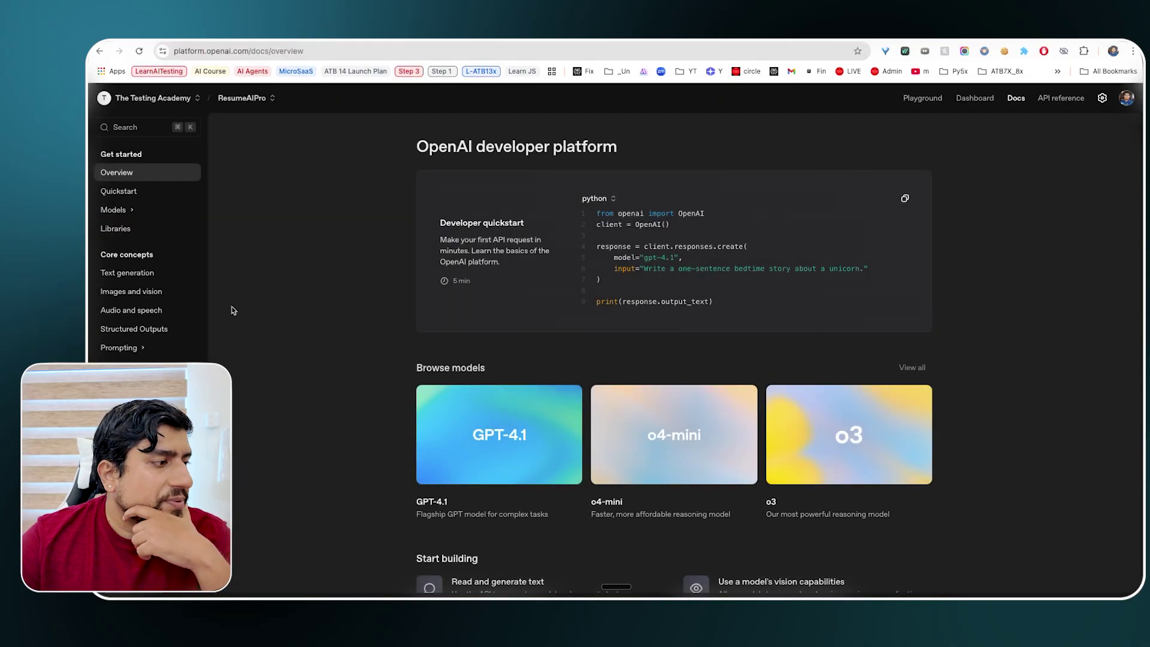
scroll(144, 300, down, 3)
scroll(144, 320, down, 5)
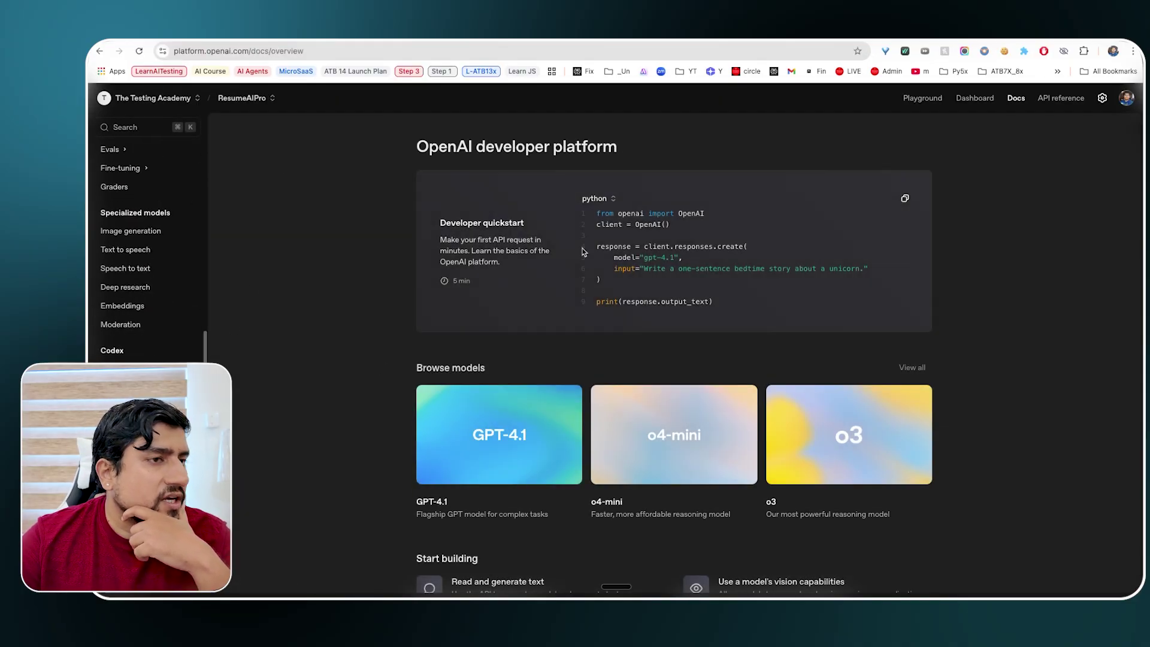
In the OpenAI account settings, view the organization's API keys and the credit balance on the billing overview.
click(1127, 99)
click(1058, 186)
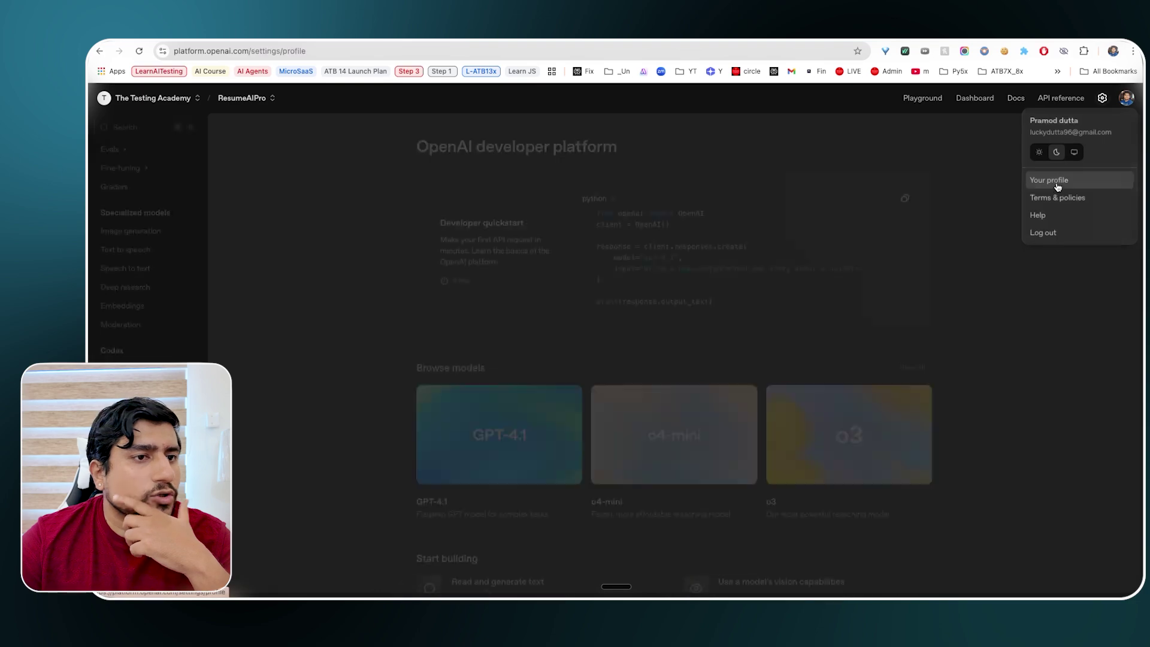
click(116, 207)
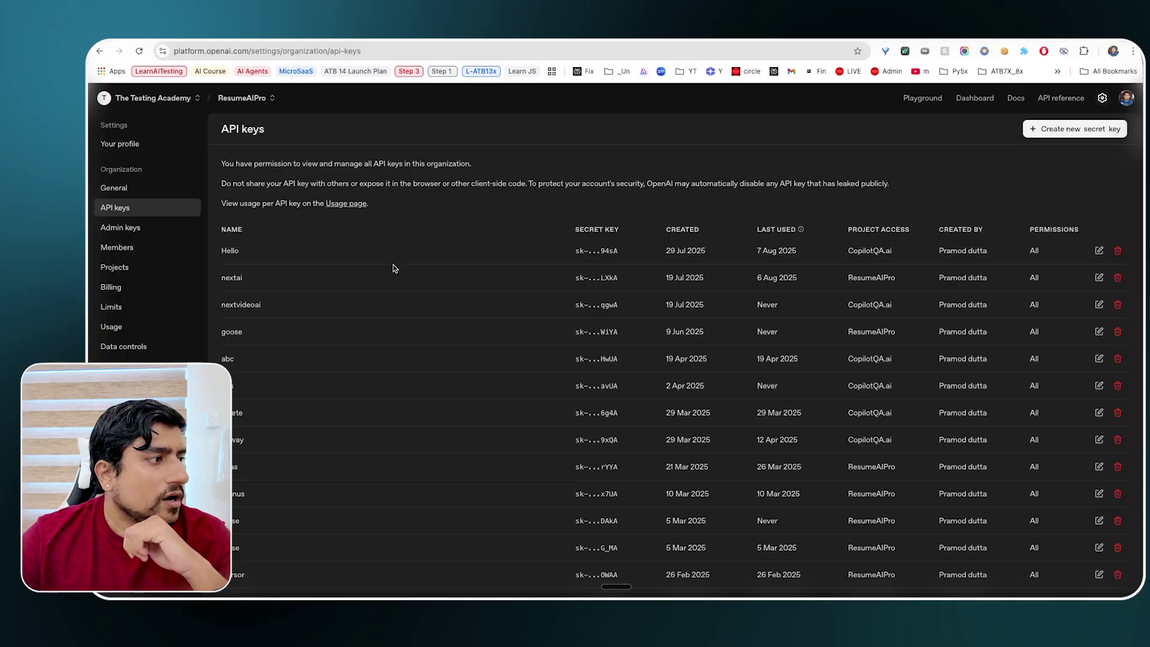
click(129, 292)
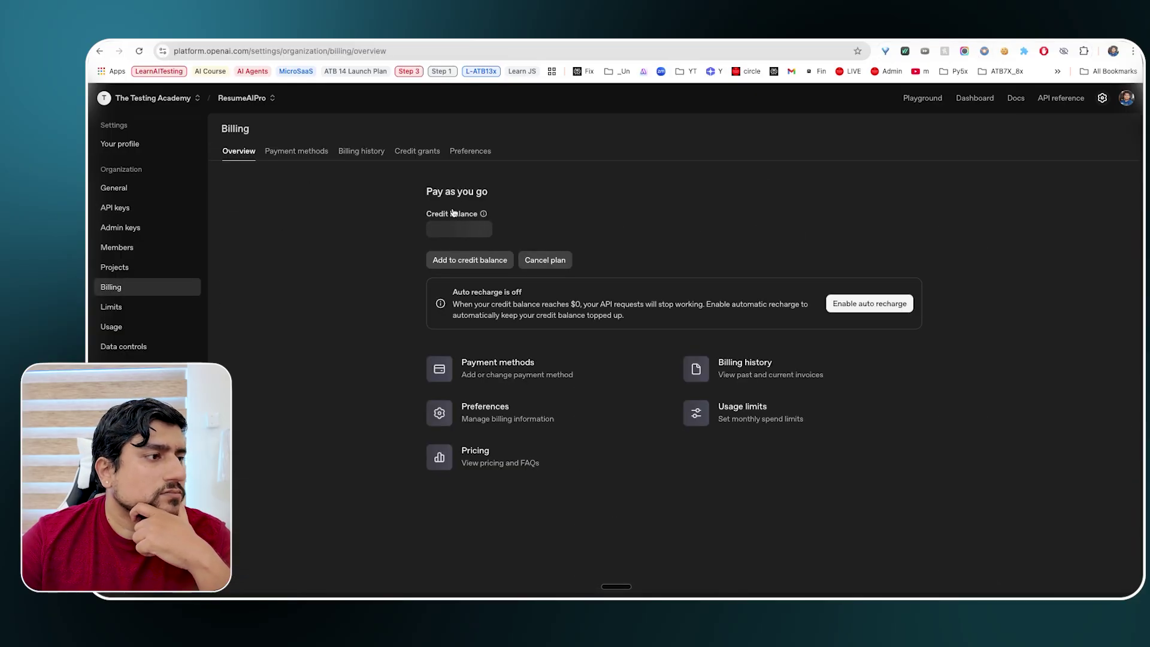
drag(436, 232, 481, 235)
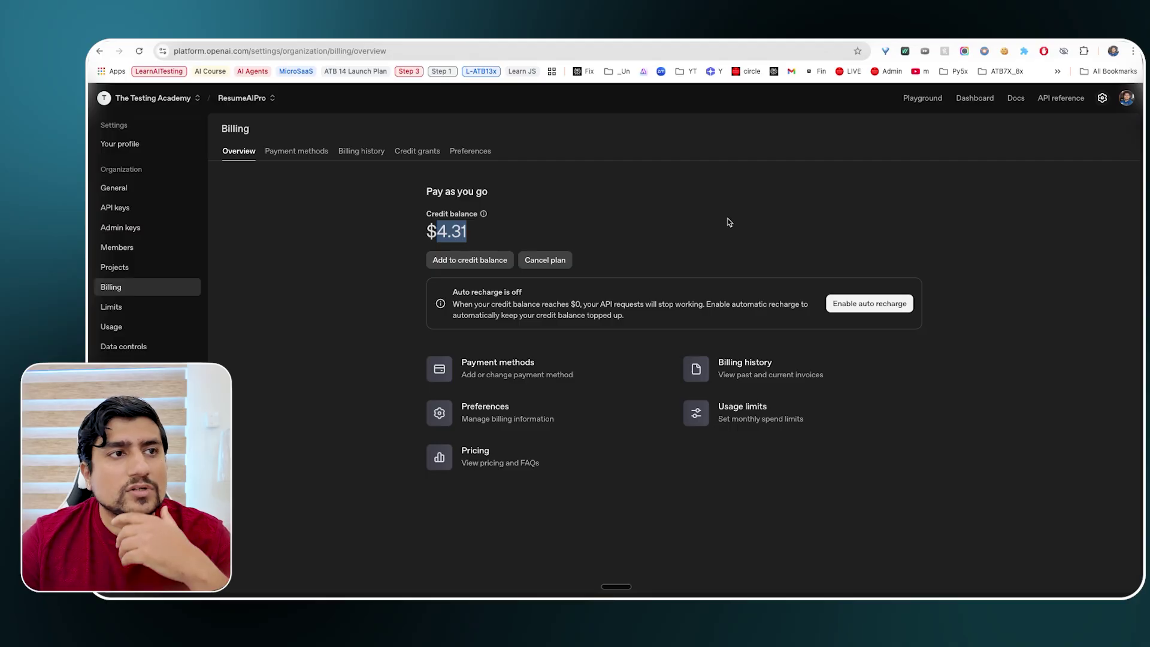
Open platform.deepseek.com and check the topped-up balance on its Usage page.
click(655, 49)
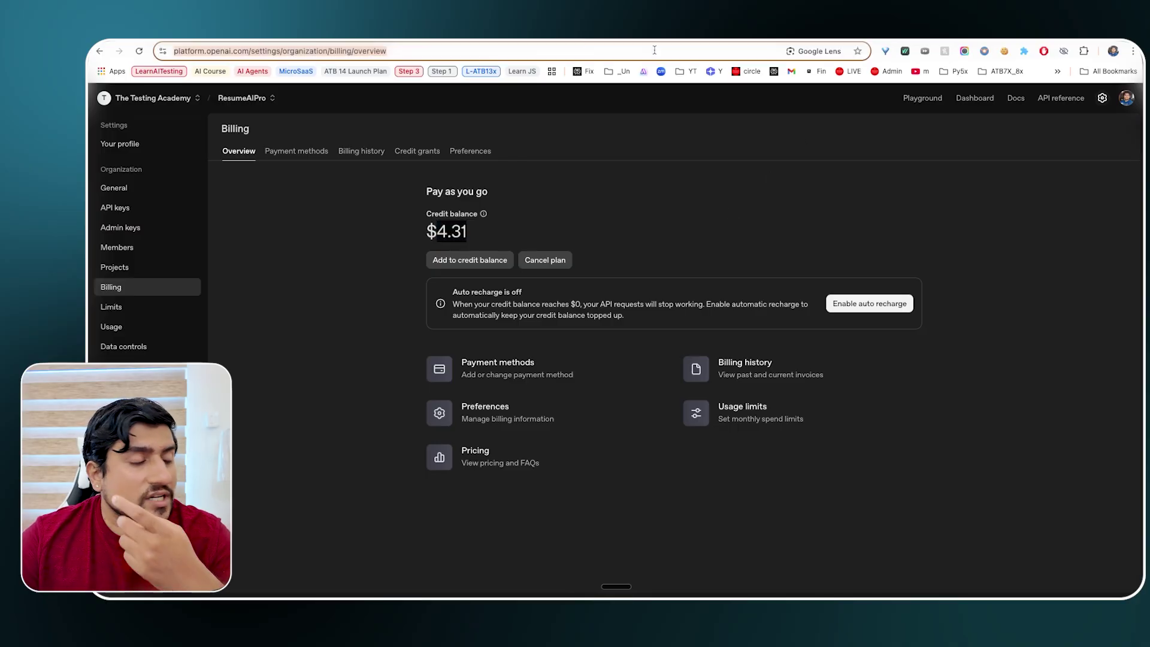
text(m)
key(Escape)
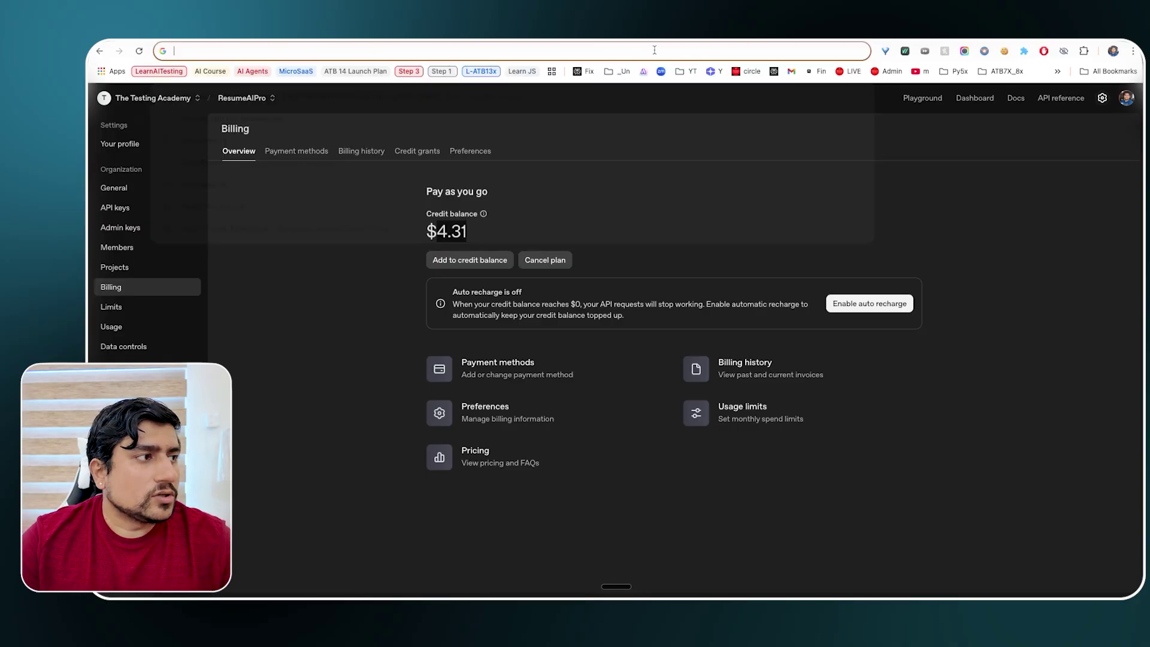
text(chatg)
key(Escape)
text(platform.deepseek.com)
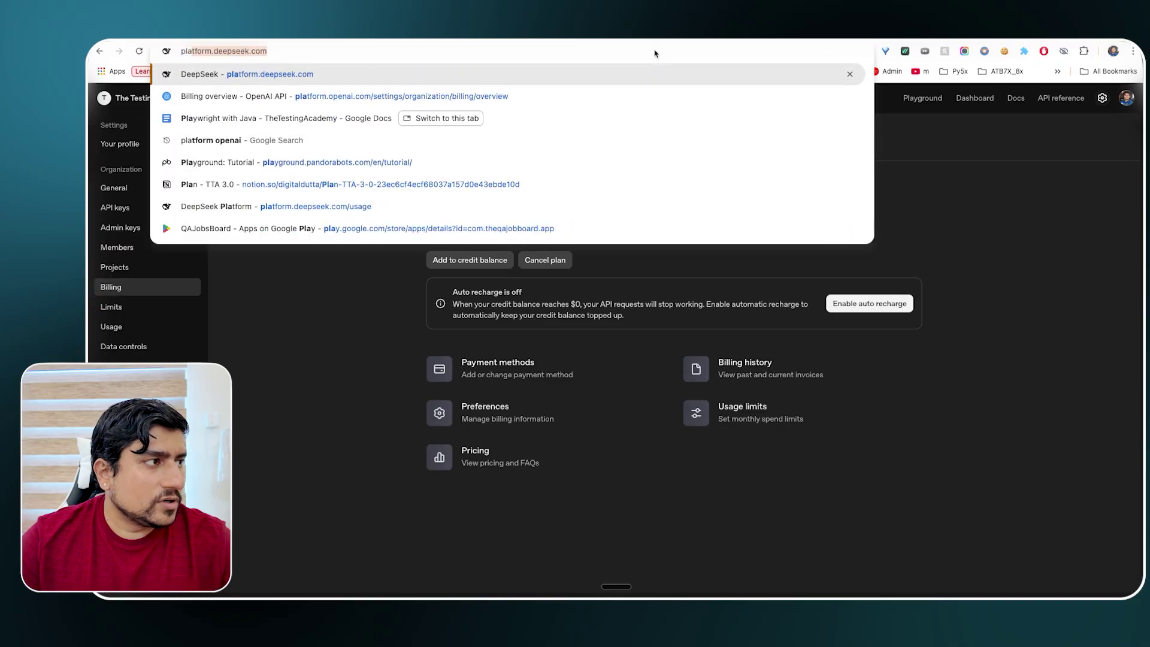
key(Return)
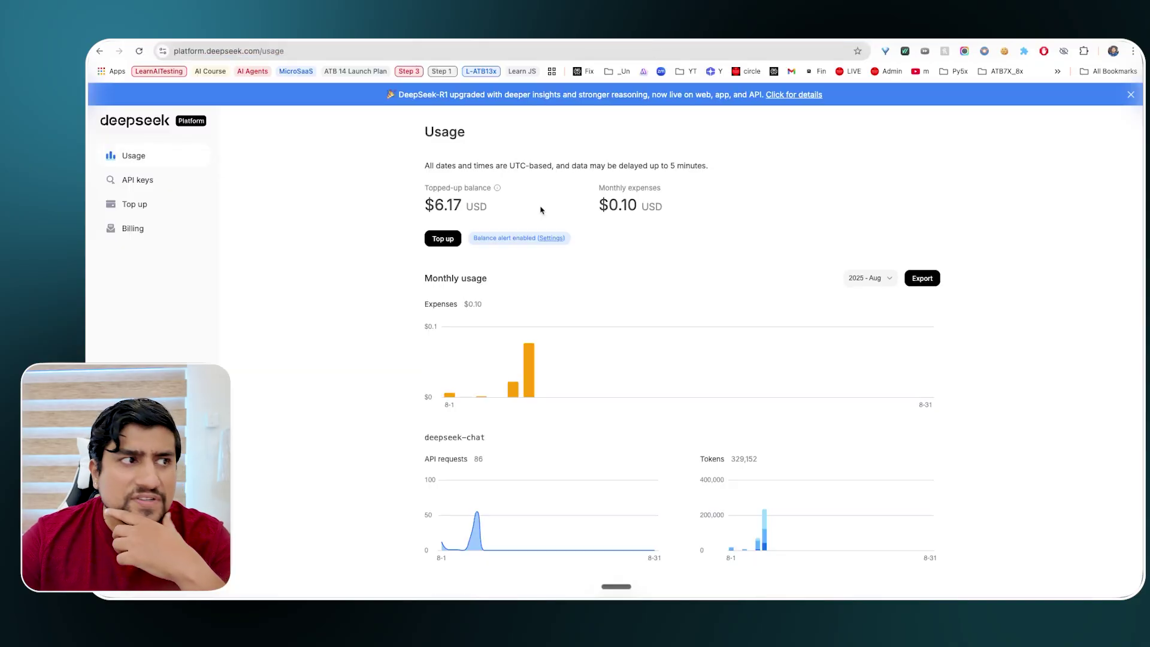
double_click(431, 206)
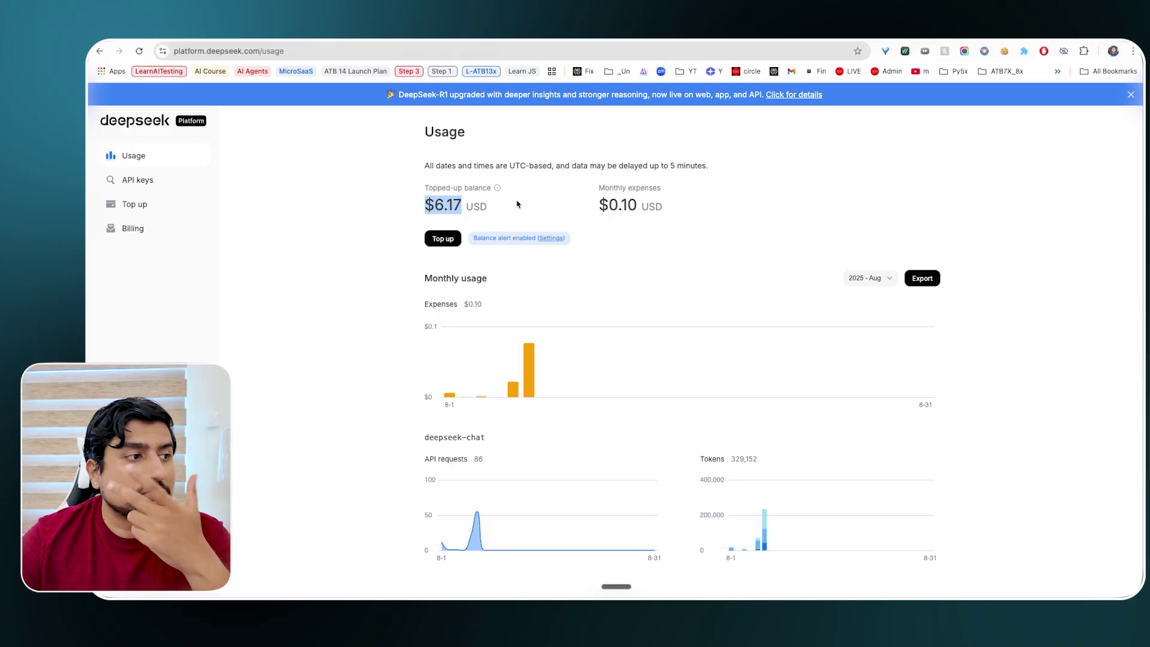
click(488, 211)
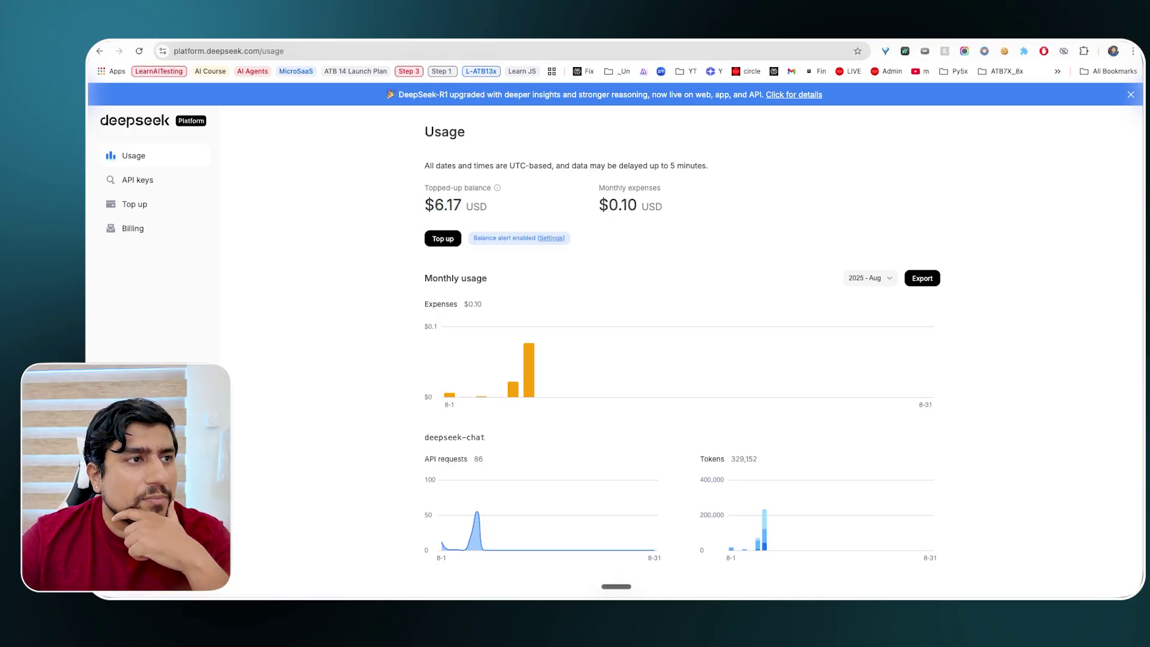
Return to the n8n workflow, close the Transcribe Reels node and review the Download Files node's request settings.
key(ctrl+Tab)
click(754, 113)
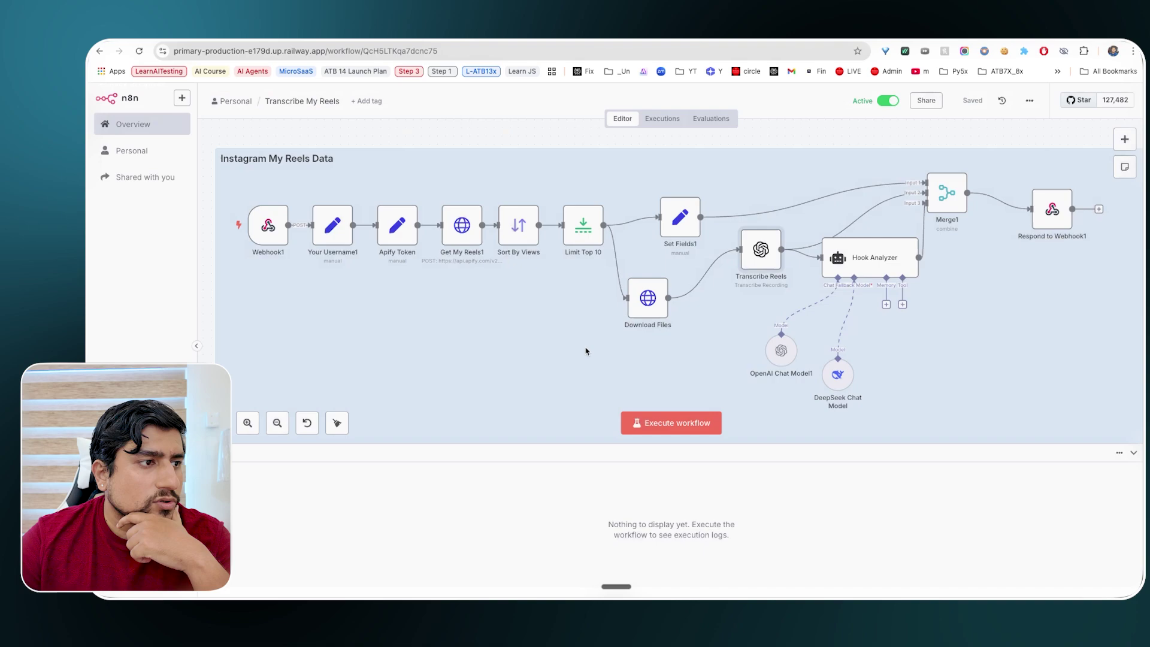
double_click(644, 315)
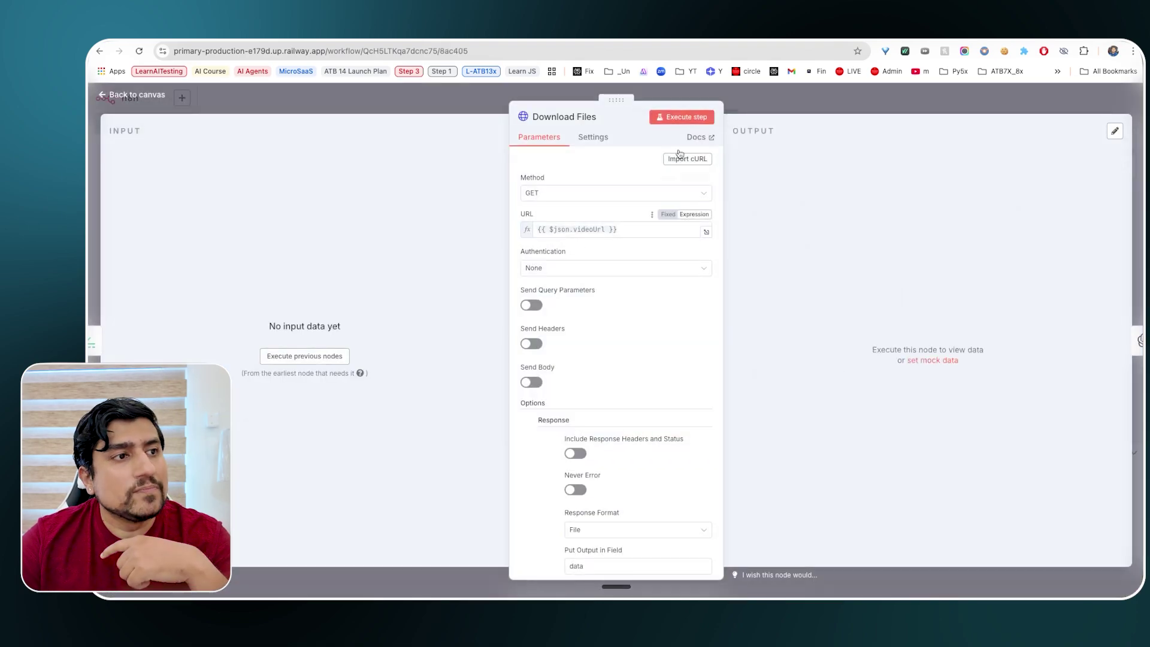
click(782, 108)
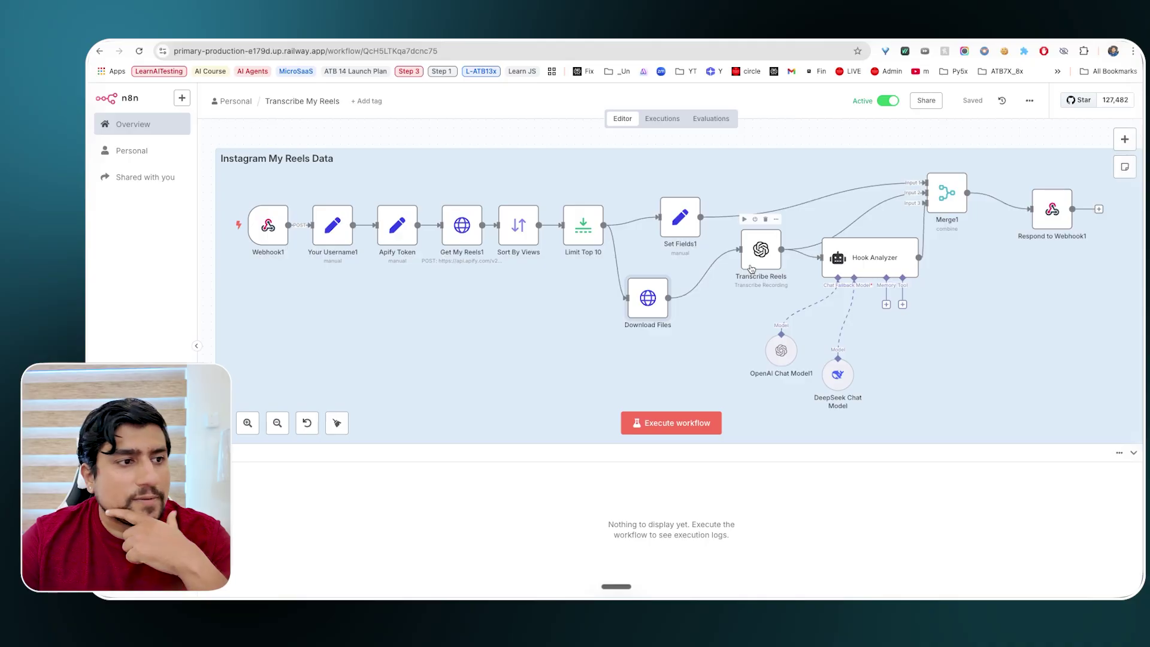
View the Hook Analyzer node's user prompt expression in the expanded editor and close the editor.
double_click(875, 258)
click(709, 246)
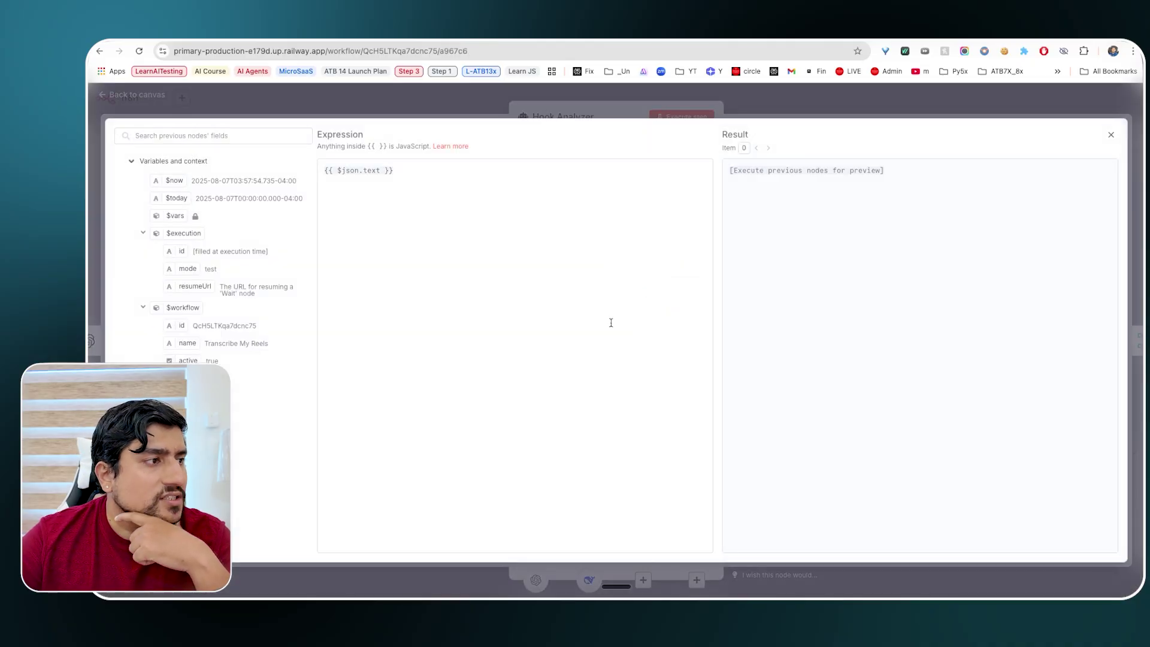
click(482, 271)
click(801, 102)
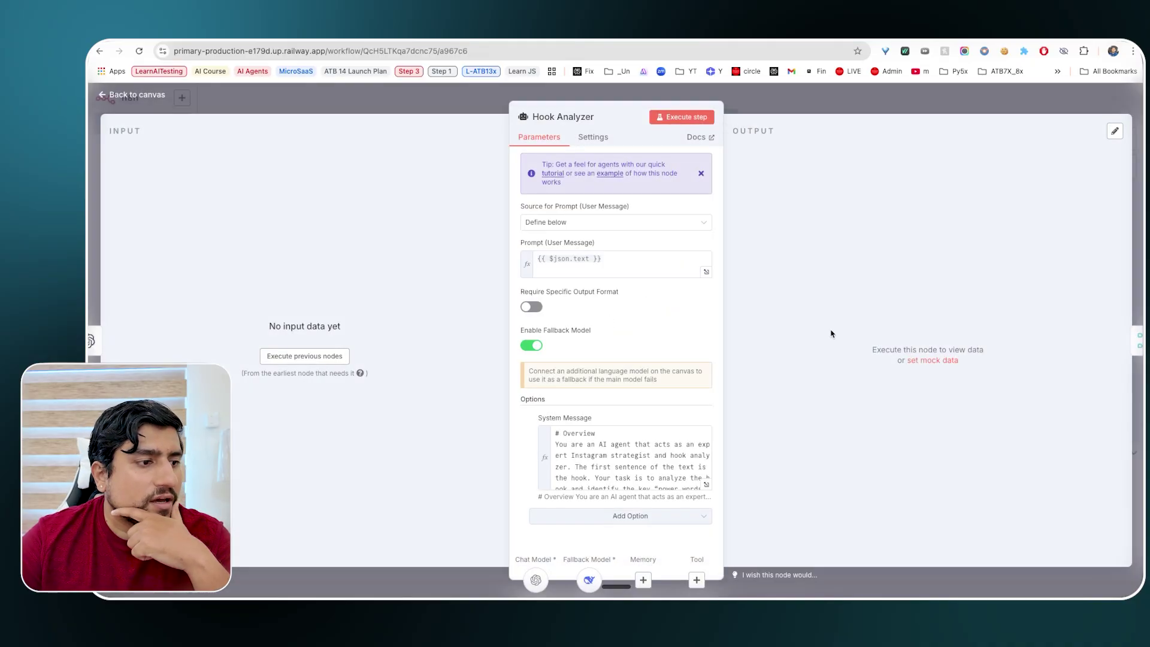
Examine the Hook Analyzer's full system message, highlighting its Hook and Power Words output format lines, and return to the canvas.
click(670, 454)
click(708, 486)
click(540, 311)
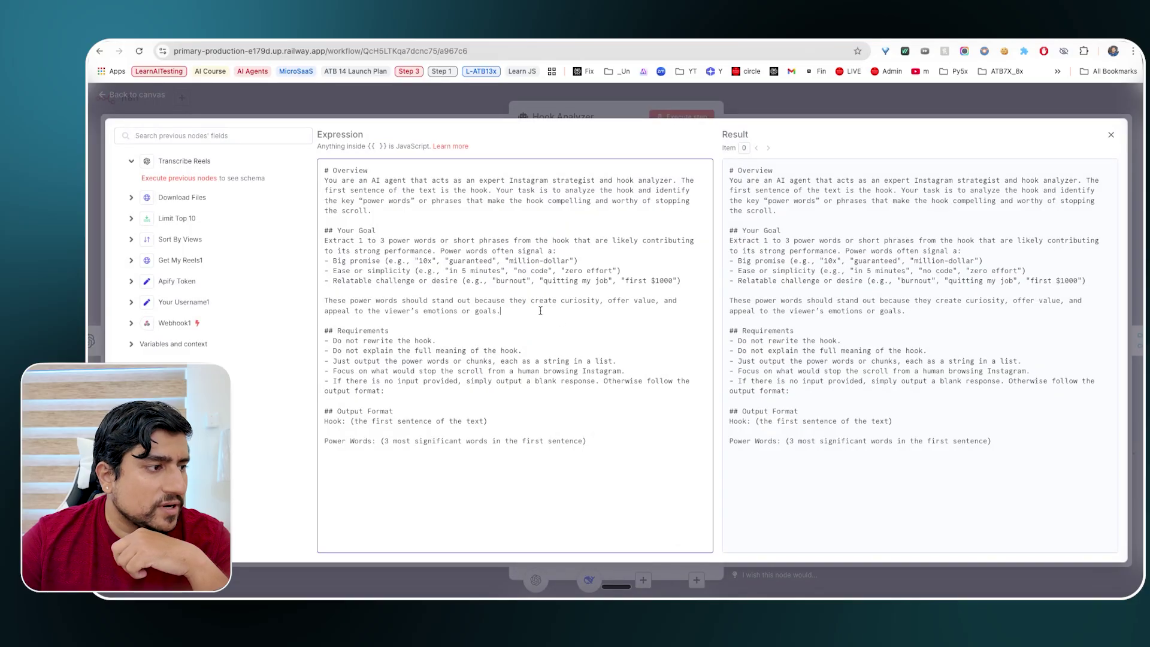
drag(605, 441, 325, 438)
drag(488, 422, 315, 419)
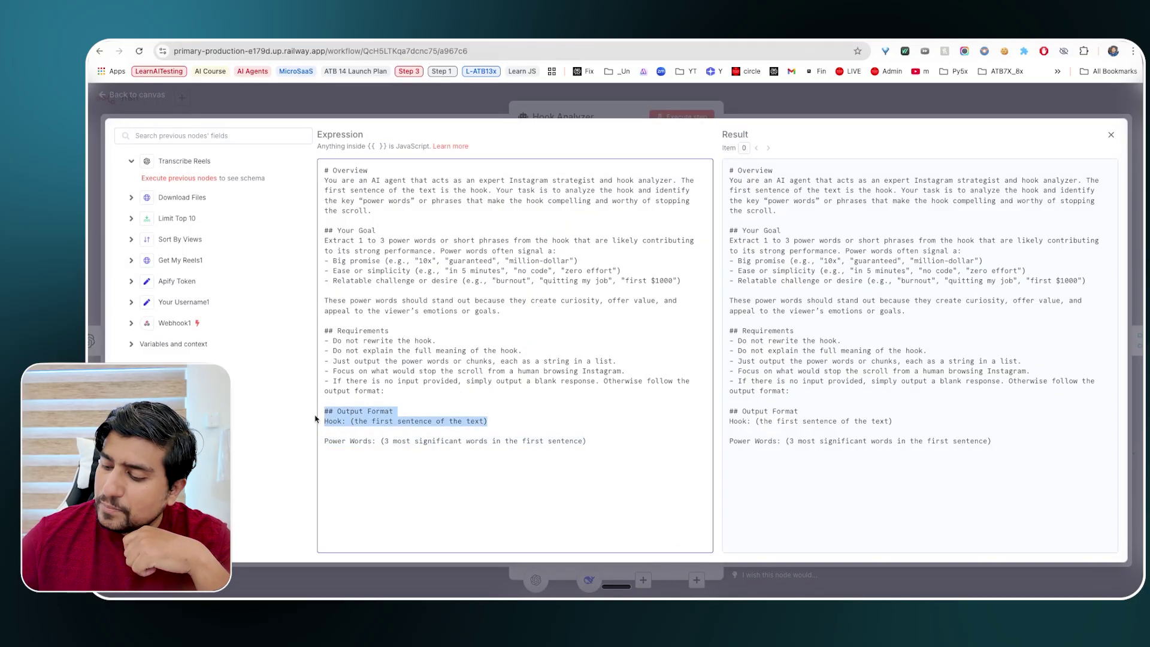
triple_click(422, 442)
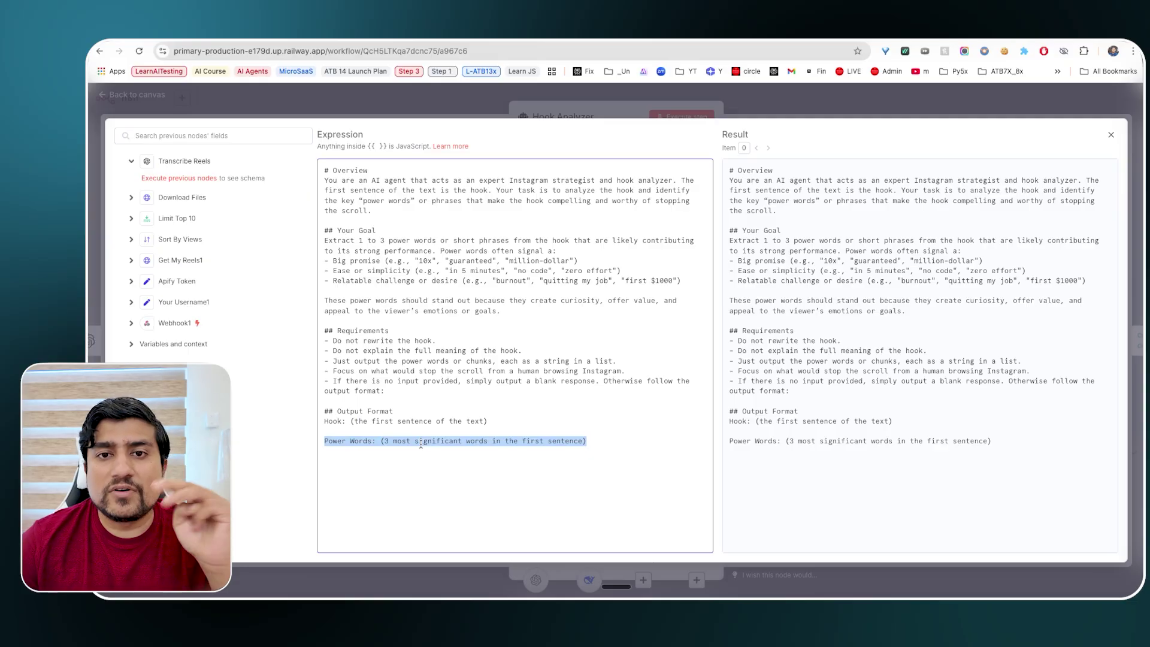
click(627, 116)
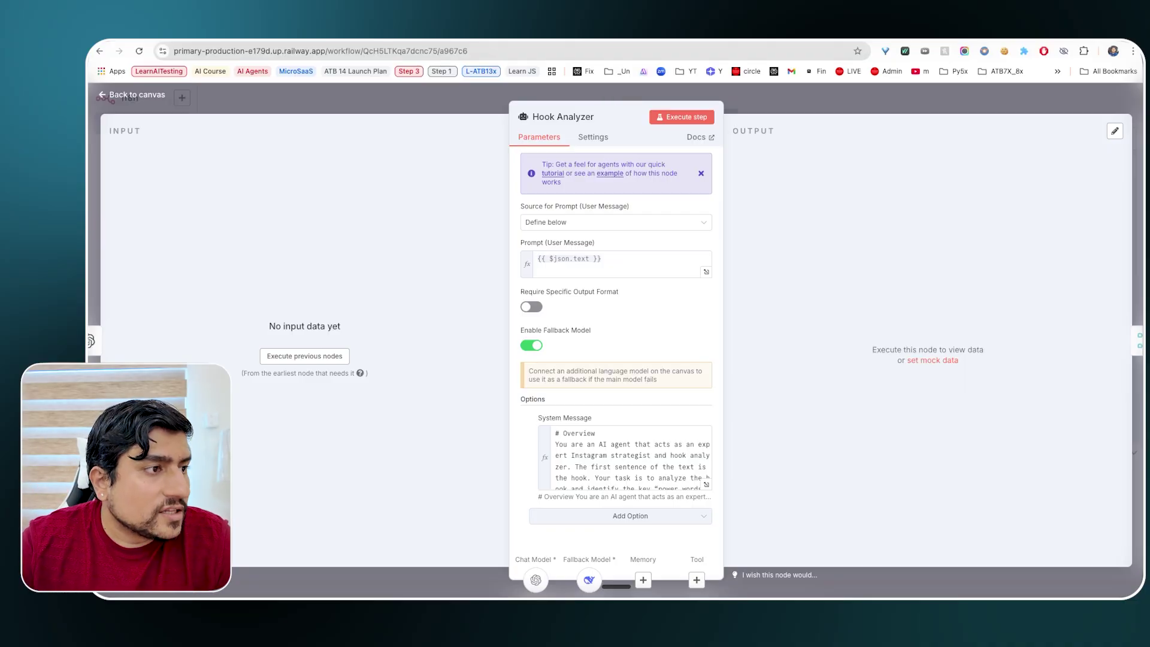
click(833, 109)
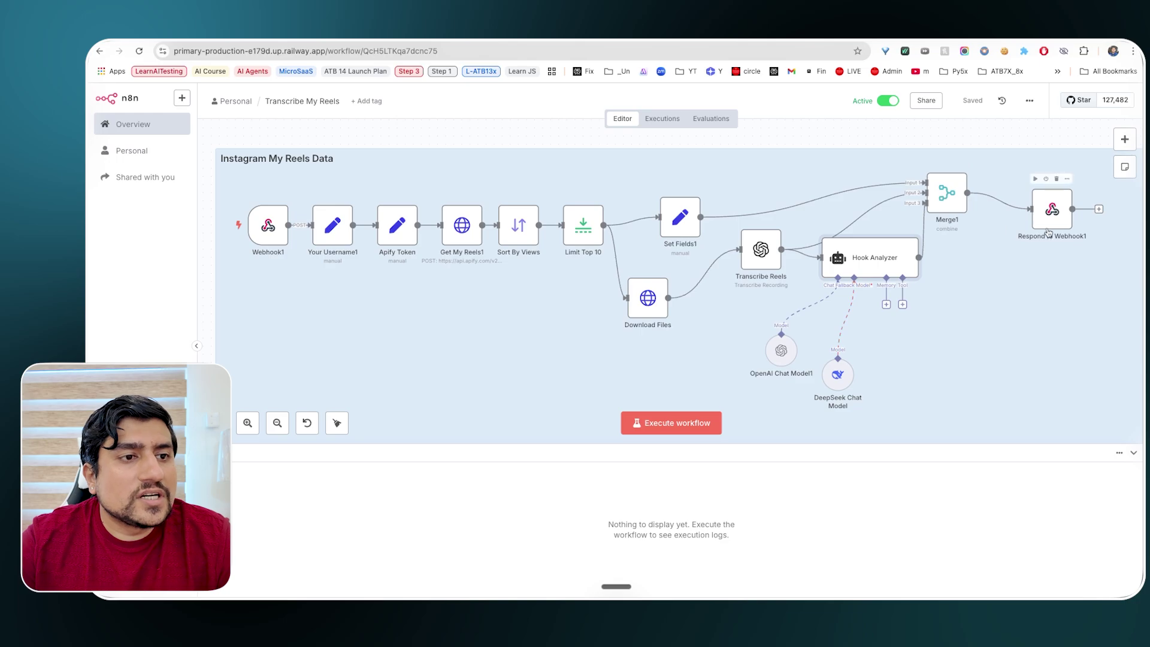
Switch to the wowhook project in Lovable and show the chat history back to its first prompt.
click(810, 33)
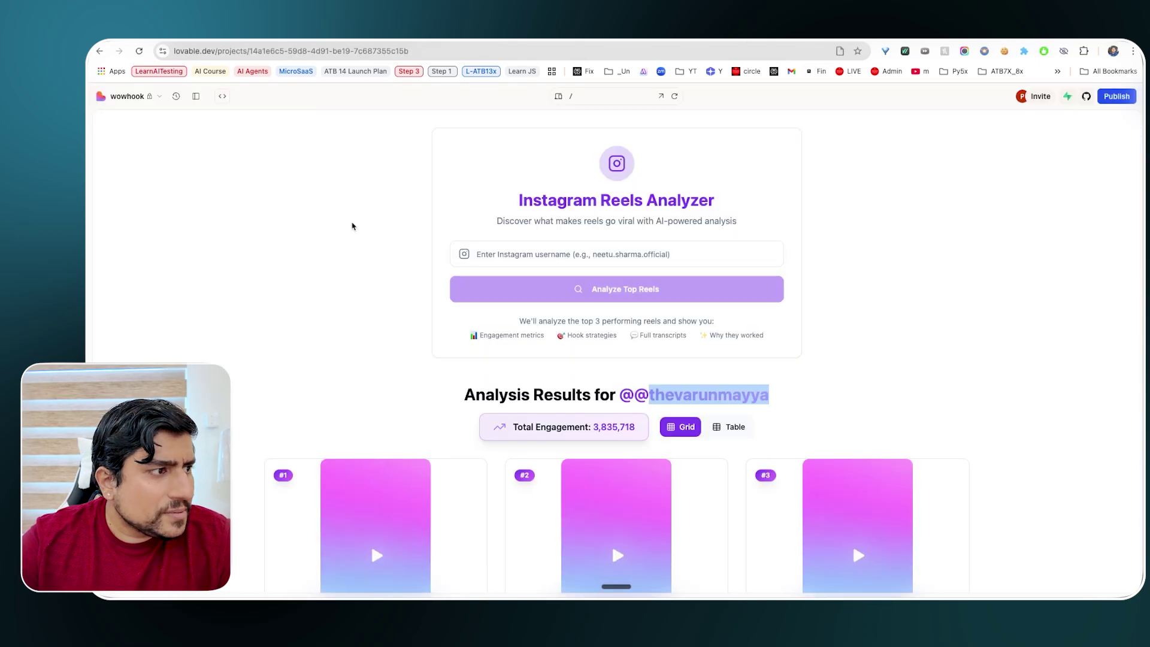
click(347, 227)
click(196, 97)
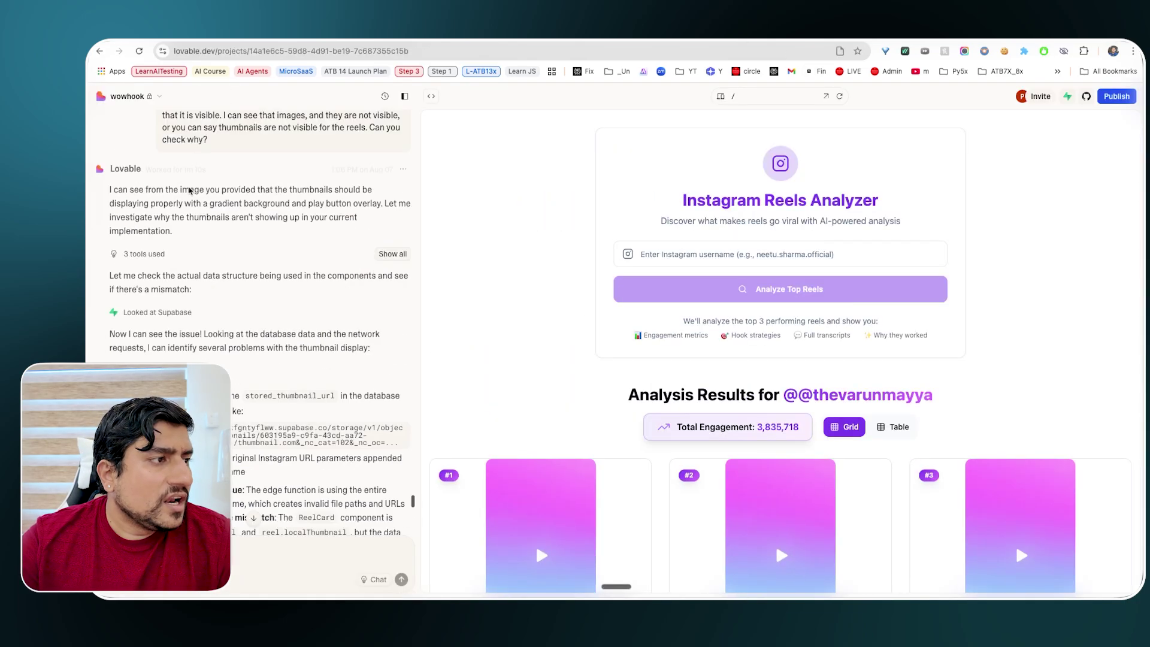
scroll(190, 190, up, 20)
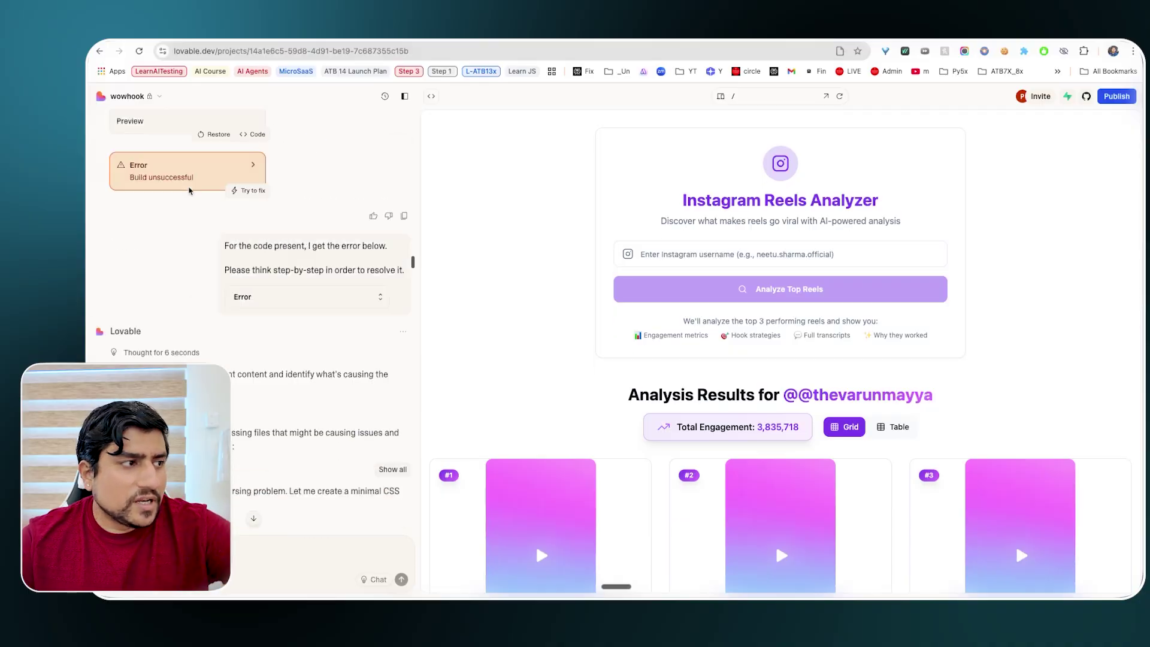
scroll(190, 190, up, 5)
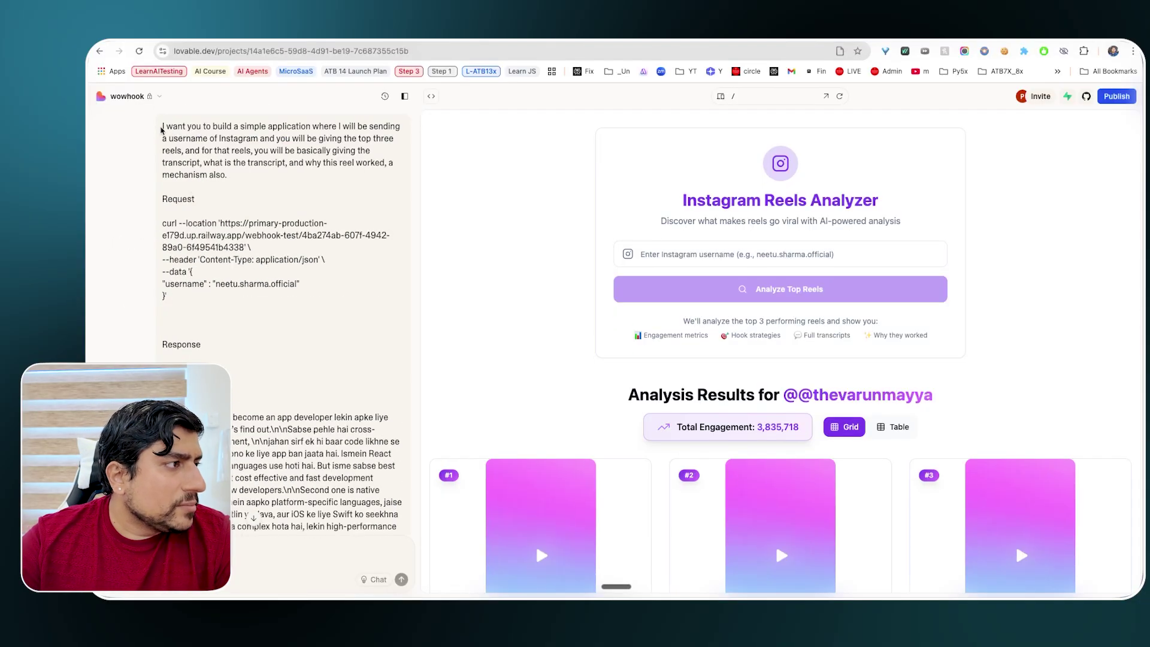
Examine the first Lovable prompt, highlighting its app description, the sample request and the end of the sample JSON response.
drag(161, 129, 237, 174)
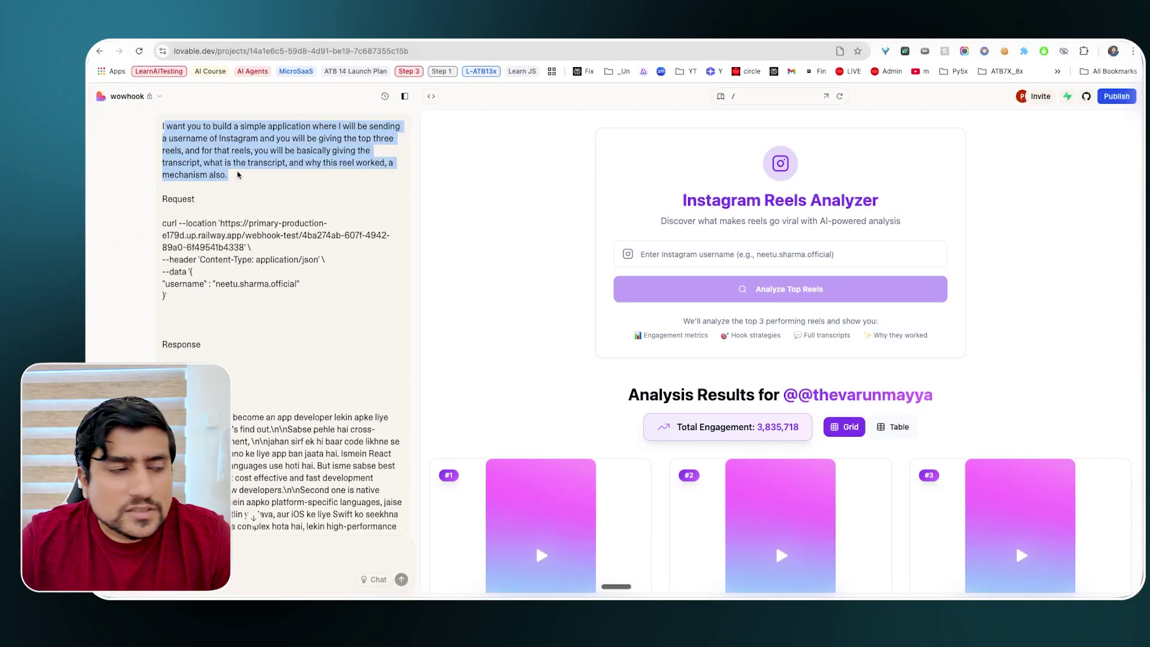
scroll(237, 174, down, 3)
drag(162, 144, 190, 214)
scroll(189, 214, down, 5)
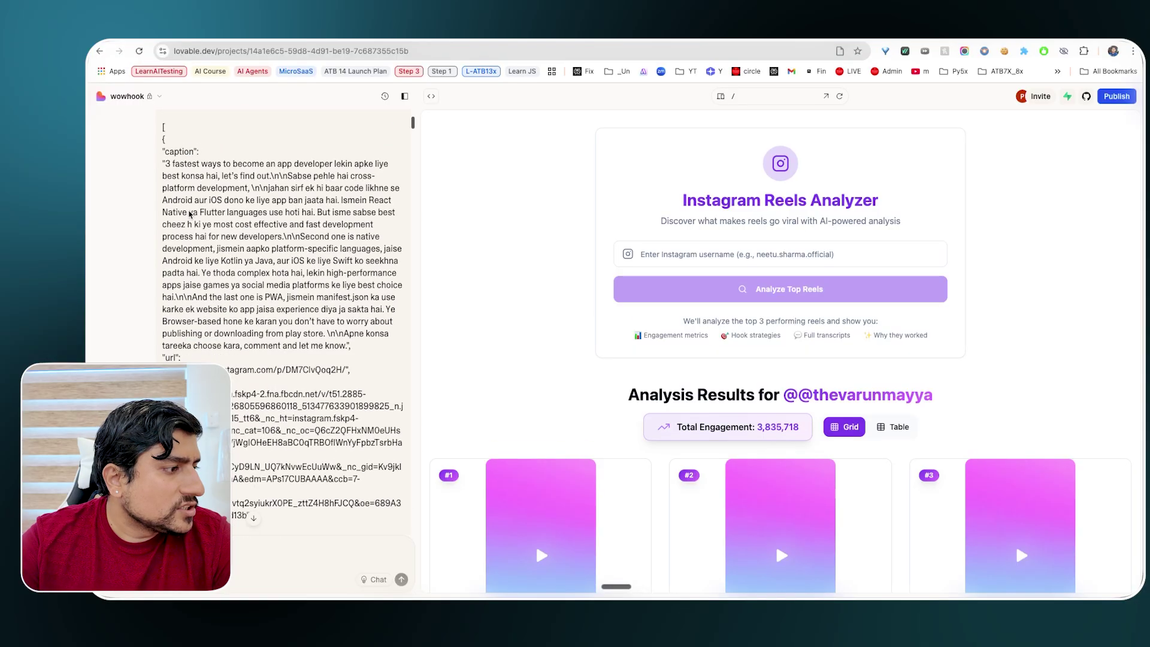
scroll(189, 214, down, 10)
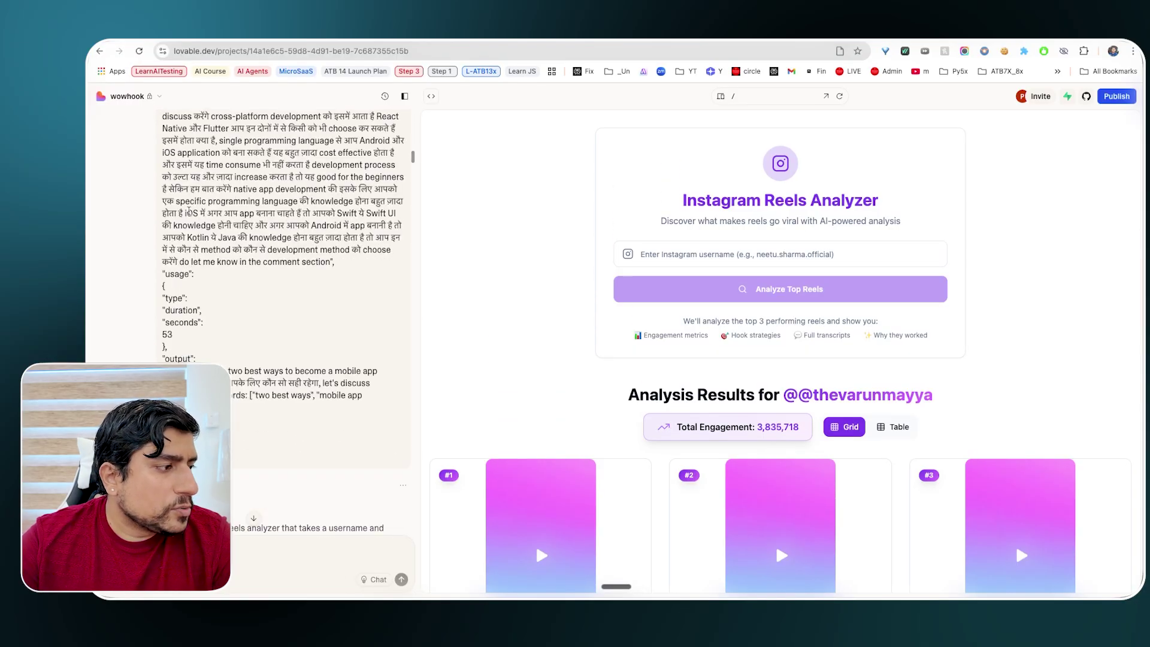
drag(366, 397, 163, 247)
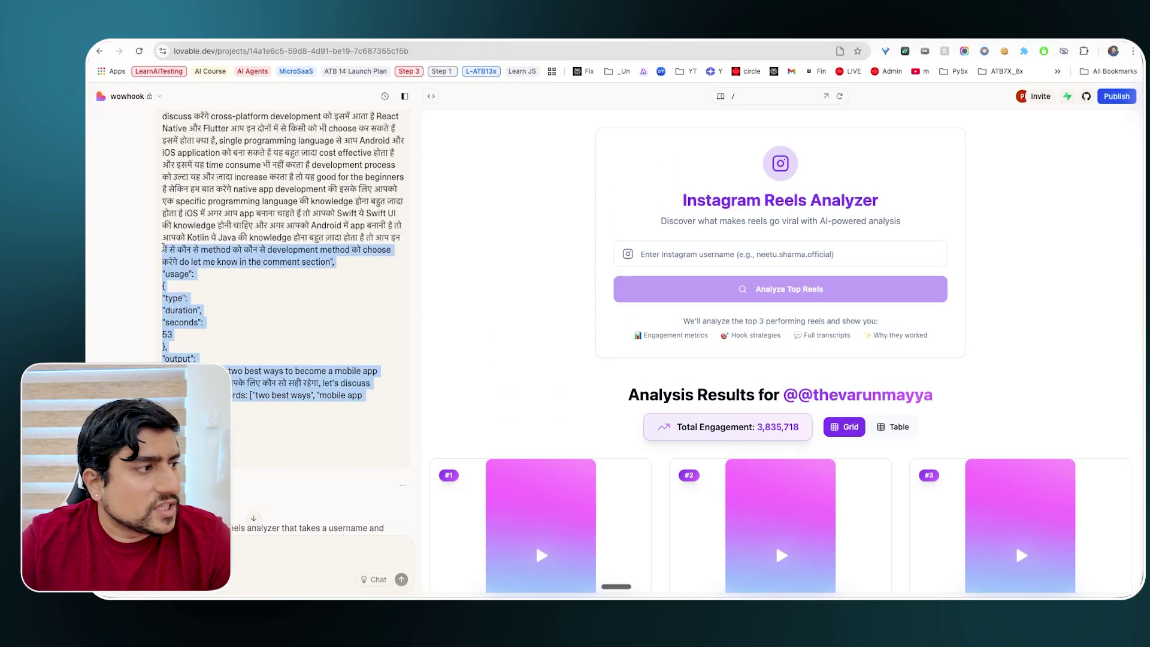
Look through the rest of the project's chat history down to the latest thumbnail display fix.
scroll(163, 247, down, 15)
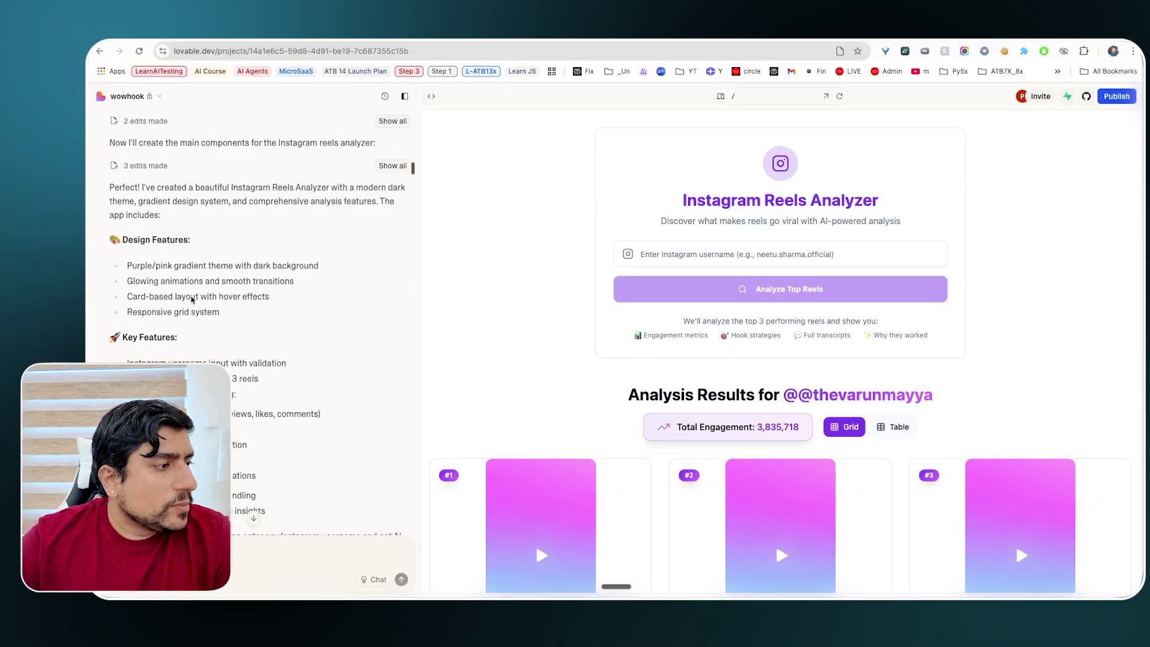
scroll(192, 299, down, 15)
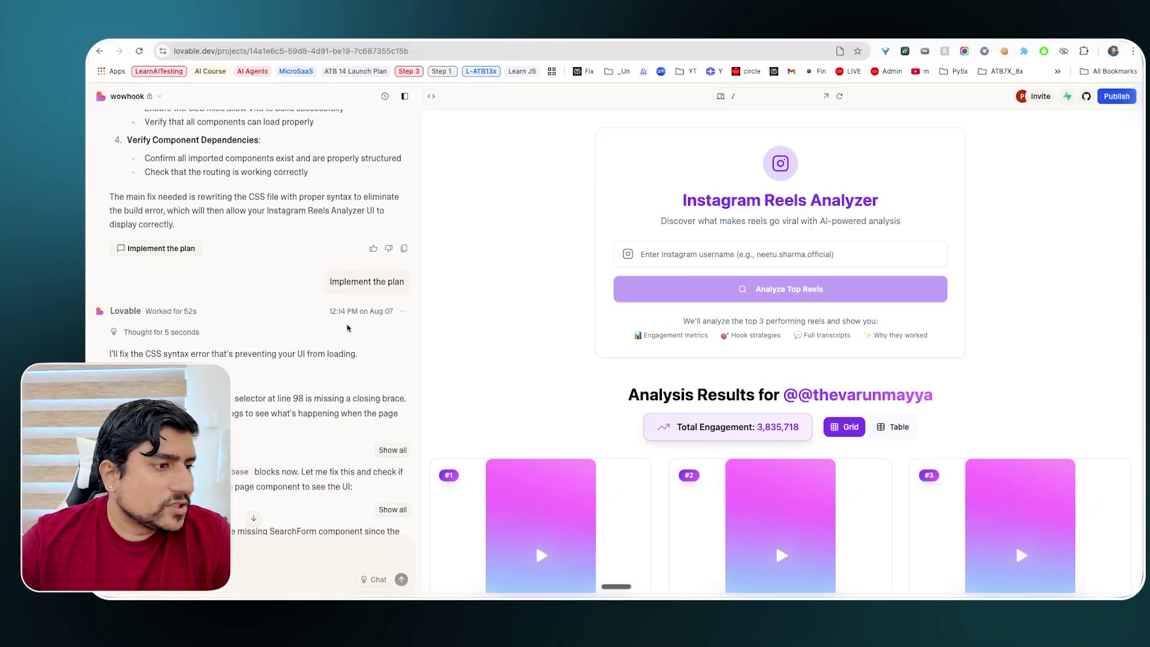
scroll(347, 327, down, 15)
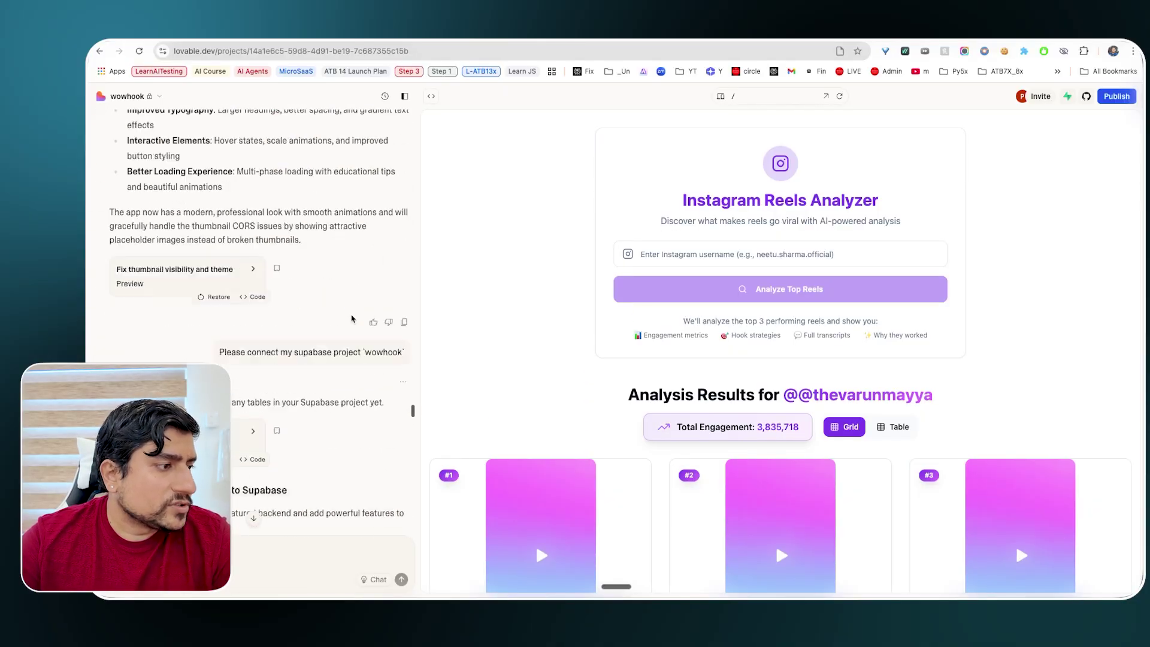
scroll(352, 319, down, 15)
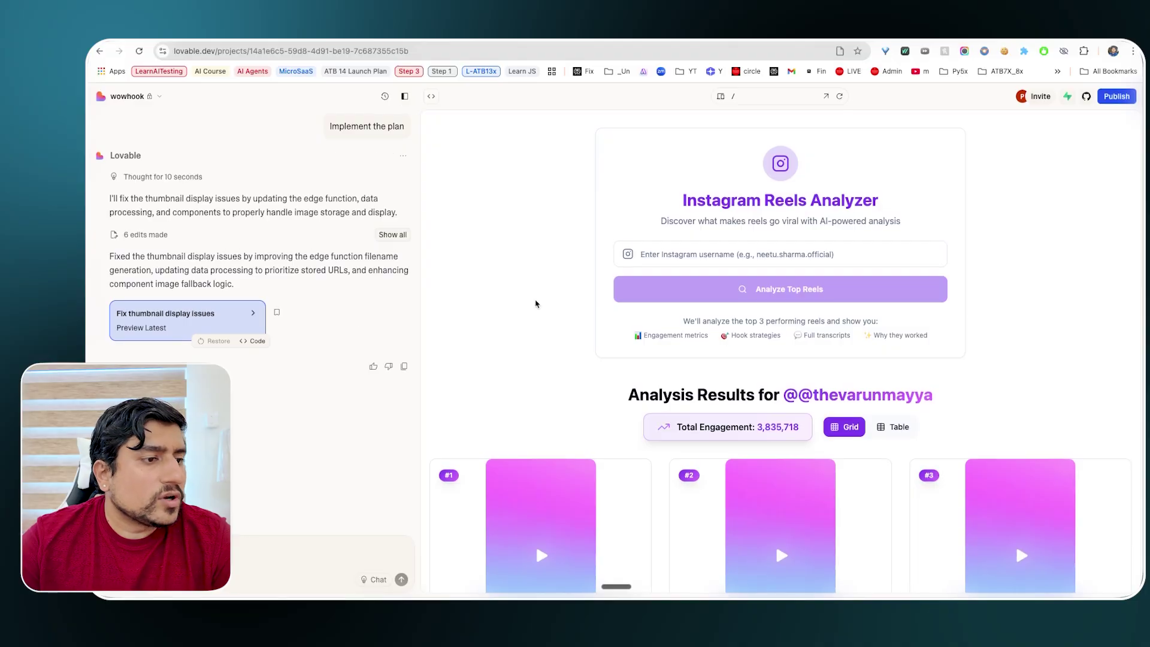
Show the preview's analysis results as a table, review it with the Key Insights, and return to the grid view.
scroll(535, 303, down, 10)
scroll(536, 304, up, 6)
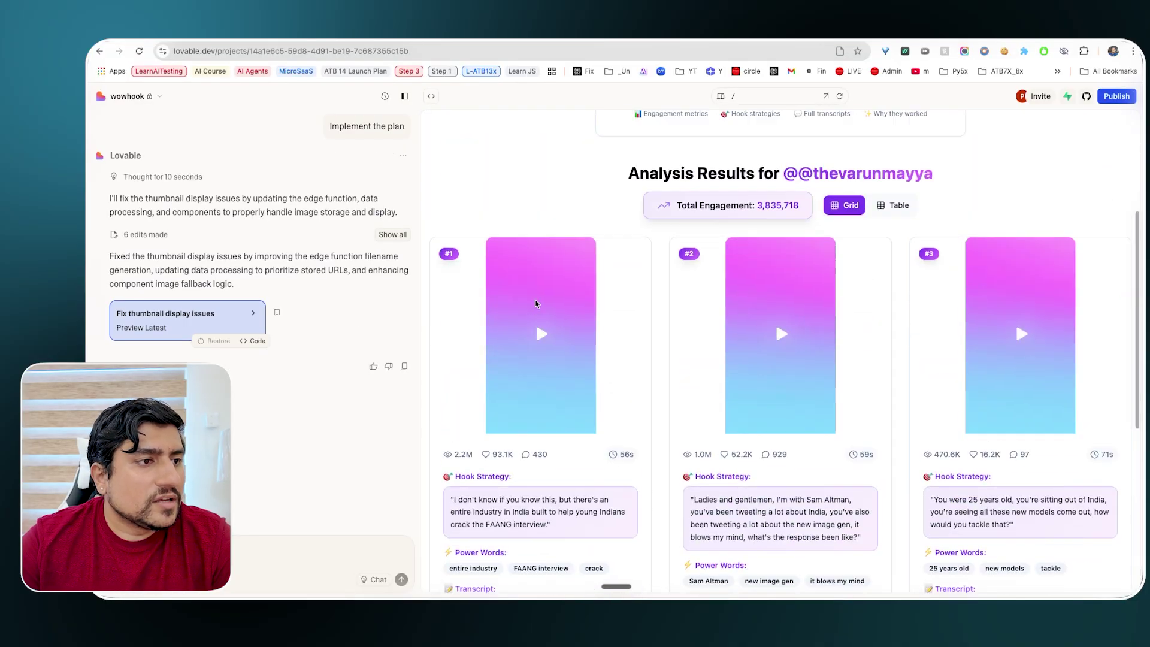
scroll(536, 304, up, 2)
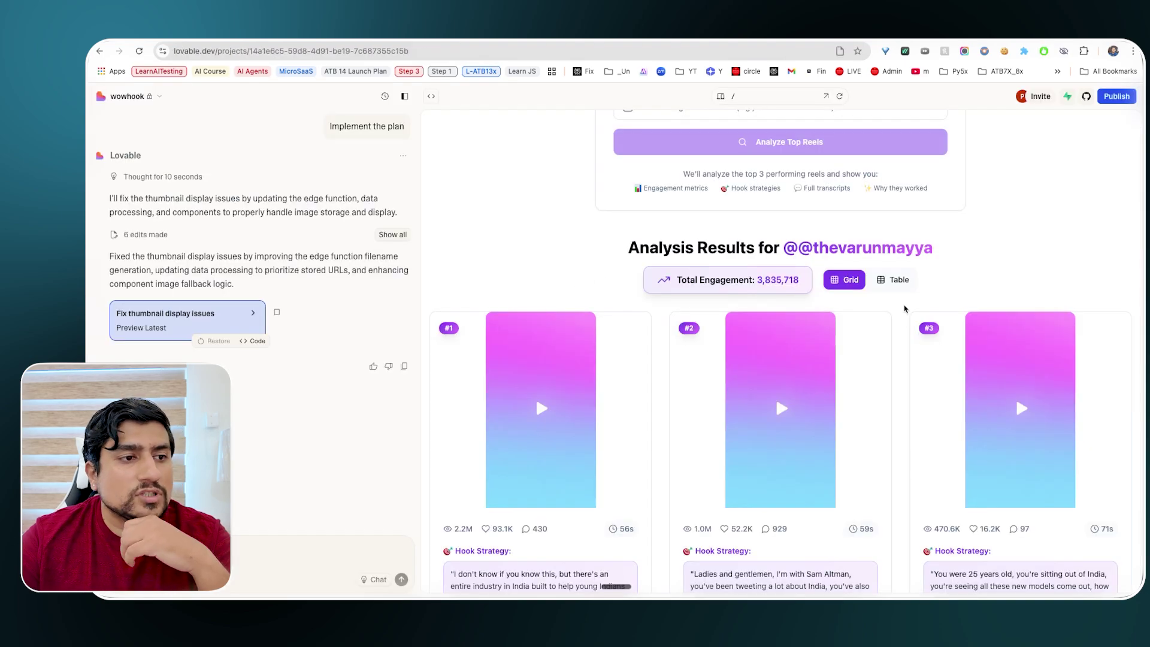
click(896, 280)
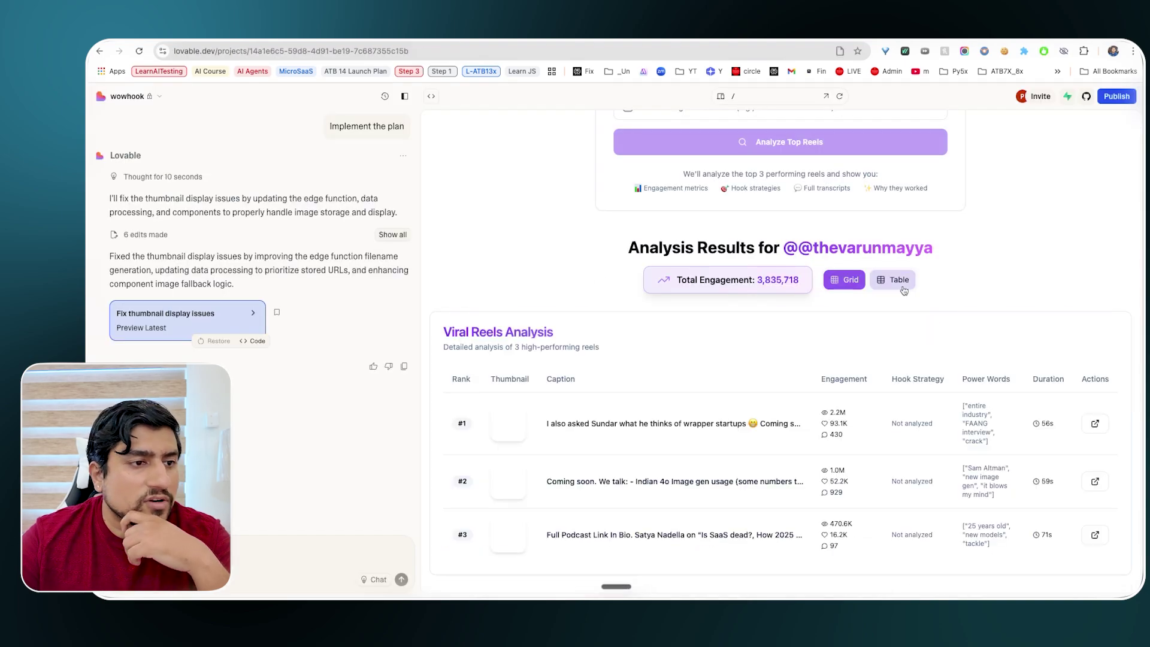
scroll(869, 336, down, 5)
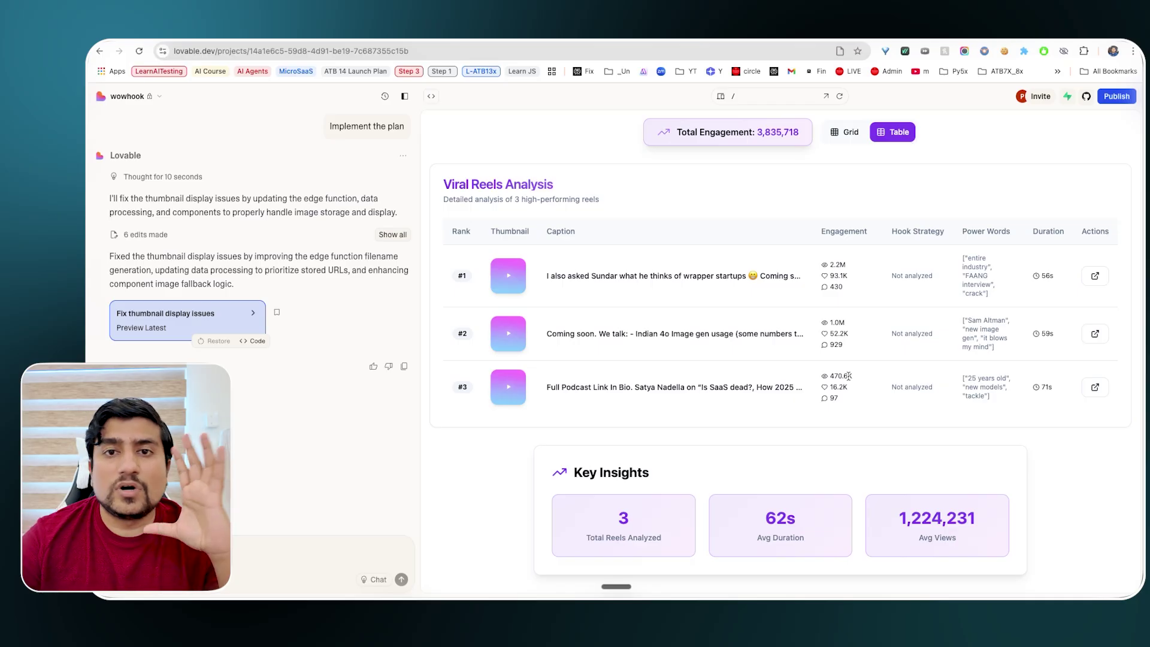
scroll(849, 376, up, 5)
click(845, 393)
Review the three reel cards, highlighting the Hook Strategy text of each one.
scroll(814, 456, down, 2)
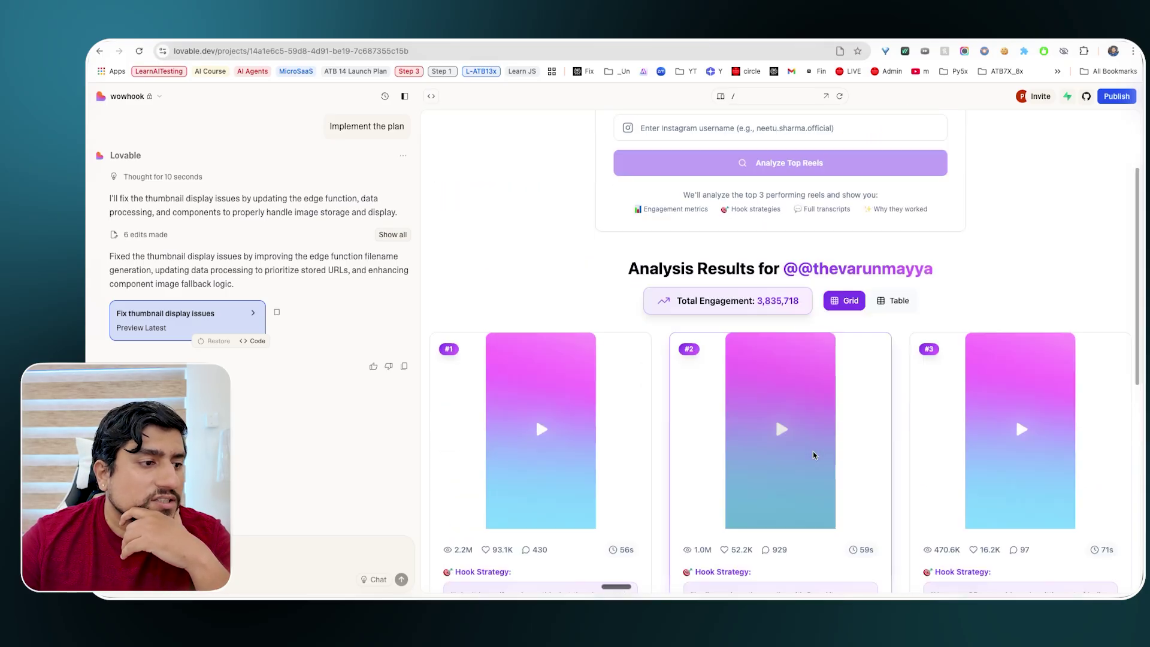
scroll(814, 455, down, 5)
drag(452, 246, 554, 271)
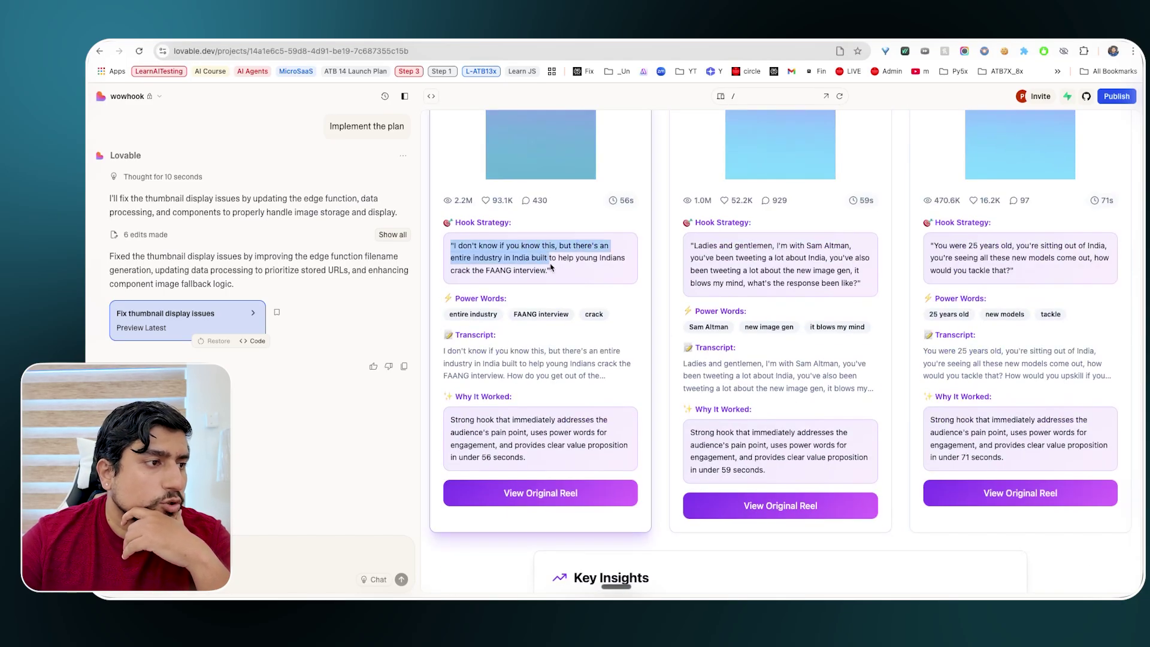
drag(694, 245, 894, 290)
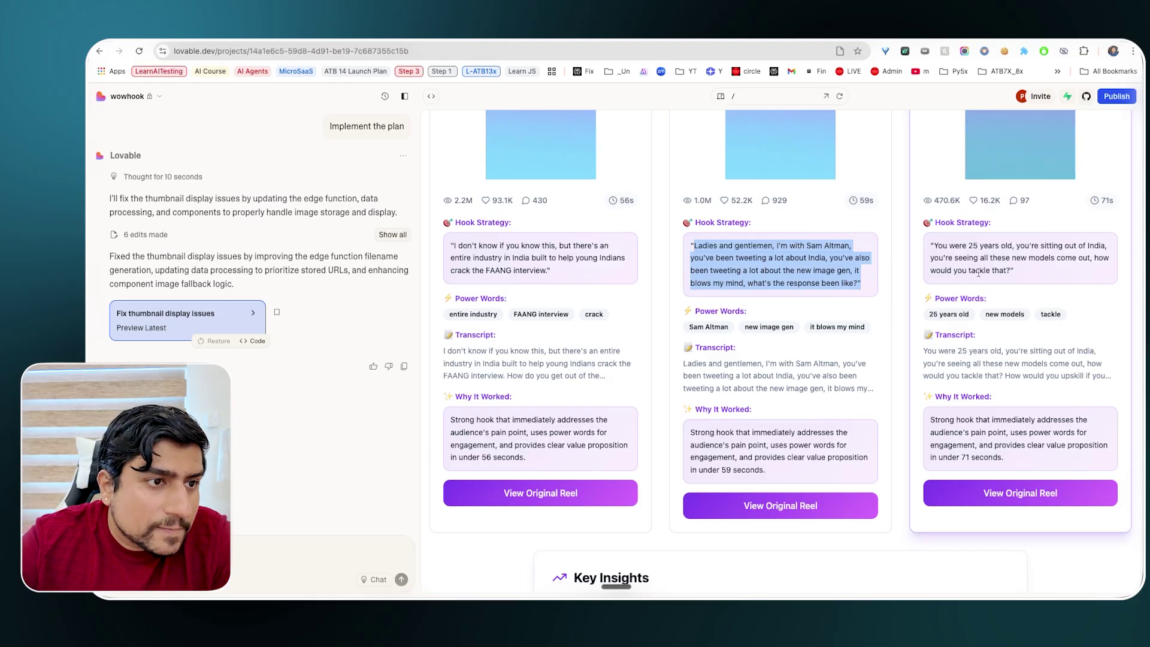
drag(1006, 271, 930, 250)
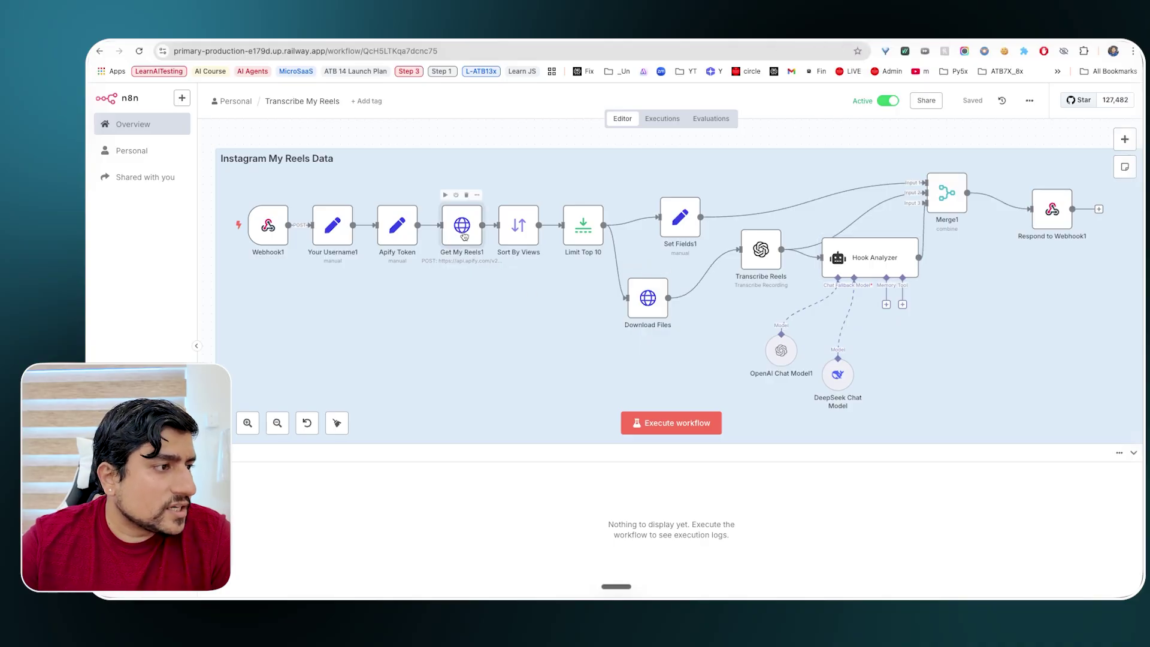
Highlight the Get My Reels1 node's request URL in n8n, and view the Instagram Reel Scraper's API options in Apify.
double_click(462, 226)
triple_click(561, 233)
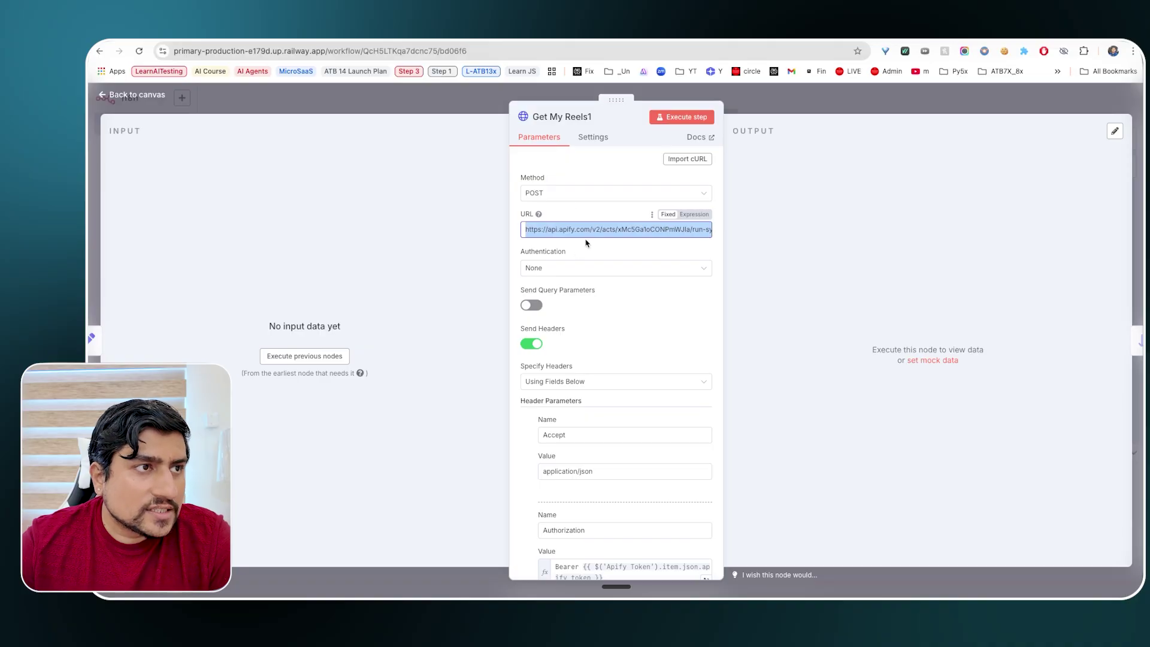
click(721, 46)
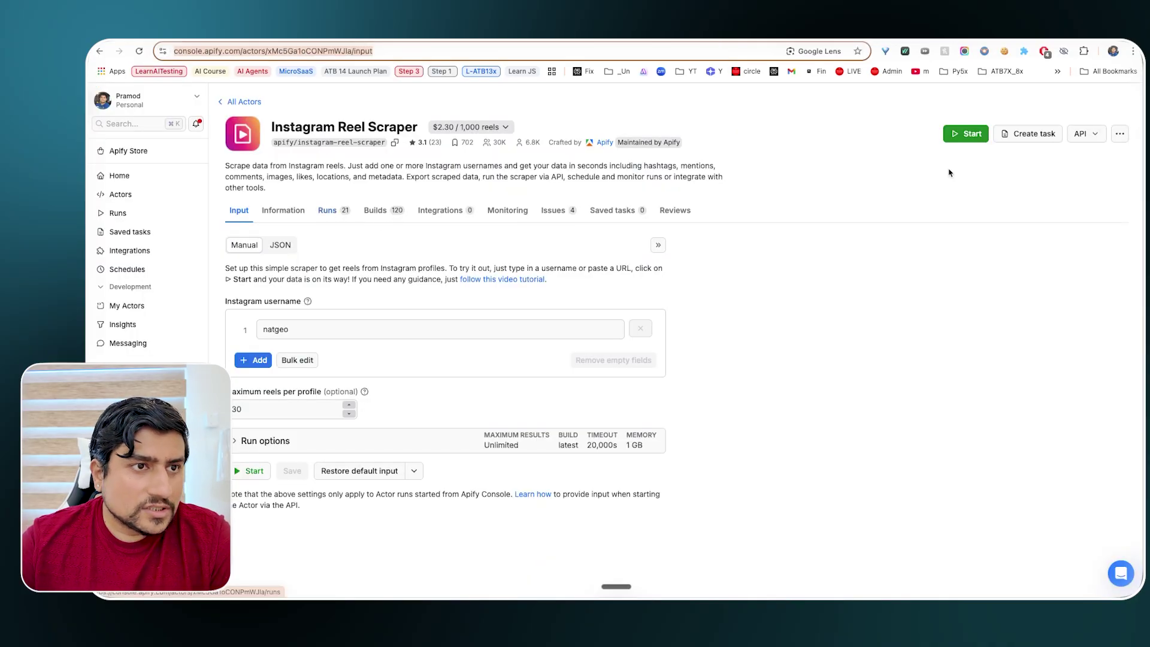
click(1082, 133)
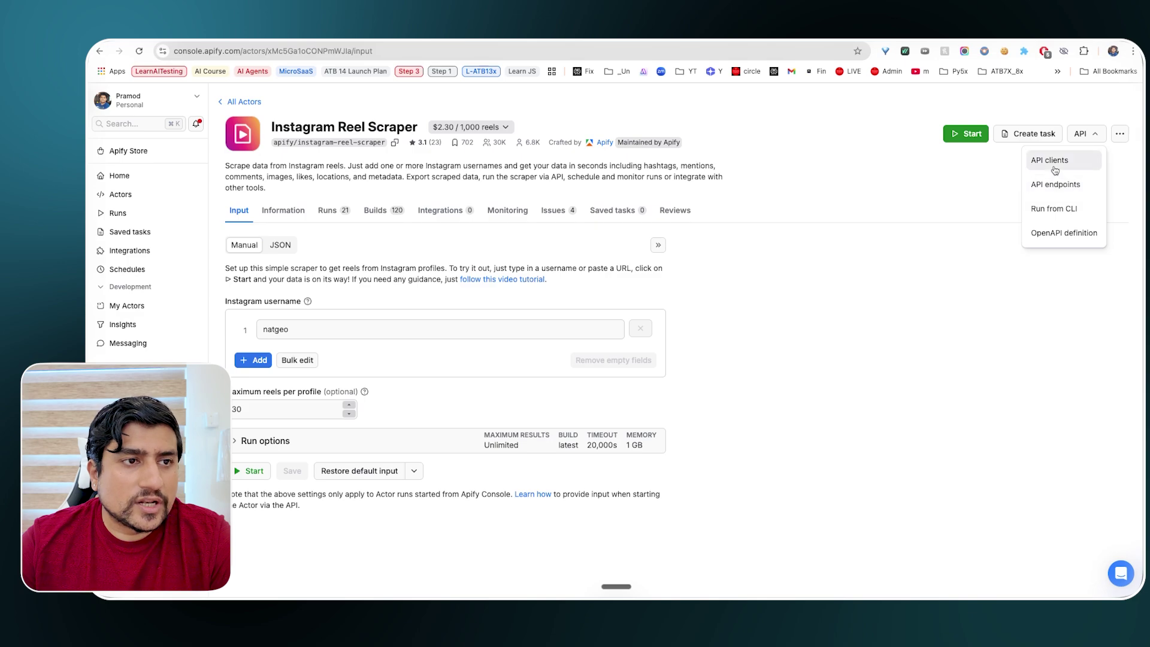
click(979, 178)
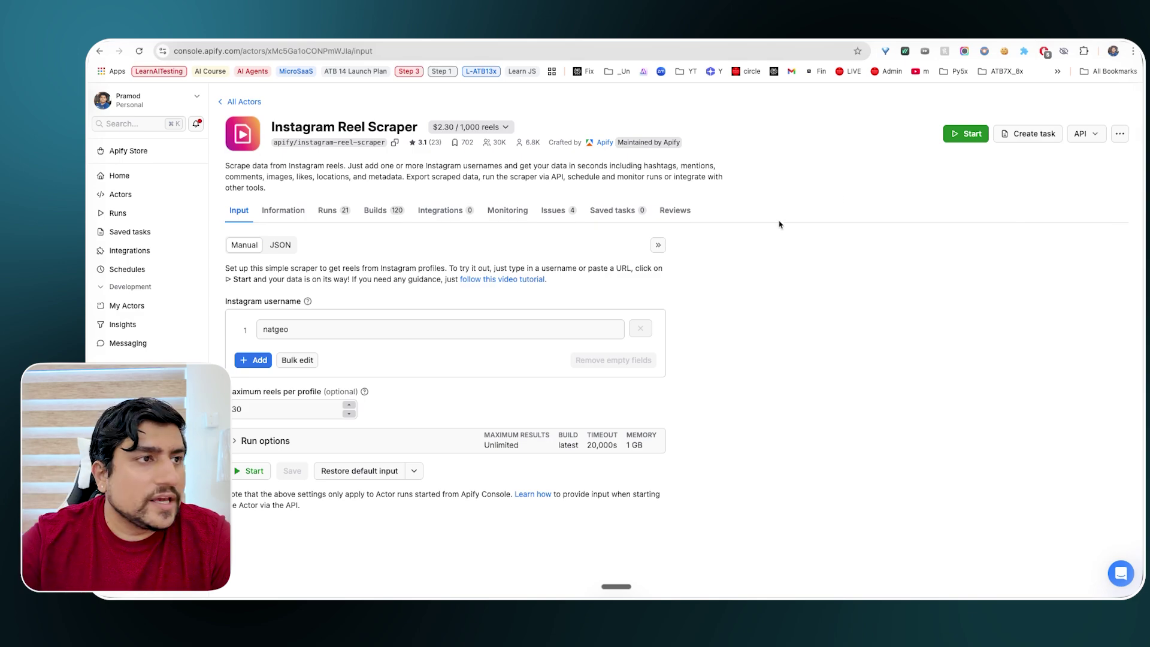
Return to n8n, review the Get My Reels1 node's headers and JSON body, highlighting the username field, and close the node.
key(ctrl+Tab)
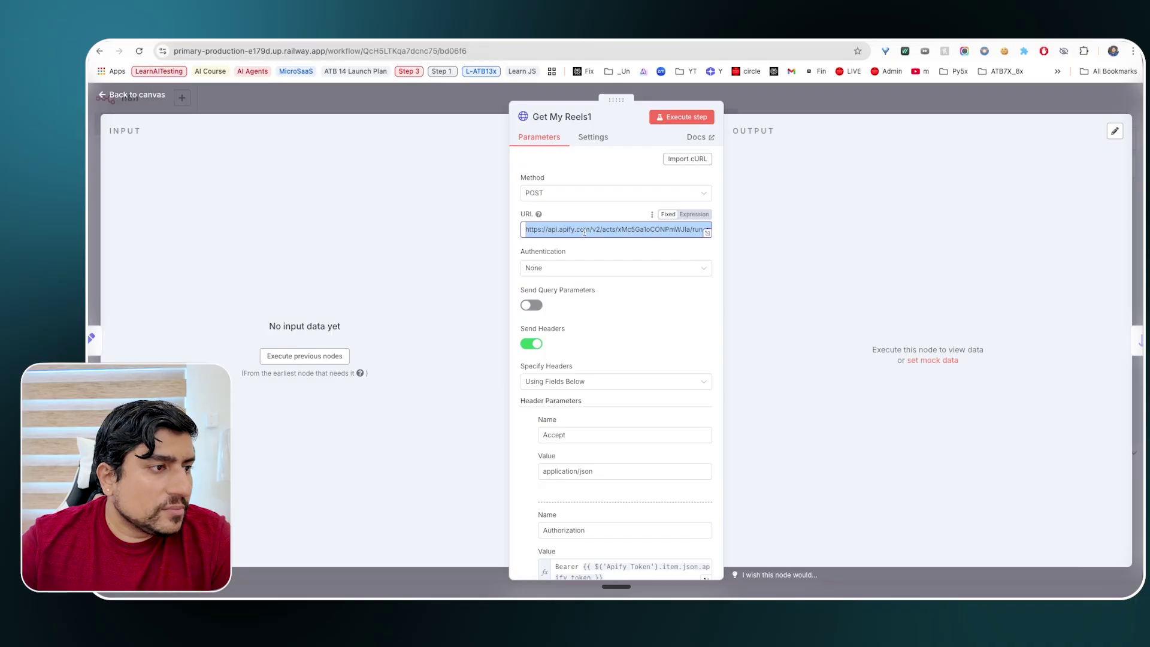
scroll(609, 329, down, 5)
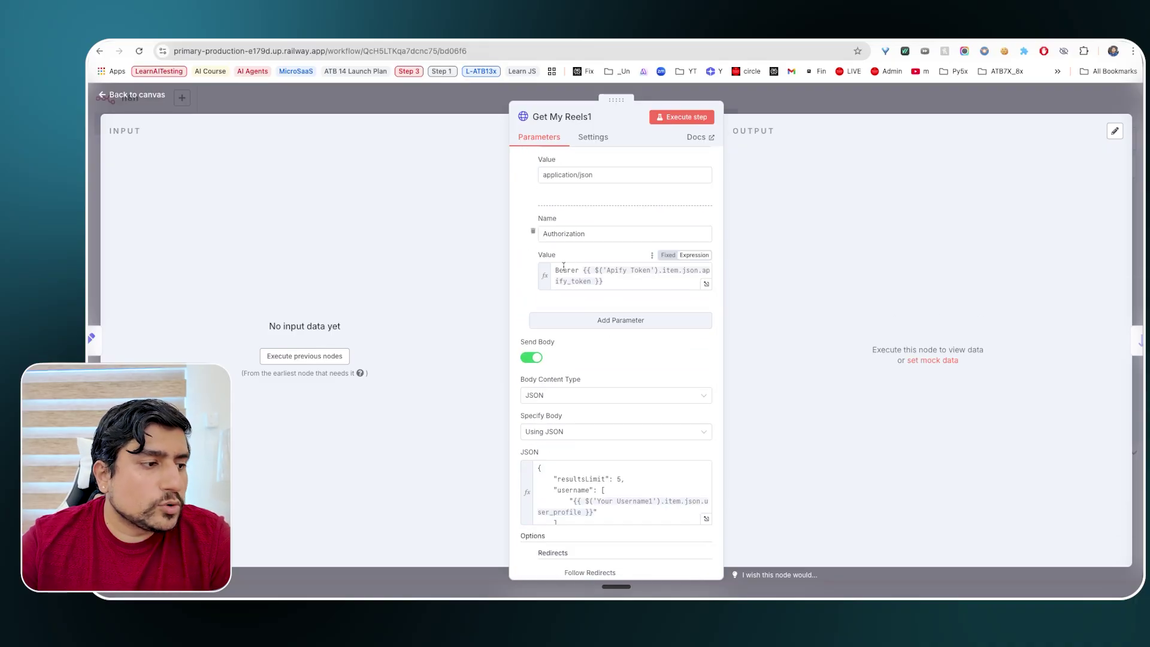
scroll(563, 266, down, 3)
click(590, 329)
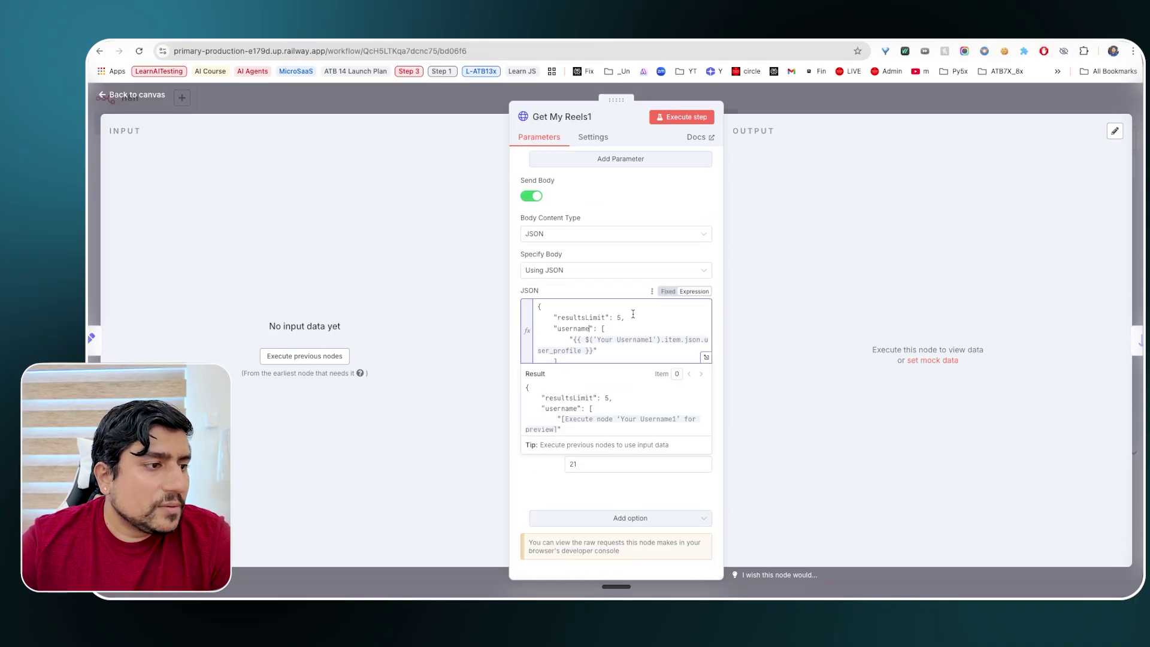
drag(555, 328, 597, 340)
scroll(599, 345, down, 1)
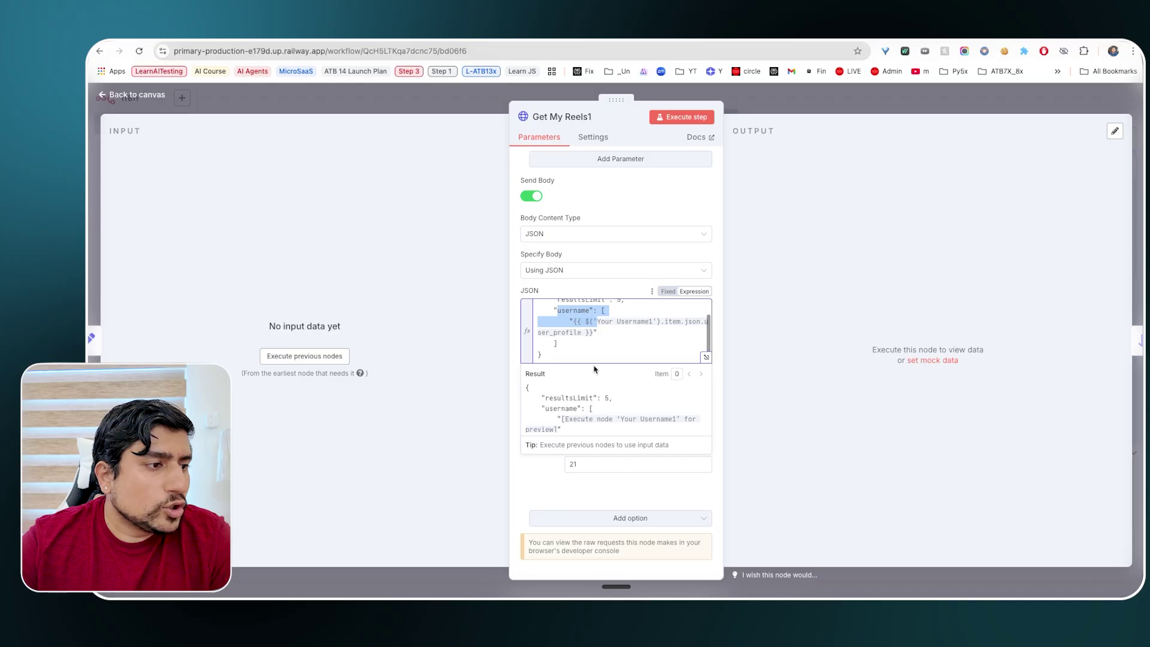
key(Escape)
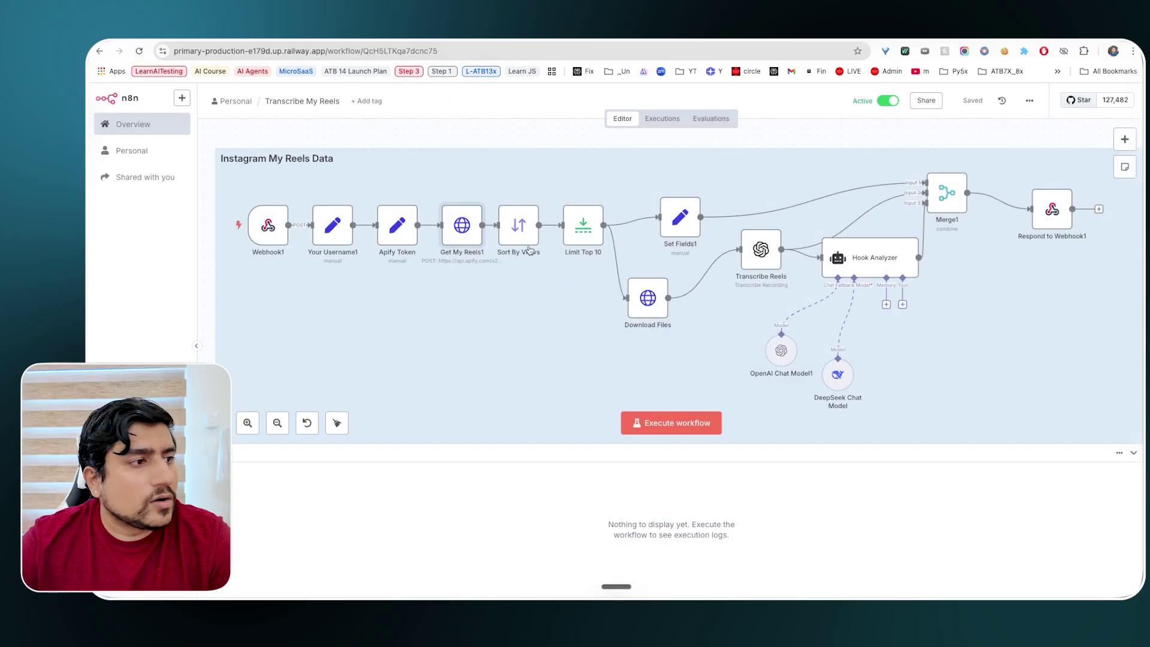
View the Sort By Views node's settings, highlighting the videoPlayCount sort field, and return to the canvas.
double_click(519, 241)
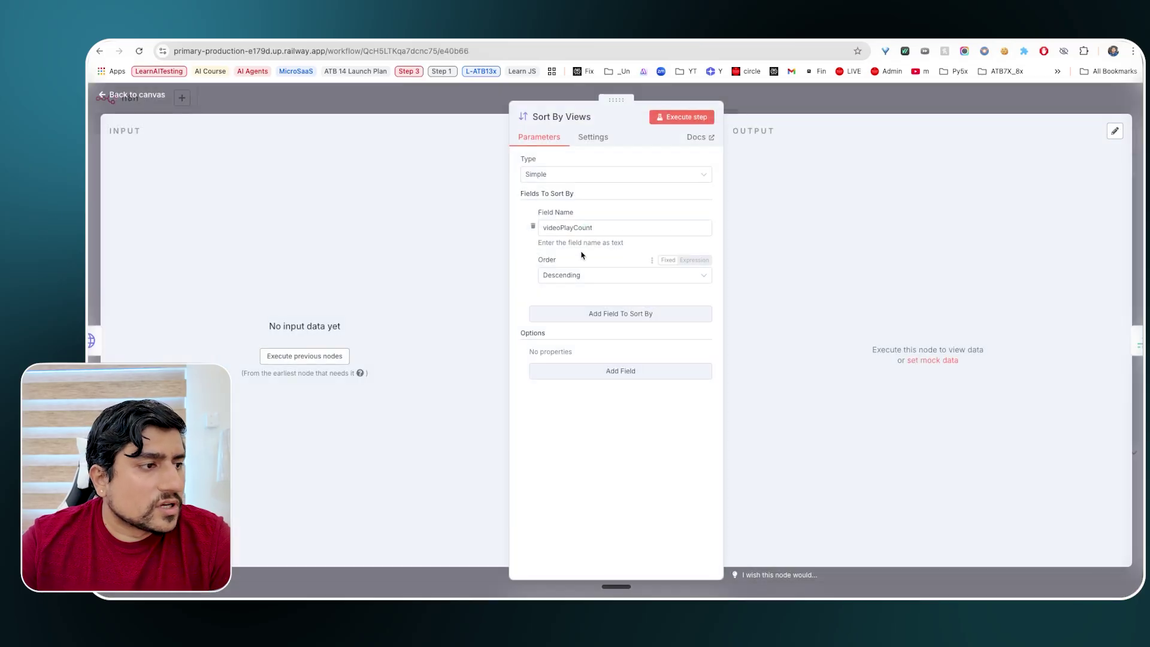
double_click(582, 229)
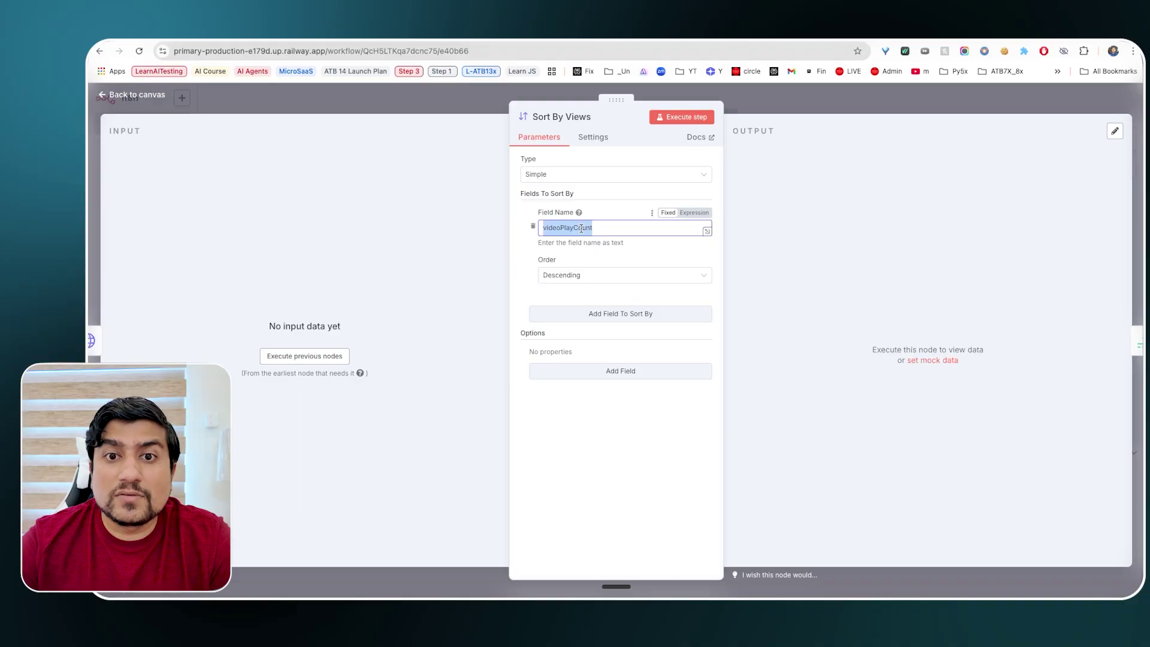
click(770, 101)
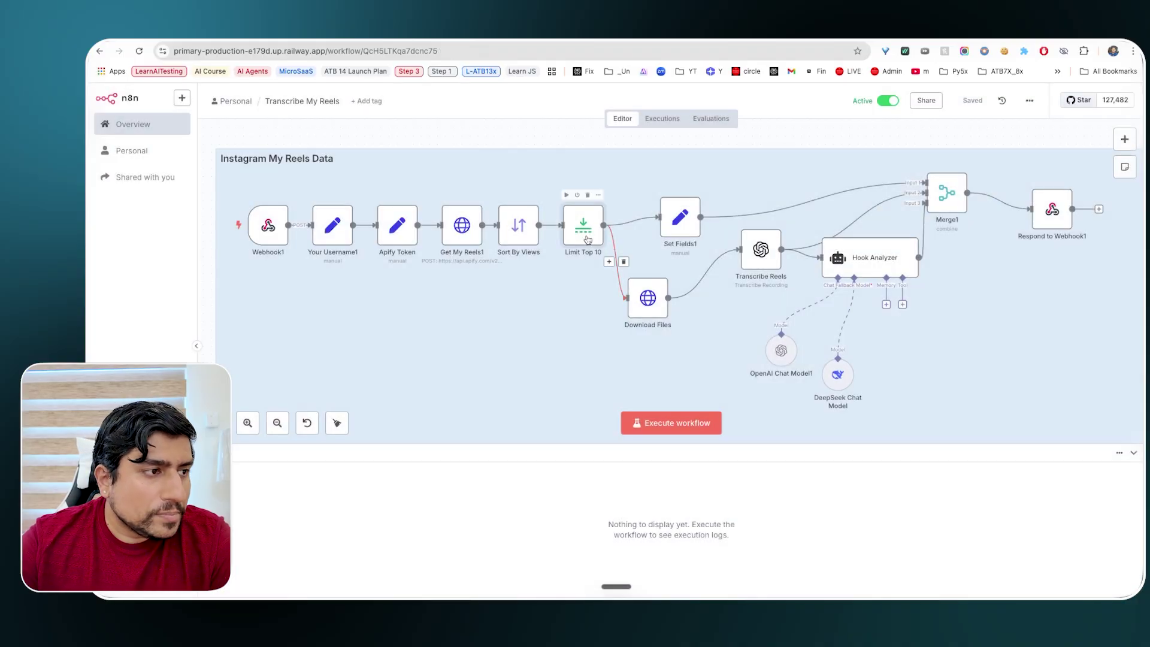
Rename the Limit Top 10 node as Limit Top 3, return to the canvas and save the workflow.
double_click(586, 237)
click(577, 117)
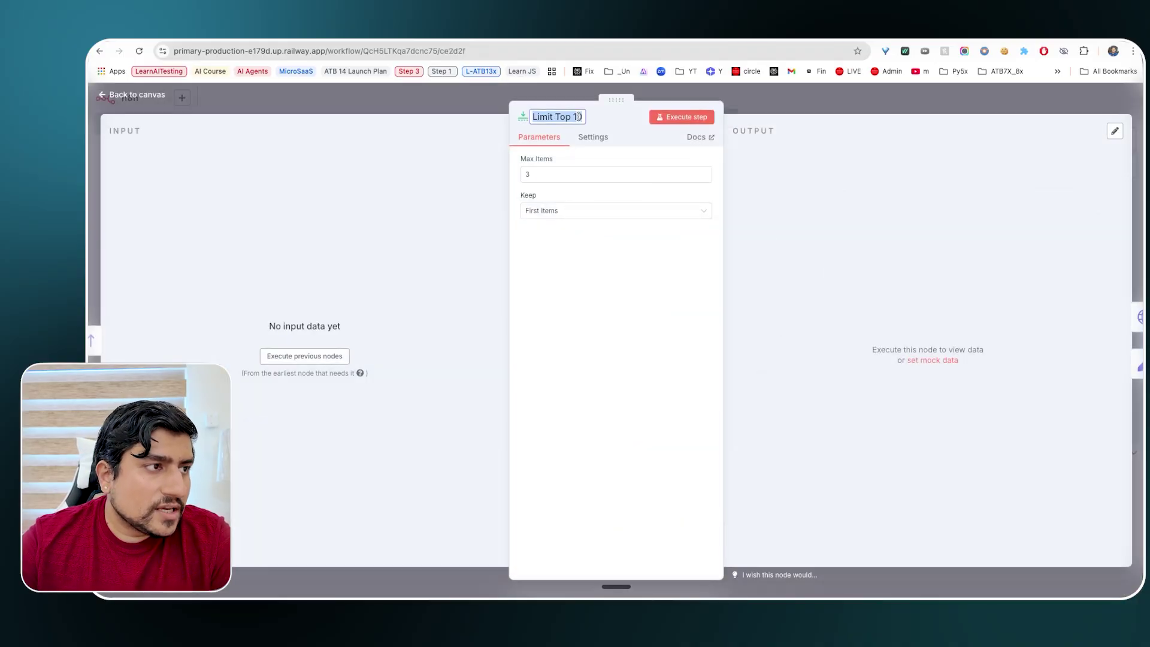
click(572, 117)
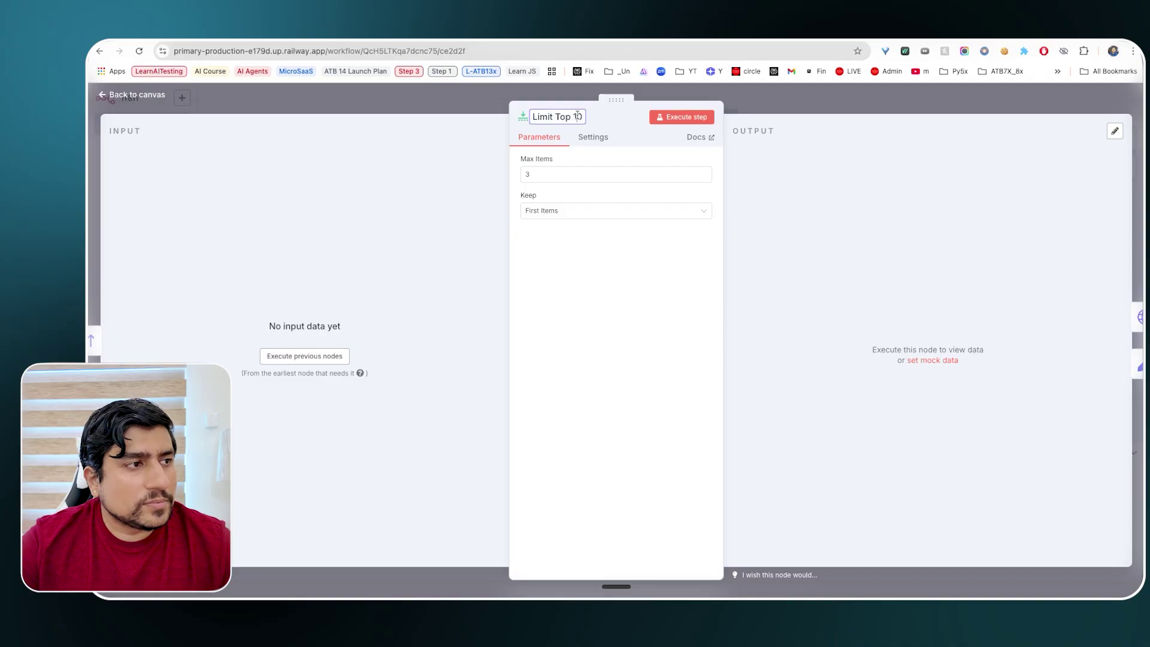
text(3)
key(Return)
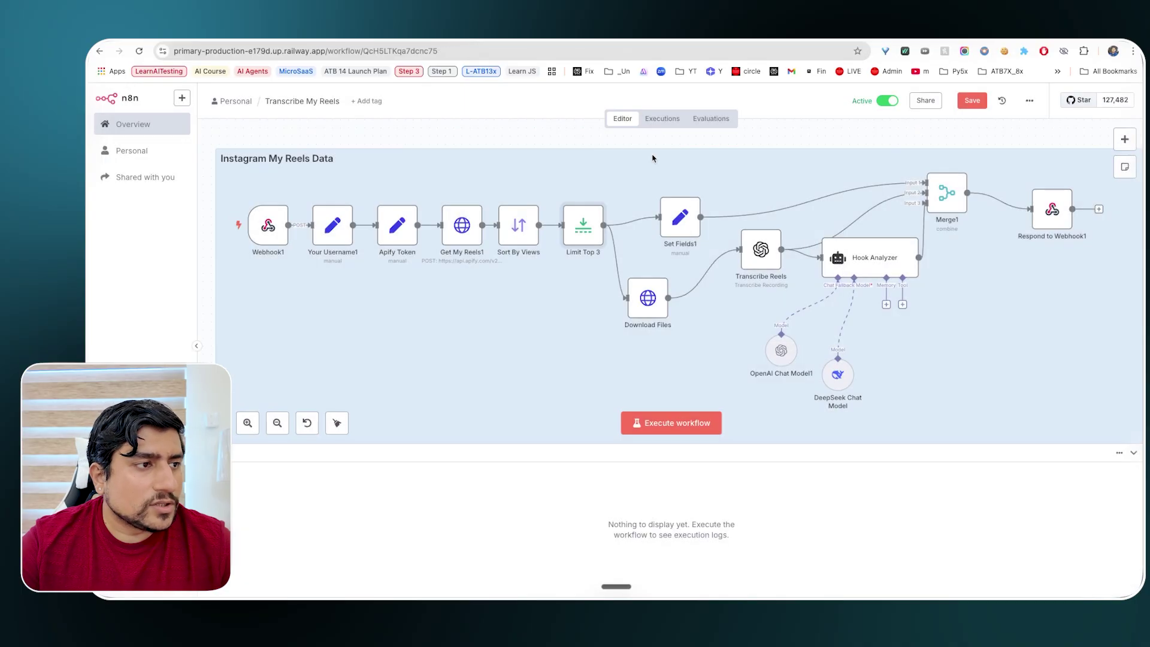
key(Escape)
key(ctrl+s)
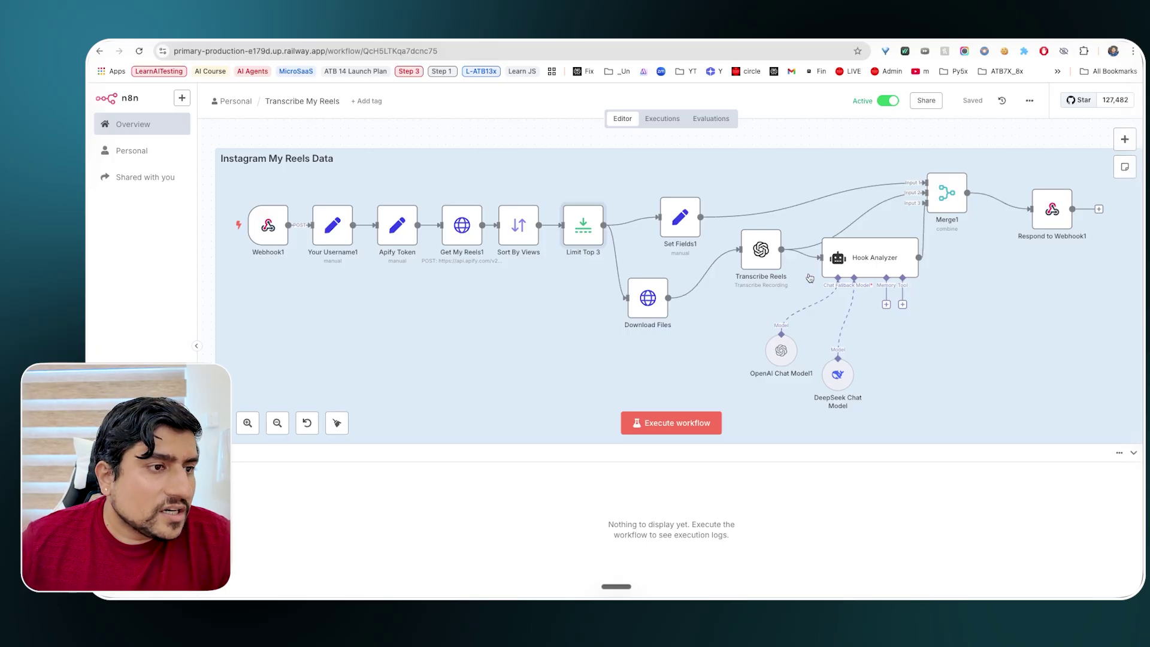
Switch back to the wowhook project in Lovable, look over the previewed analysis results and hide the chat history.
click(659, 36)
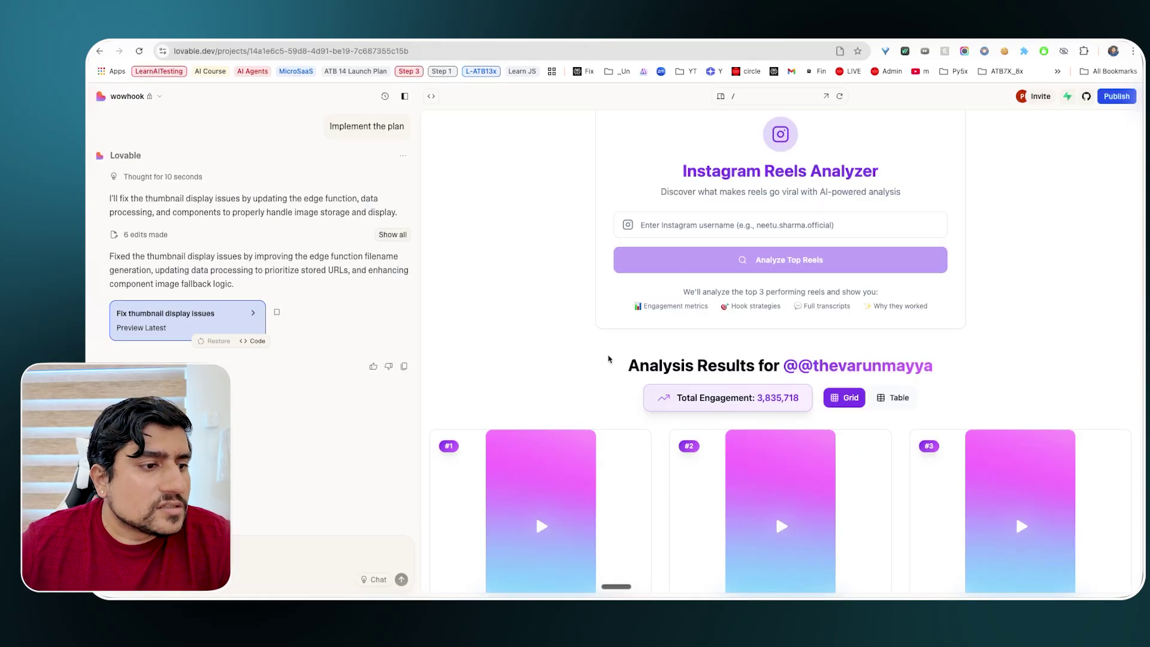
scroll(608, 359, down, 10)
scroll(609, 358, up, 2)
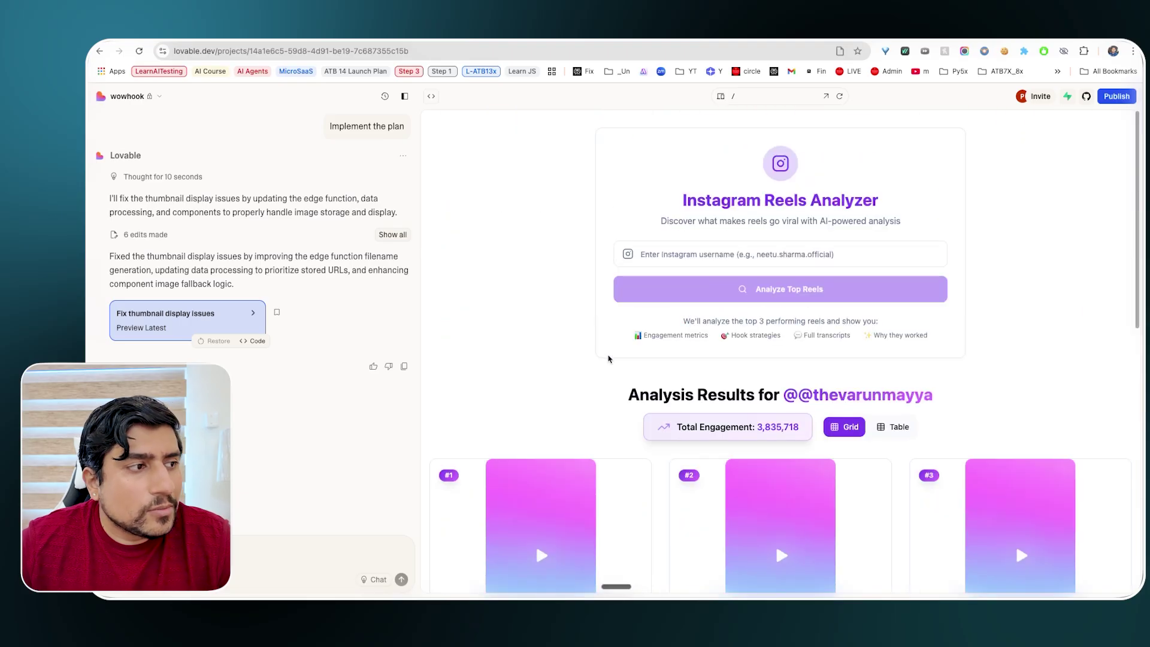
click(405, 96)
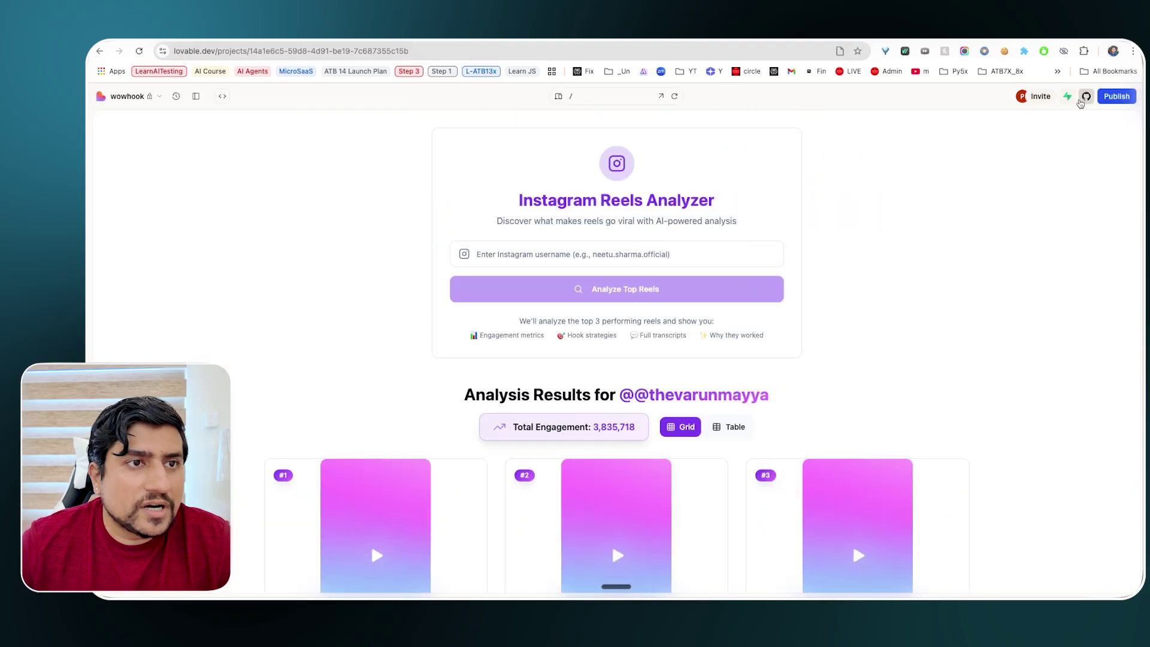
Open the published site wowhook.lovable.app from the project's publishing options and place the cursor in its Instagram username field.
click(1117, 96)
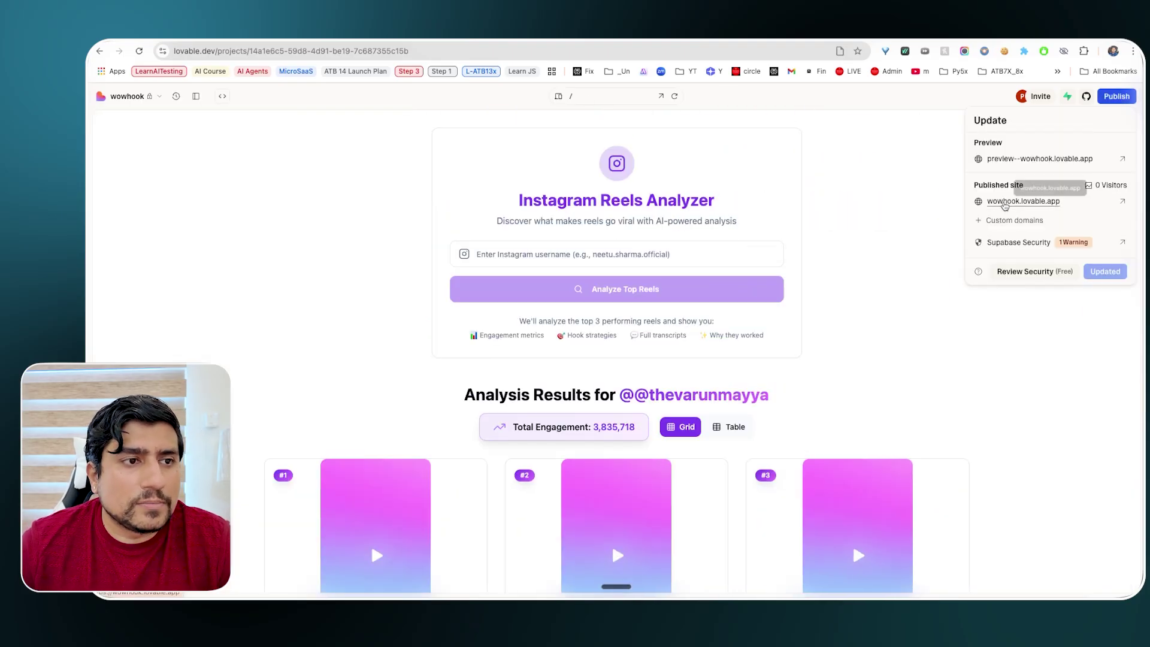
click(1019, 202)
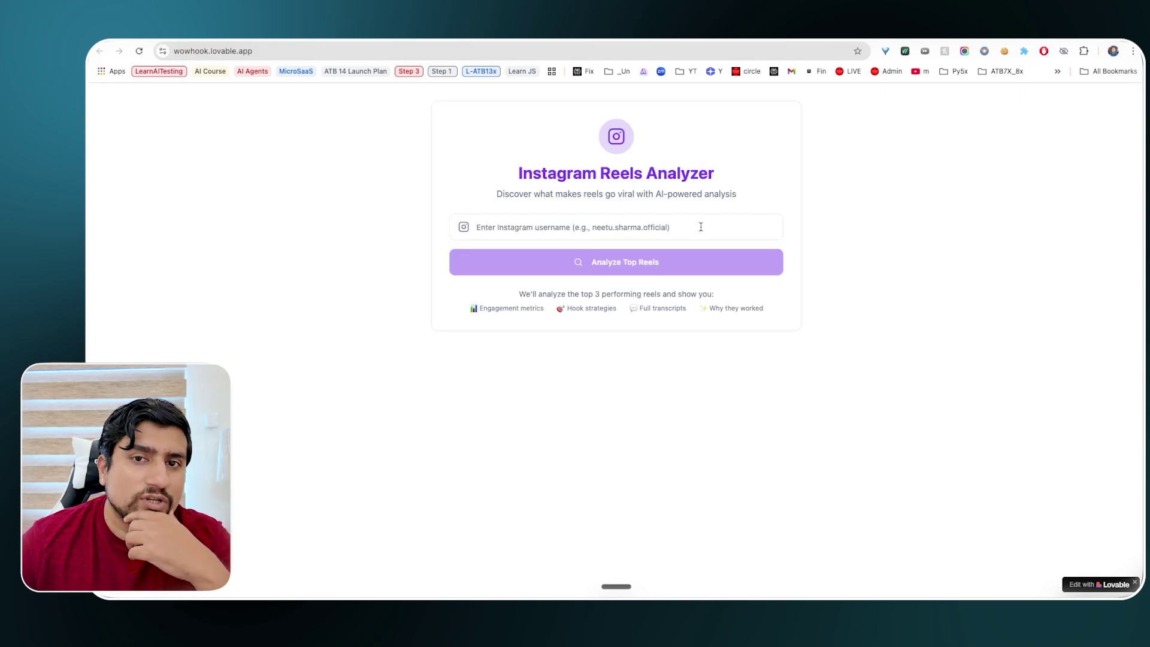
click(701, 227)
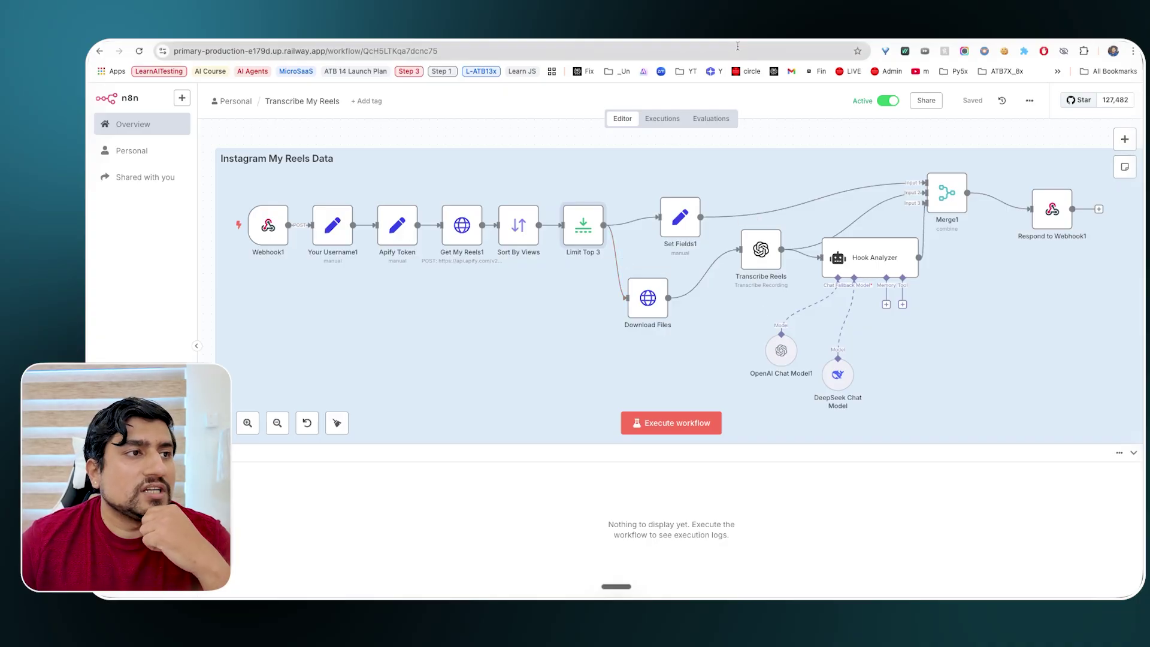
Return to the wowhook project in Lovable, close its publishing options and switch to the Next Video AI video generation page.
key(ctrl+Tab)
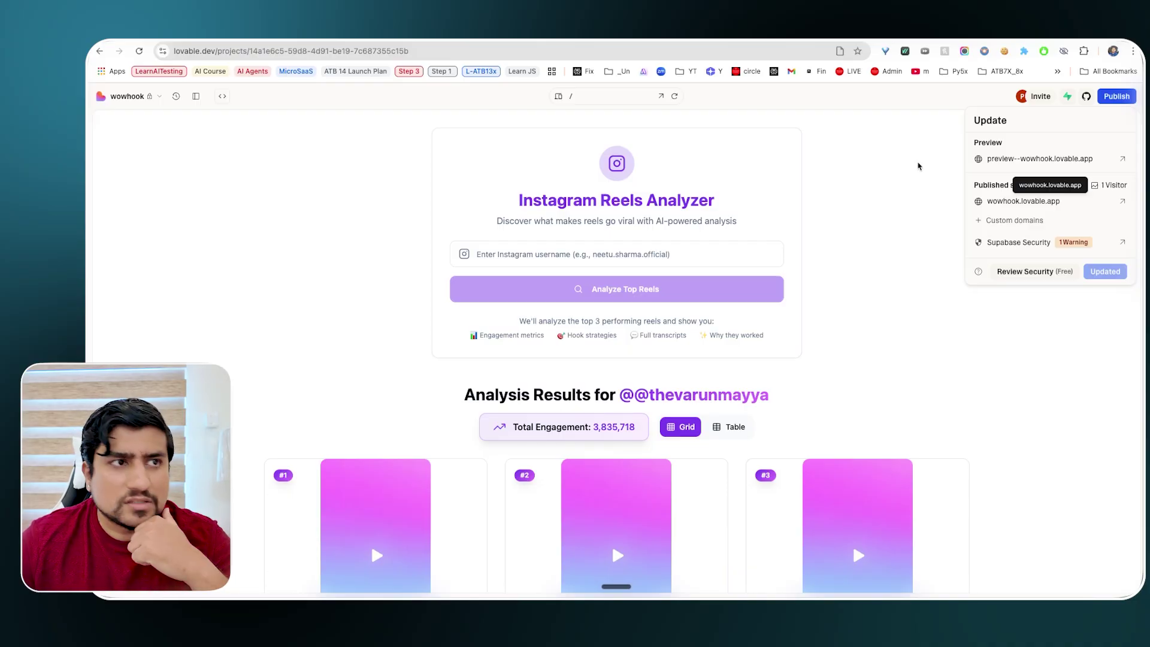
key(Escape)
key(ctrl+Tab)
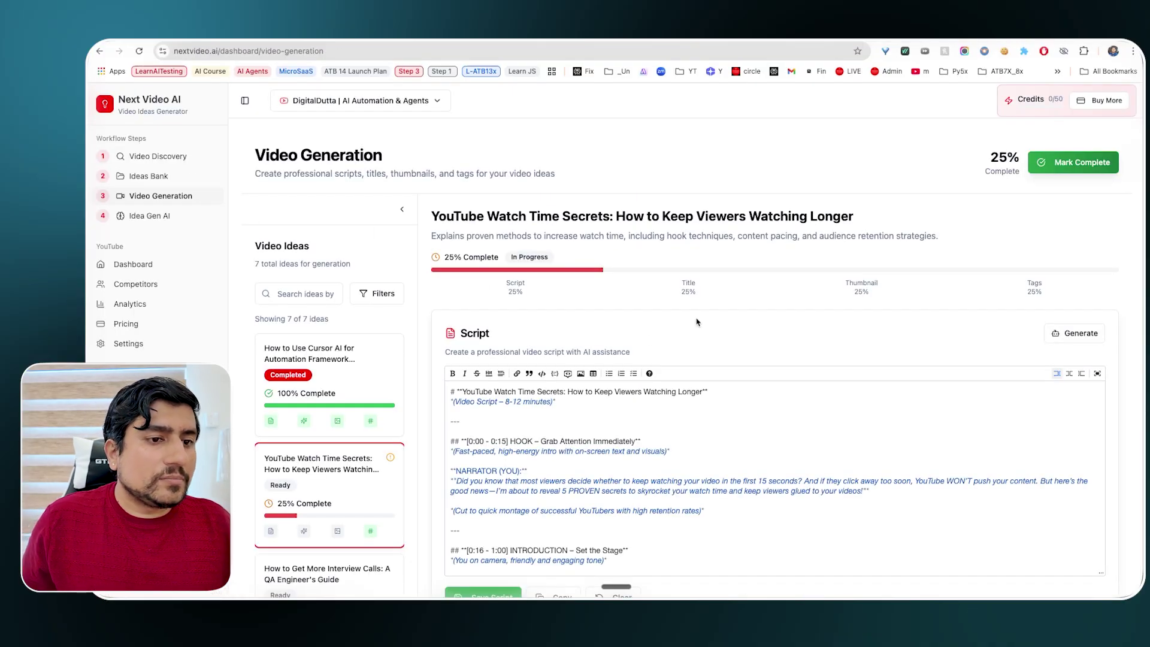
Read through the YouTube Watch Time Secrets script as a full-screen rendered preview, and exit full screen.
click(1098, 373)
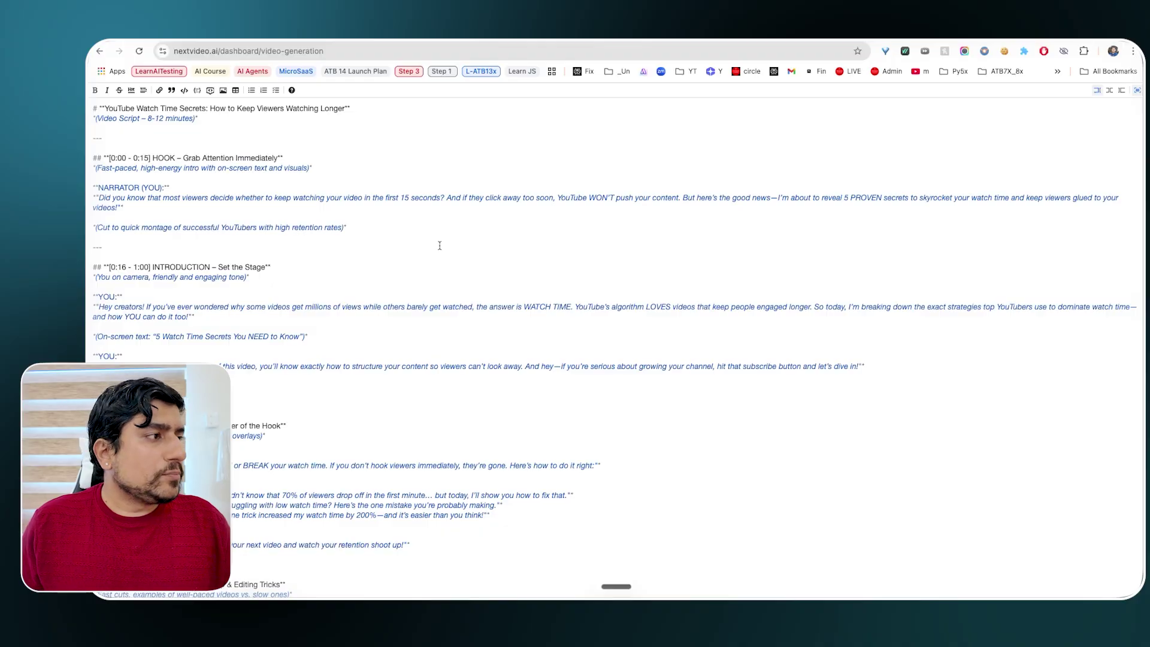
click(1122, 93)
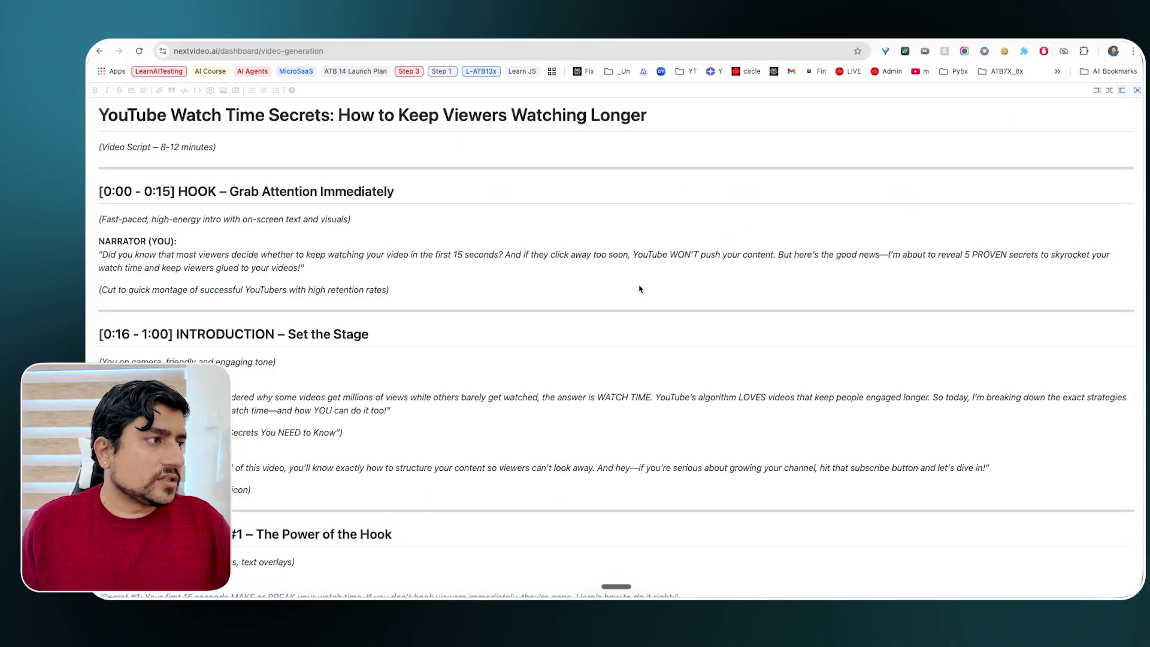
scroll(640, 289, down, 4)
scroll(640, 290, up, 3)
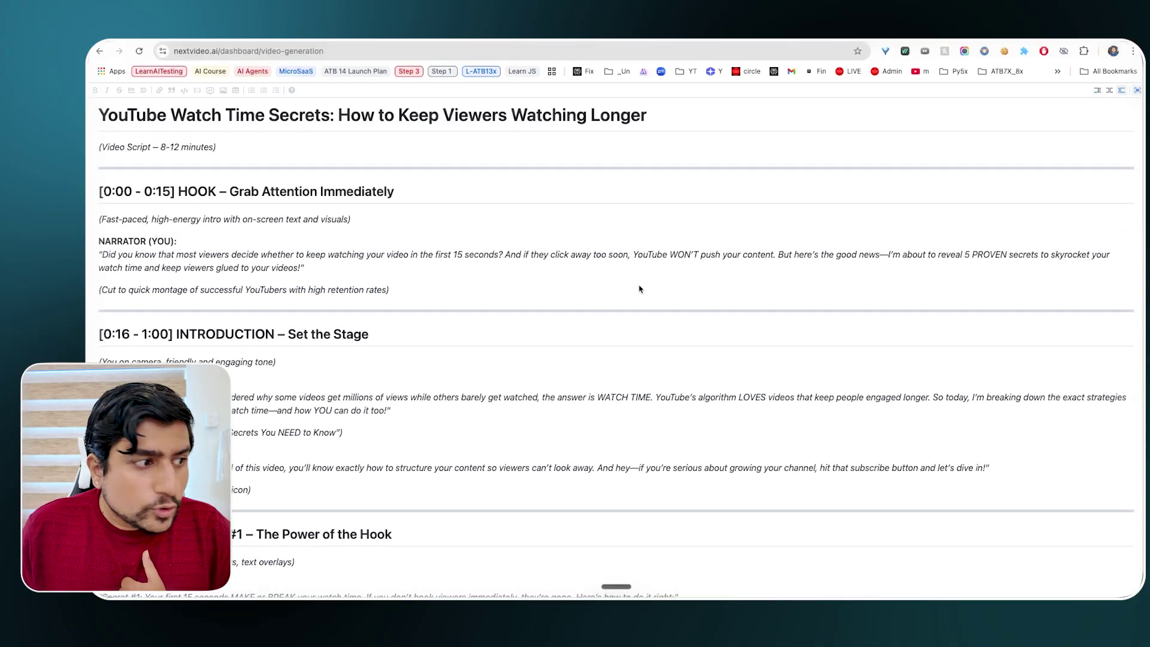
scroll(640, 290, down, 15)
scroll(639, 290, up, 15)
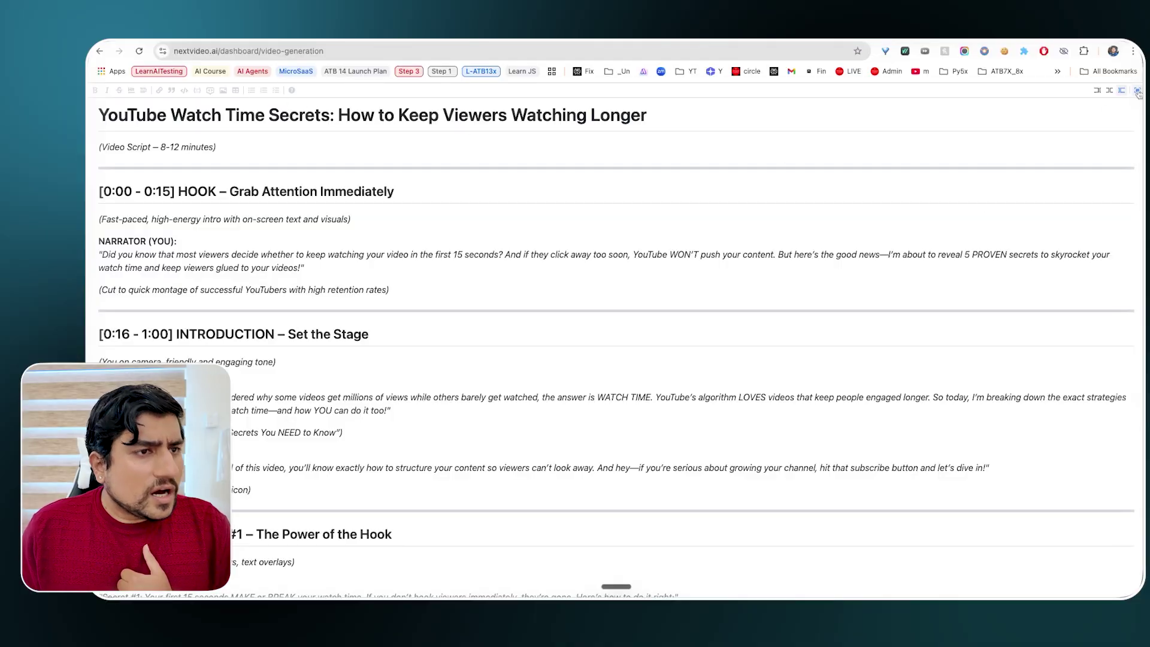
click(1138, 91)
Look over the Titles, Thumbnails and Tags & Keywords sections below the video script.
scroll(345, 364, down, 3)
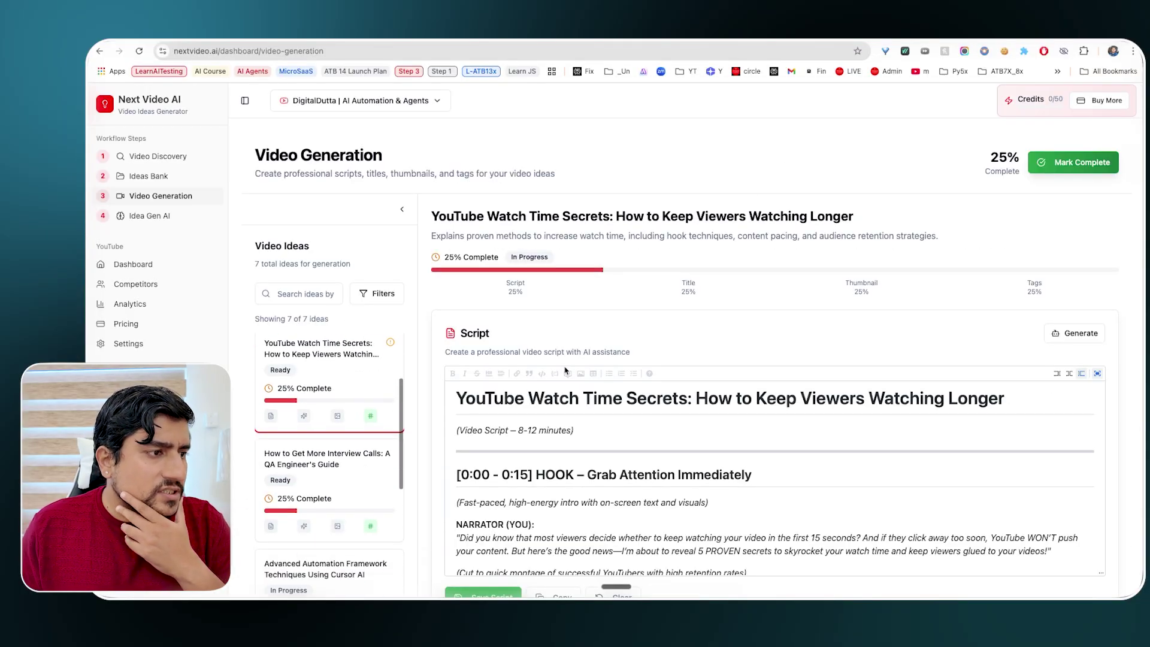
scroll(565, 371, down, 10)
scroll(566, 371, up, 2)
click(853, 267)
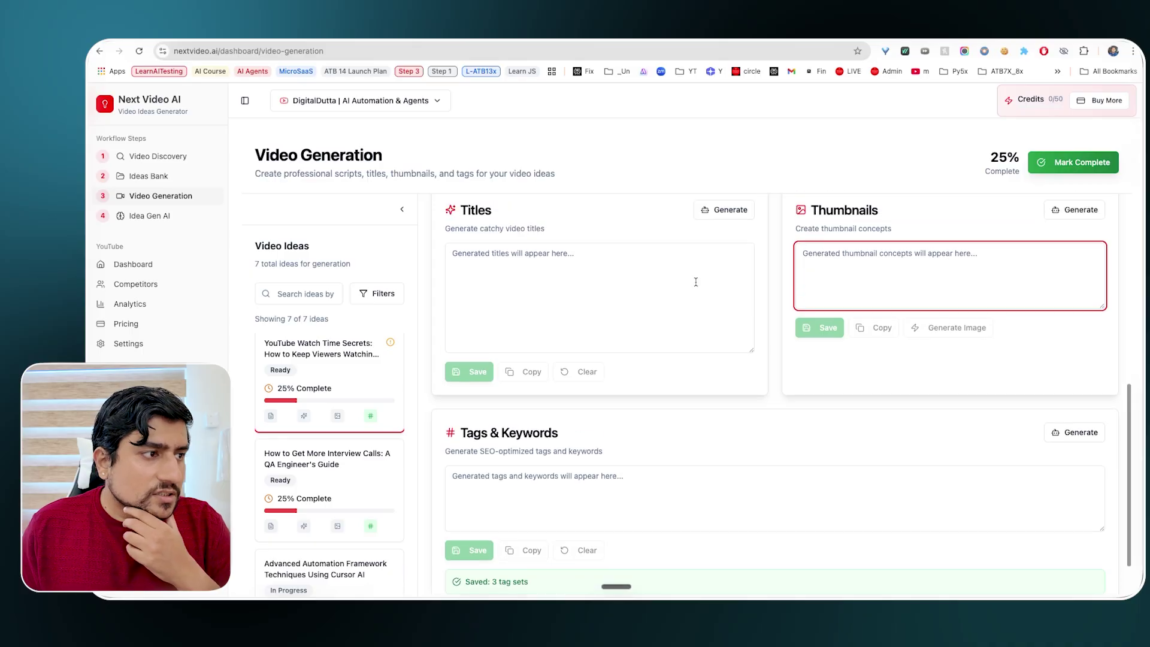
scroll(626, 303, down, 3)
click(570, 333)
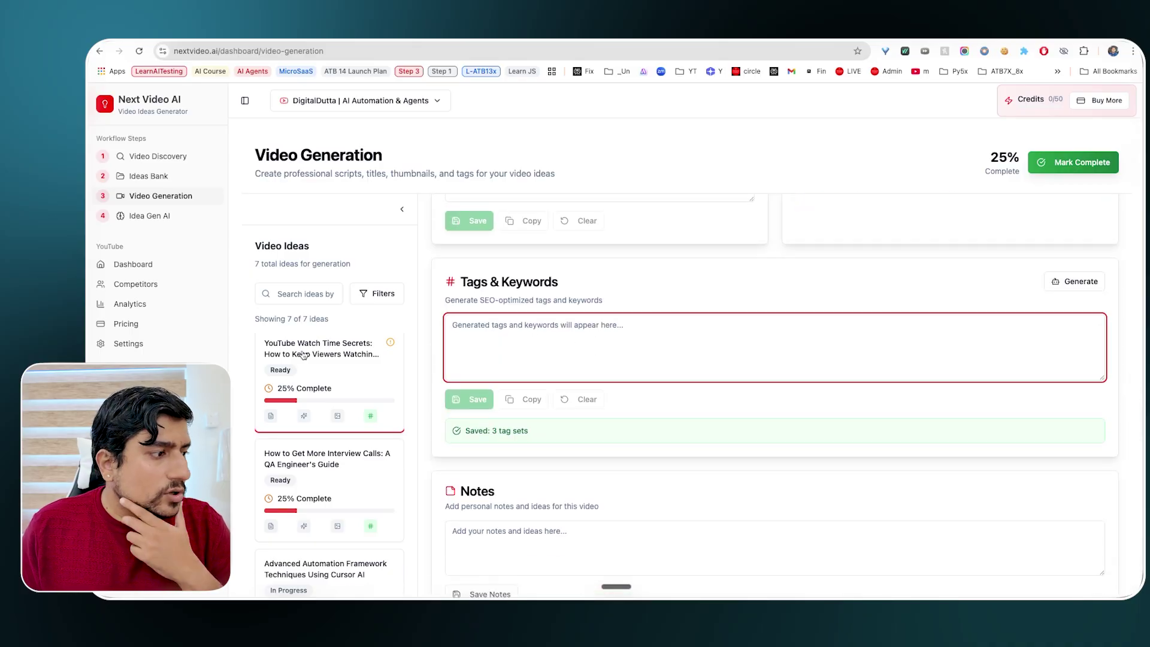
Visit the Instagram Competitors and Instagram Reels pages, and open Instagram Niche Analysis.
click(136, 412)
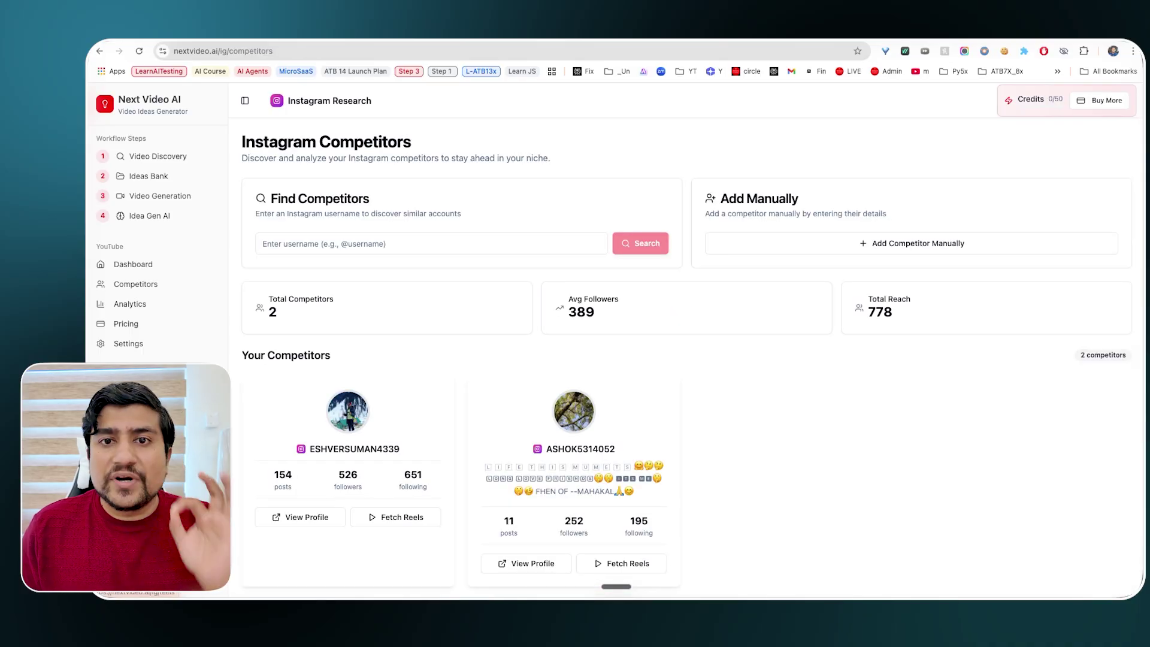
click(125, 412)
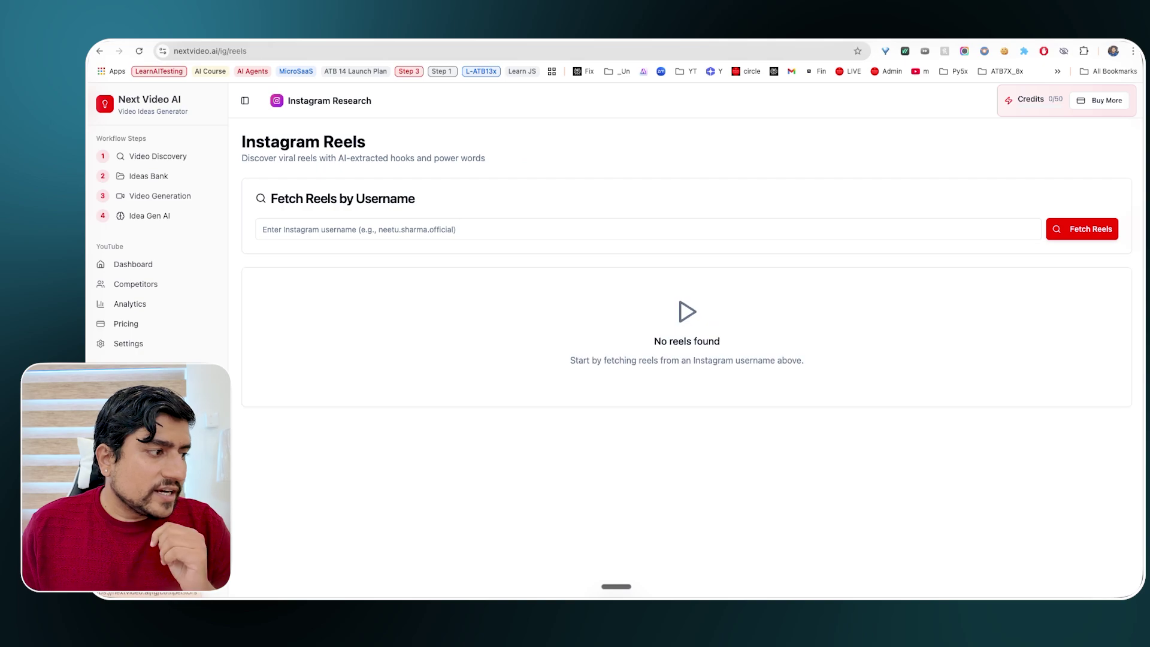
click(135, 392)
click(125, 411)
click(139, 431)
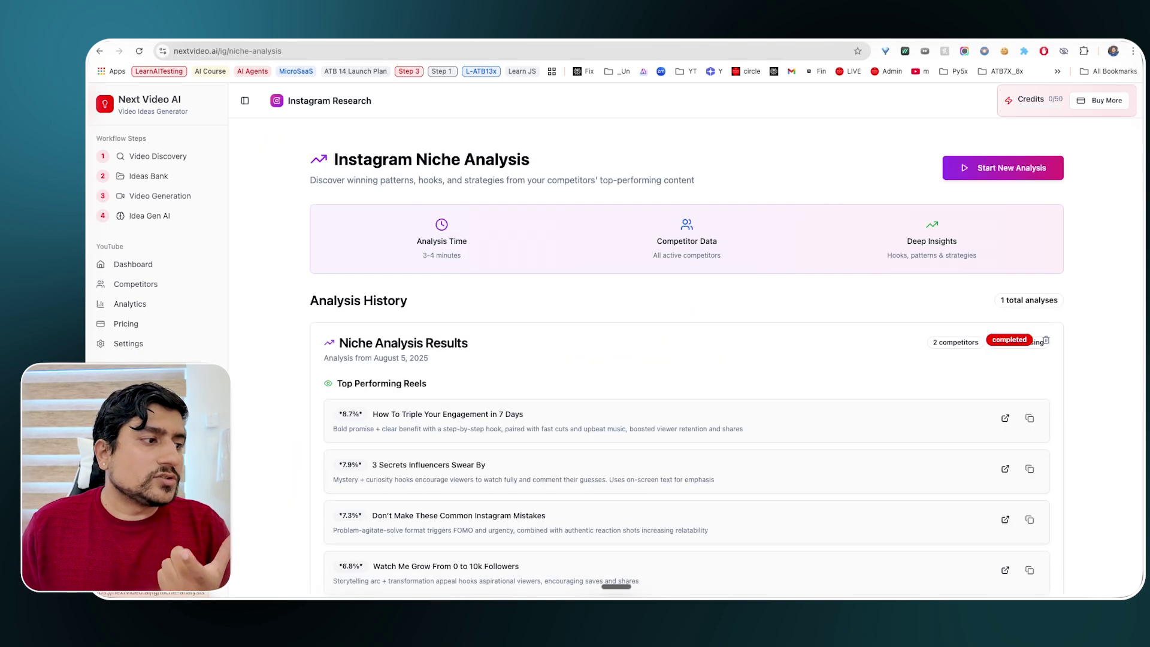
Review the niche analysis results, highlighting the hook ideas "Don't Post Another Reel Until You Hear This" and "The Truth About Going Viral No One Tells You".
scroll(353, 472, down, 10)
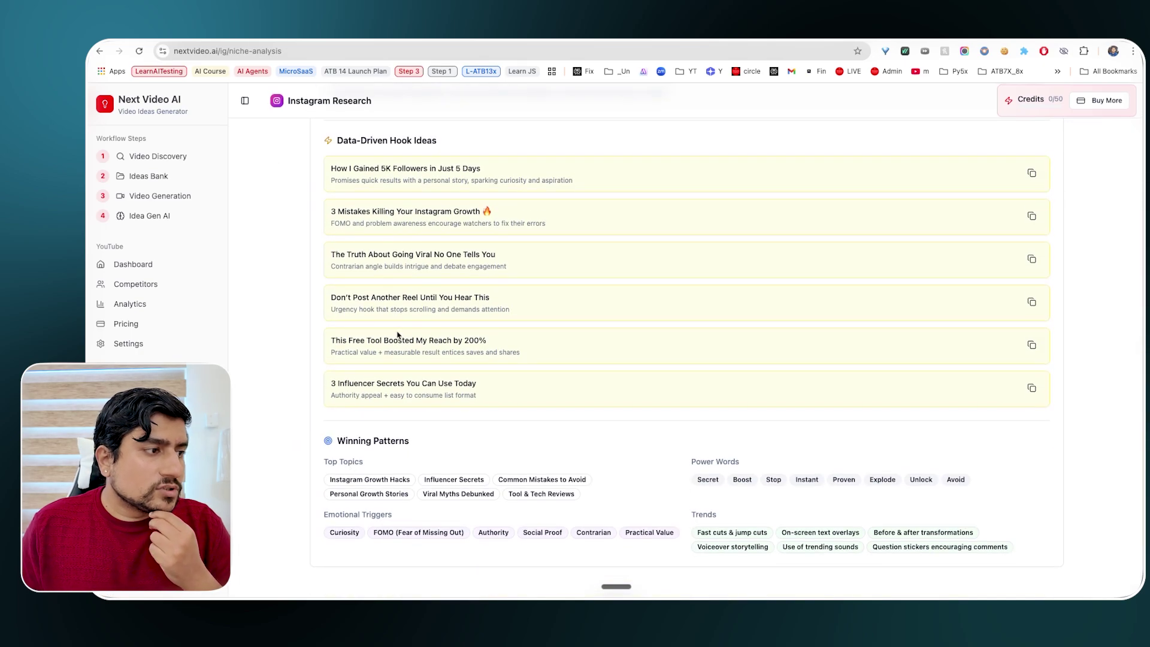
drag(503, 298, 341, 306)
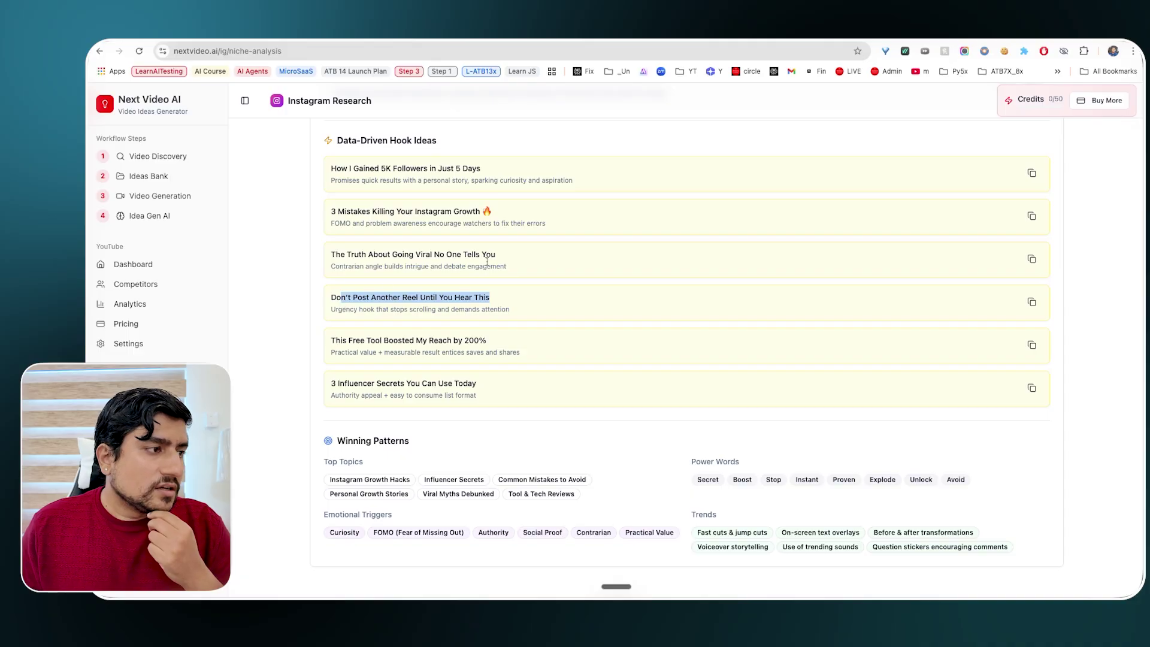
drag(499, 255, 358, 256)
scroll(358, 256, up, 3)
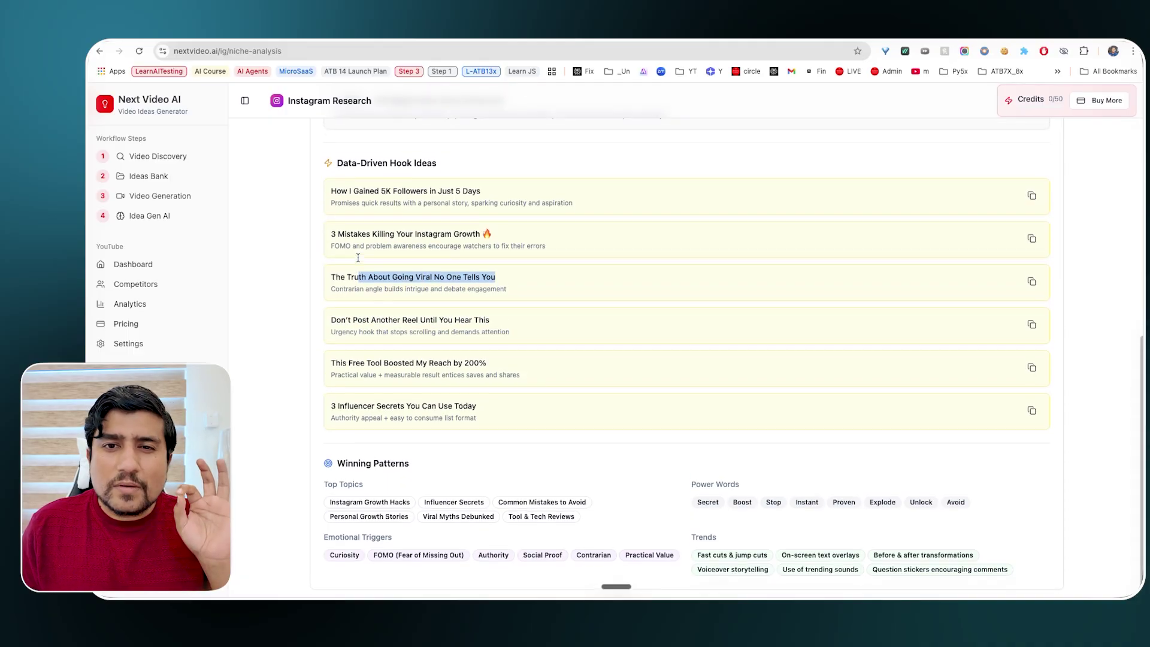
scroll(359, 258, up, 10)
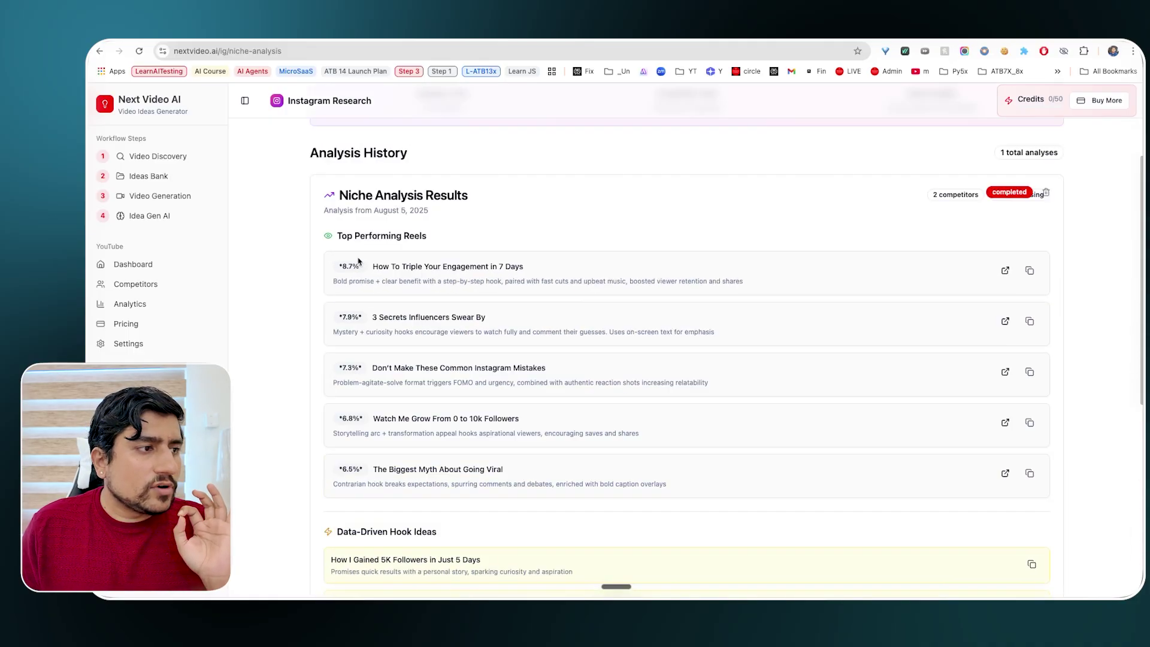